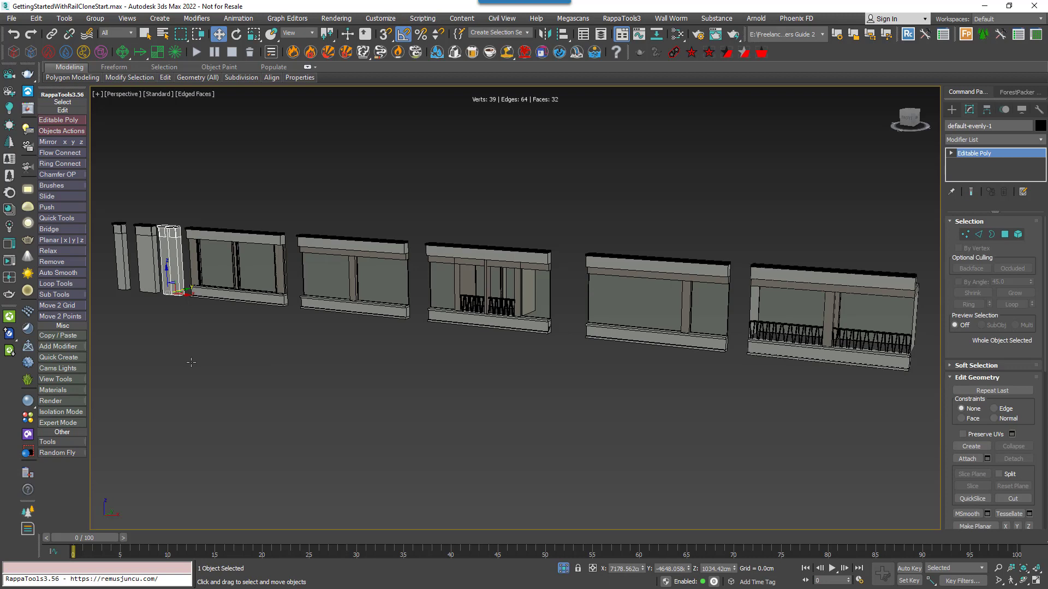
pyautogui.click(149, 271)
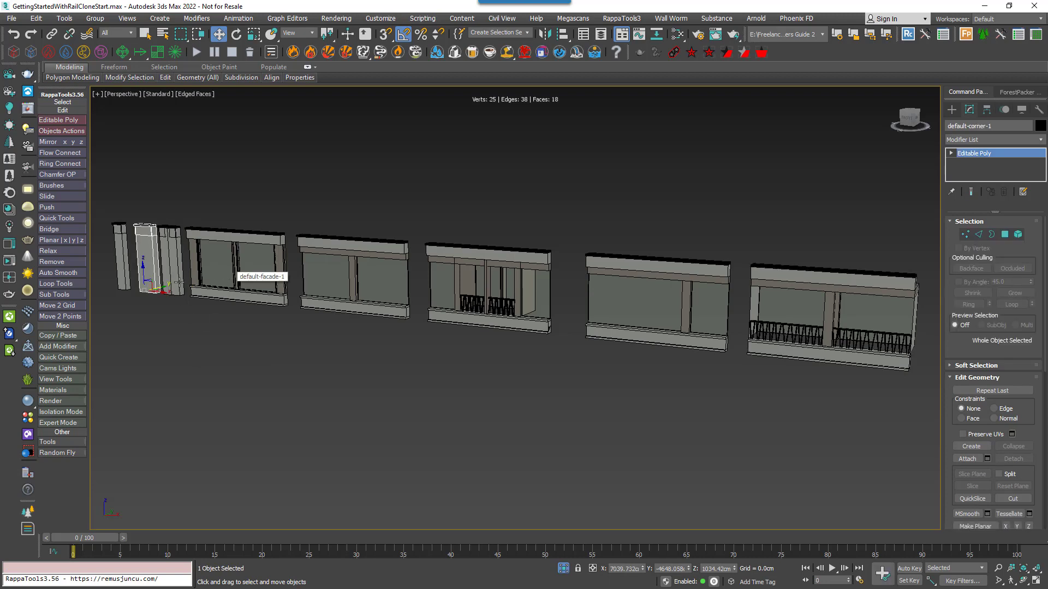
pyautogui.moveTo(157, 289); pyautogui.dragTo(155, 290)
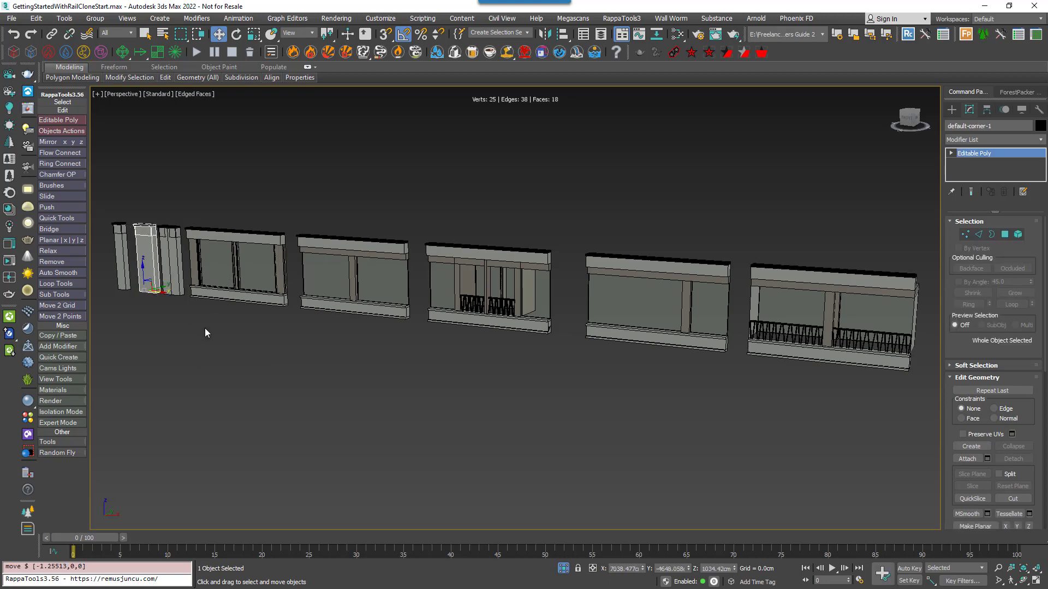
pyautogui.hotkey('ctrl', 'z')
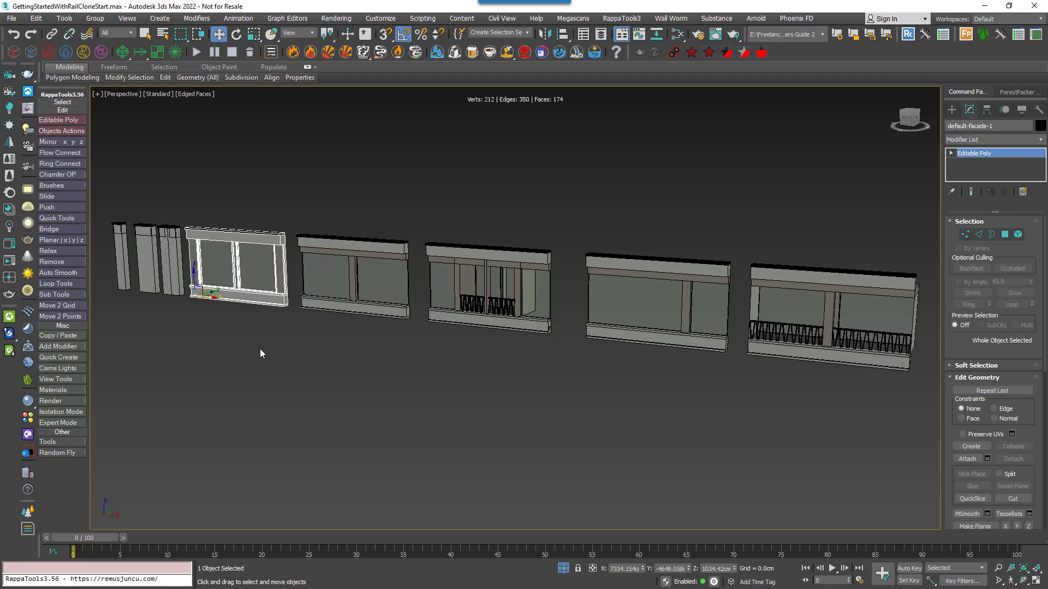
# Draw a straight two-point spline line in front of the corner modules and the first facade module.
pyautogui.moveTo(259, 352); pyautogui.dragTo(290, 316, button='middle')
pyautogui.scroll(3, 261, 280)
pyautogui.scroll(-3, 278, 323)
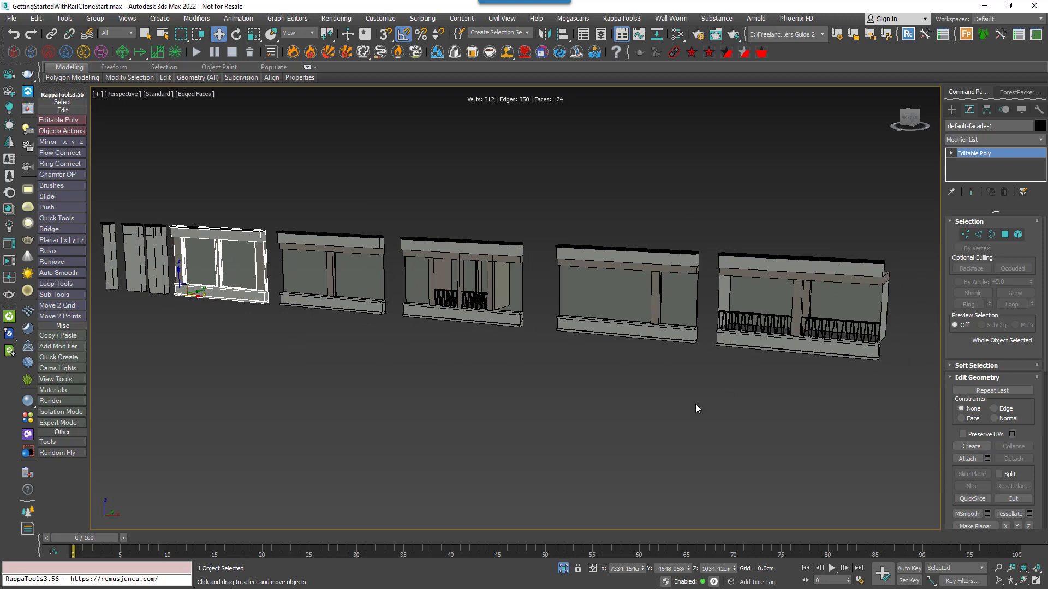
pyautogui.keyDown('alt'); pyautogui.moveTo(643, 411); pyautogui.dragTo(605, 394, button='middle'); pyautogui.keyUp('alt')
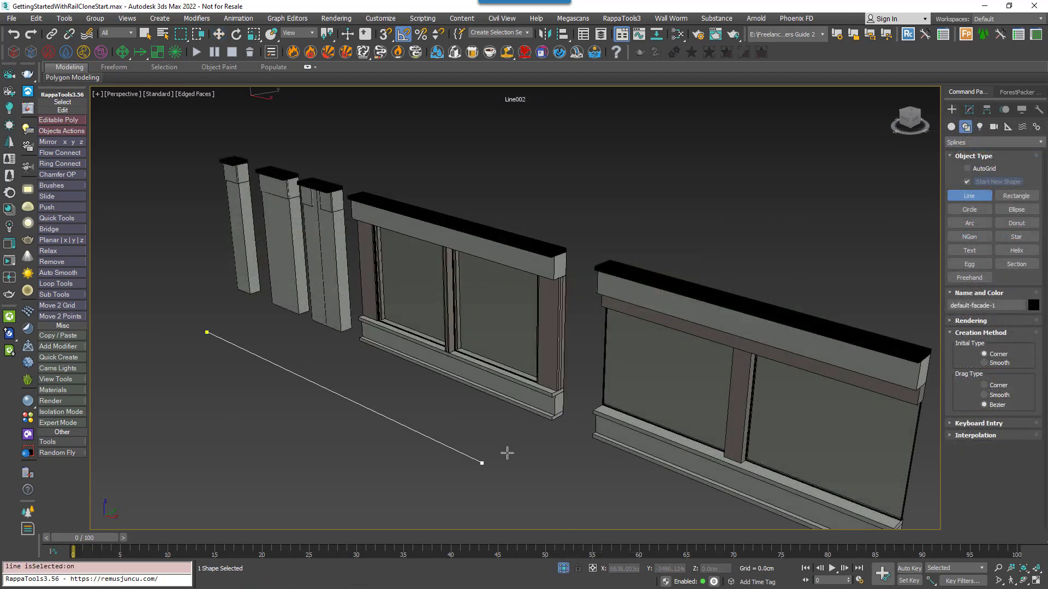
pyautogui.click(535, 487)
pyautogui.rightClick(614, 459)
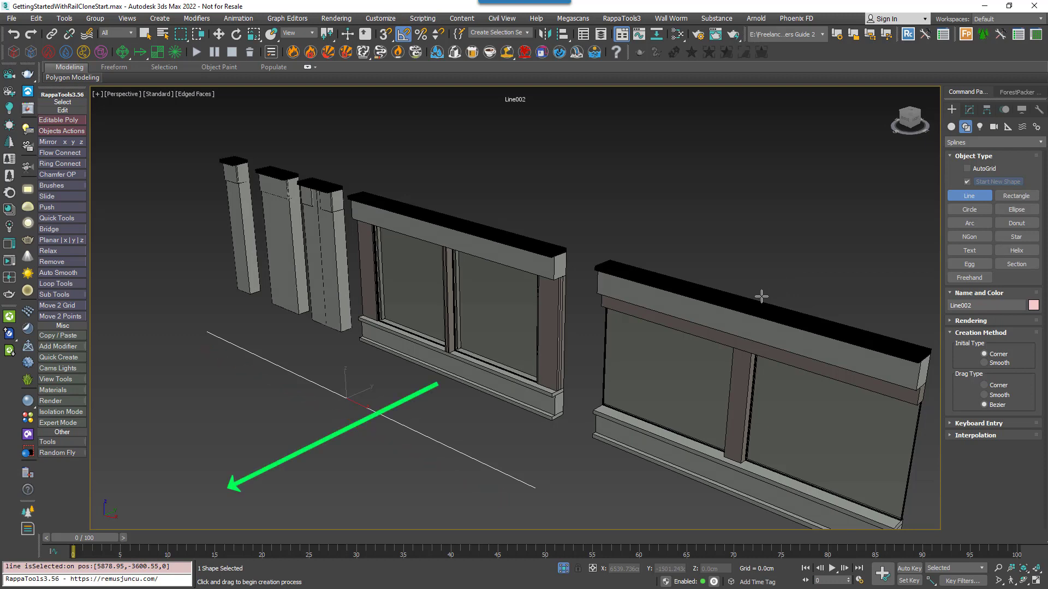
pyautogui.press('w')
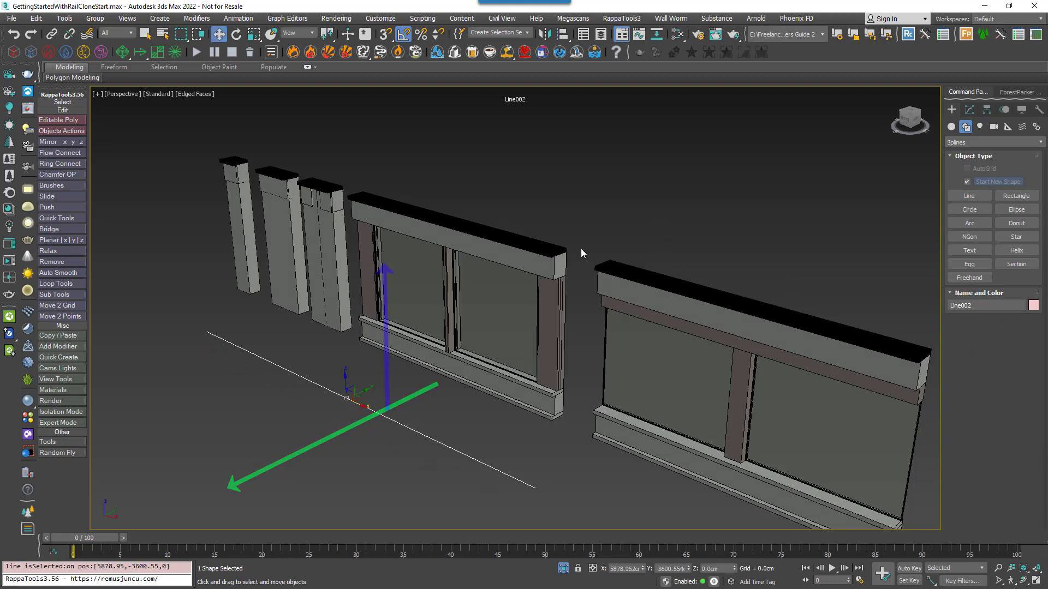
# Try rotating only the pivot of default-facade-1 about its vertical axis, then leave pivot-only editing.
pyautogui.click(540, 251)
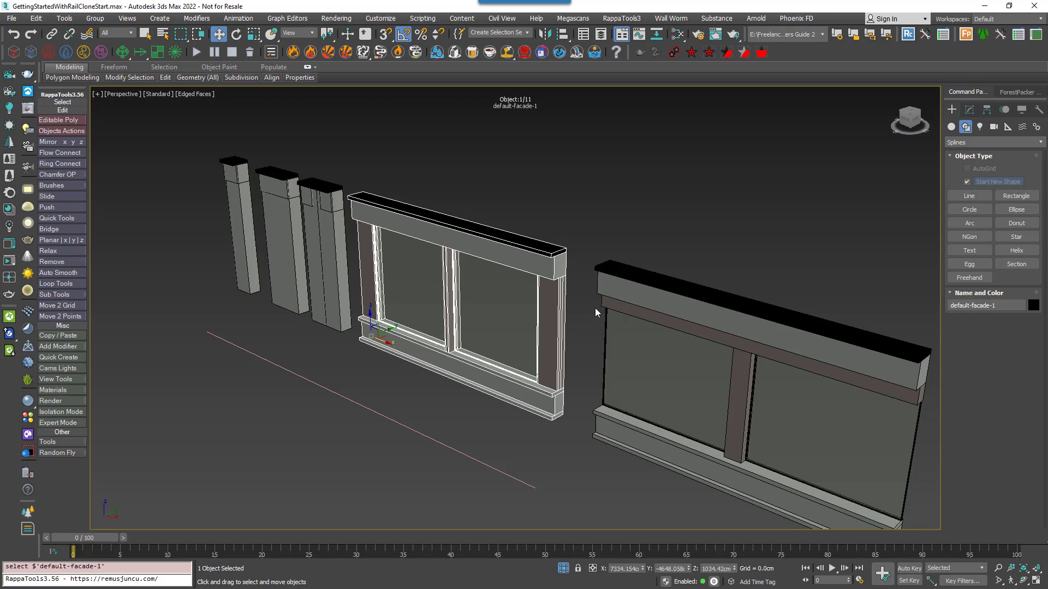
pyautogui.click(987, 110)
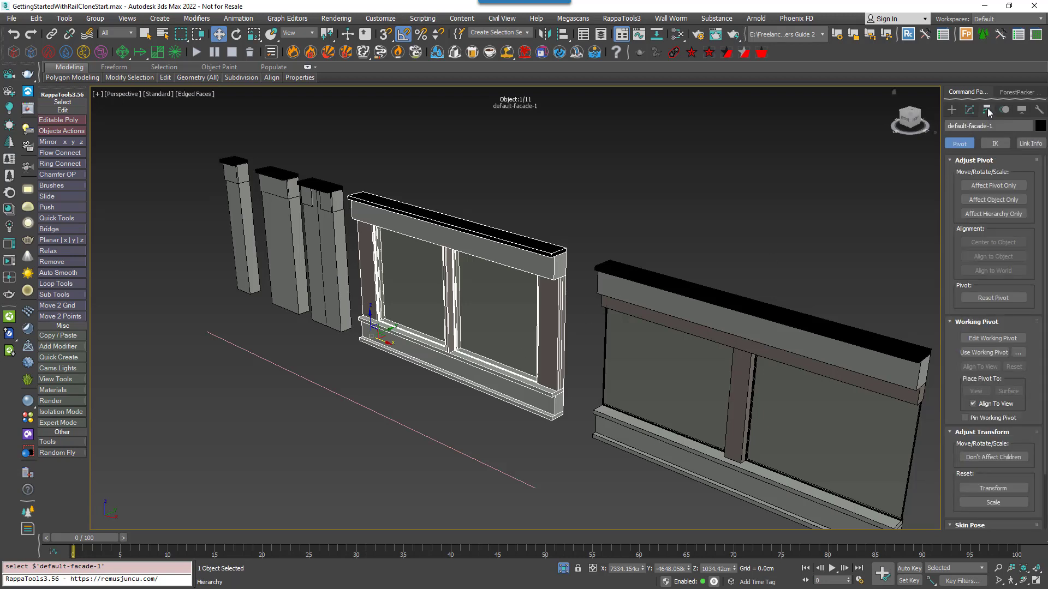
pyautogui.click(985, 188)
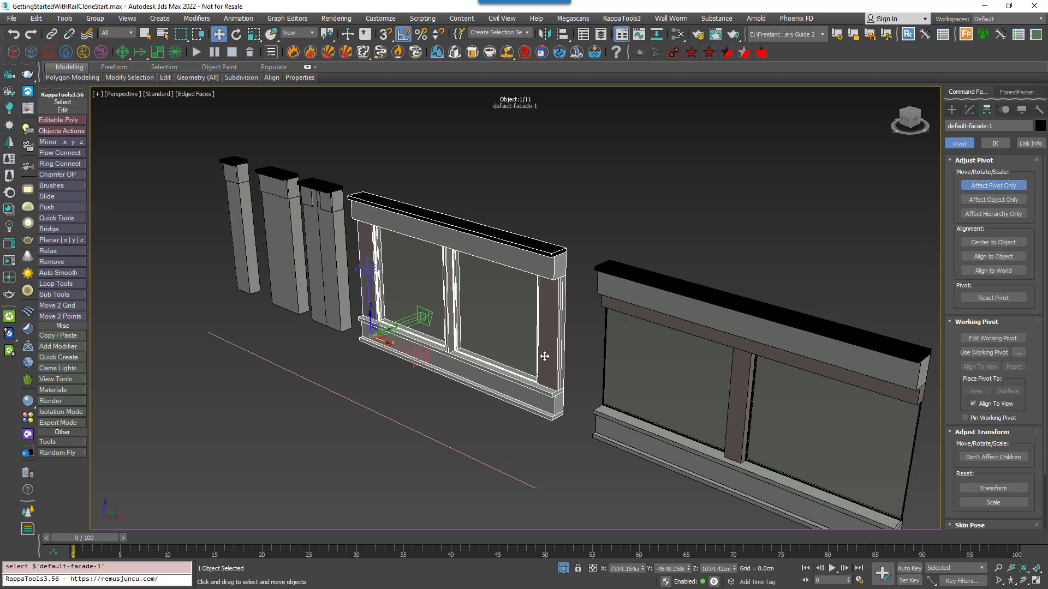
pyautogui.click(236, 37)
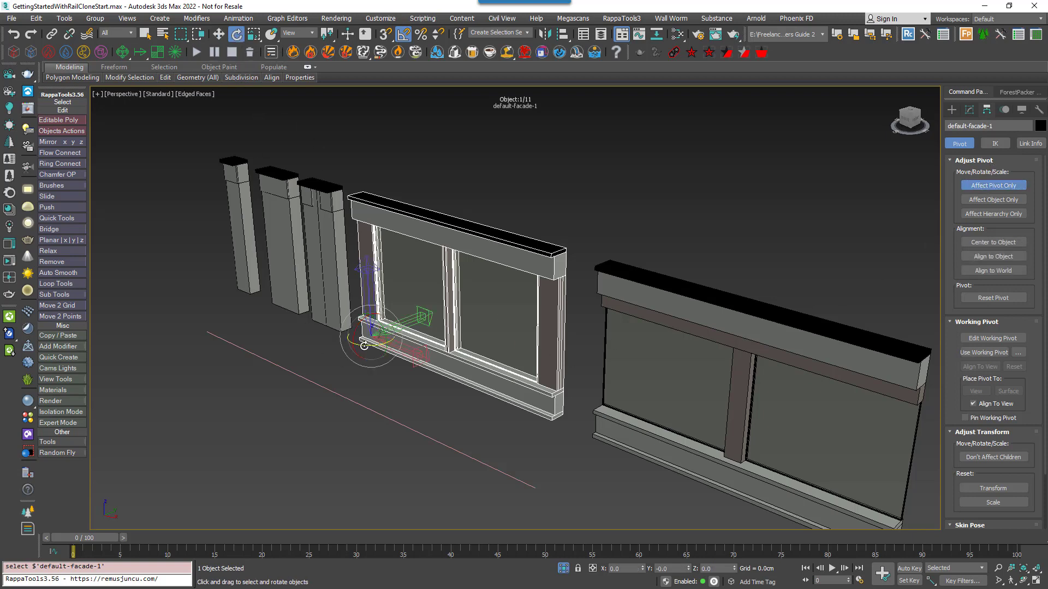
pyautogui.moveTo(382, 345)
pyautogui.mouseDown()
pyautogui.moveTo(400, 341)
pyautogui.moveTo(368, 359)
pyautogui.moveTo(371, 351)
pyautogui.mouseUp()
pyautogui.click(993, 185)
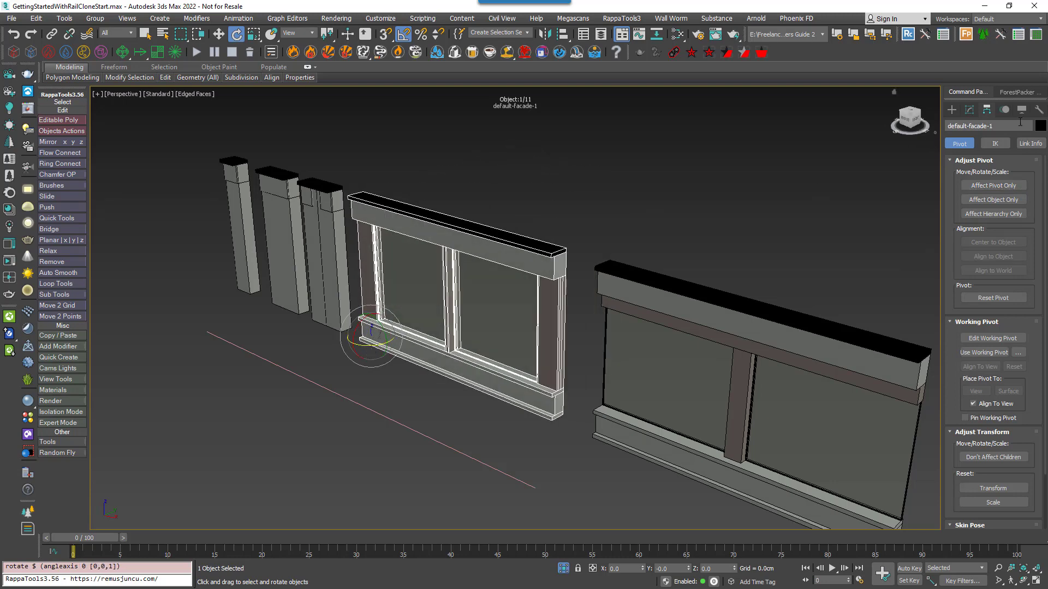
# Apply Reset XForm to the selected default-facade-1 module.
pyautogui.click(1035, 110)
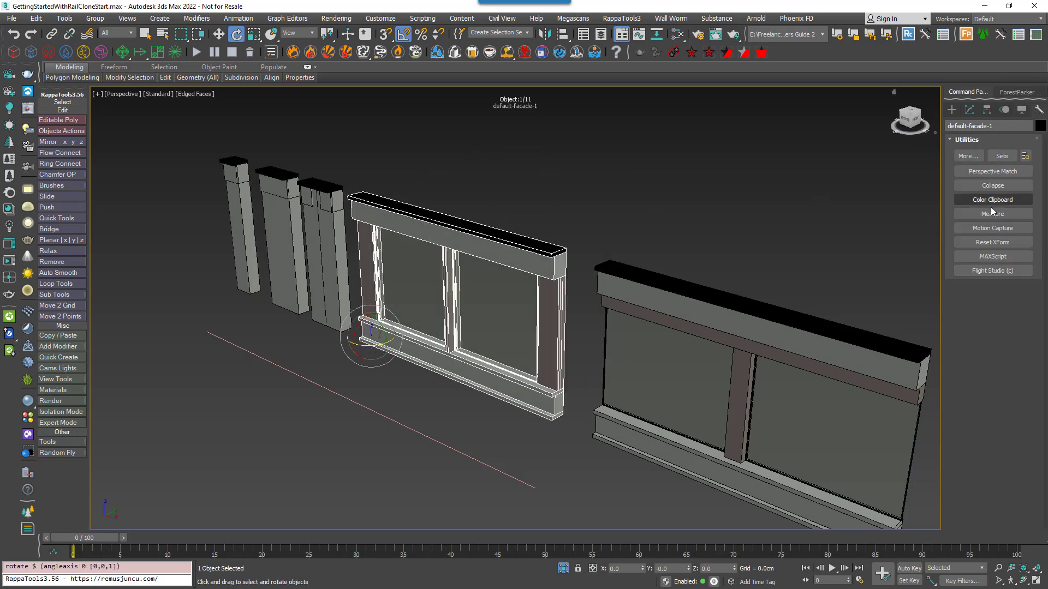
pyautogui.click(992, 242)
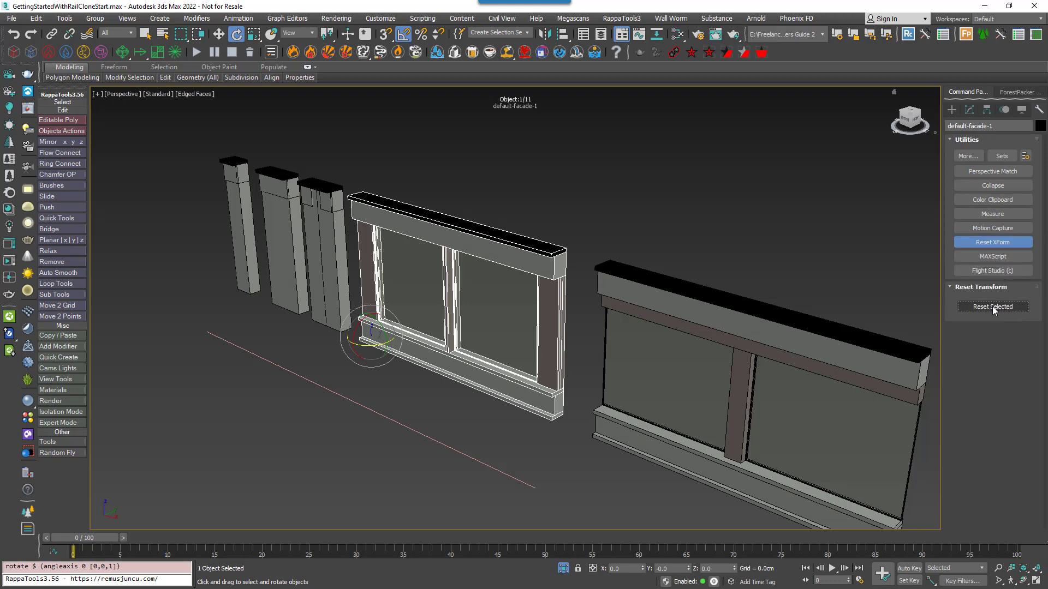
pyautogui.click(997, 308)
# Check the pivot positions of the first facade module and the neighbouring column modules in pivot-only mode.
pyautogui.click(986, 110)
pyautogui.click(993, 185)
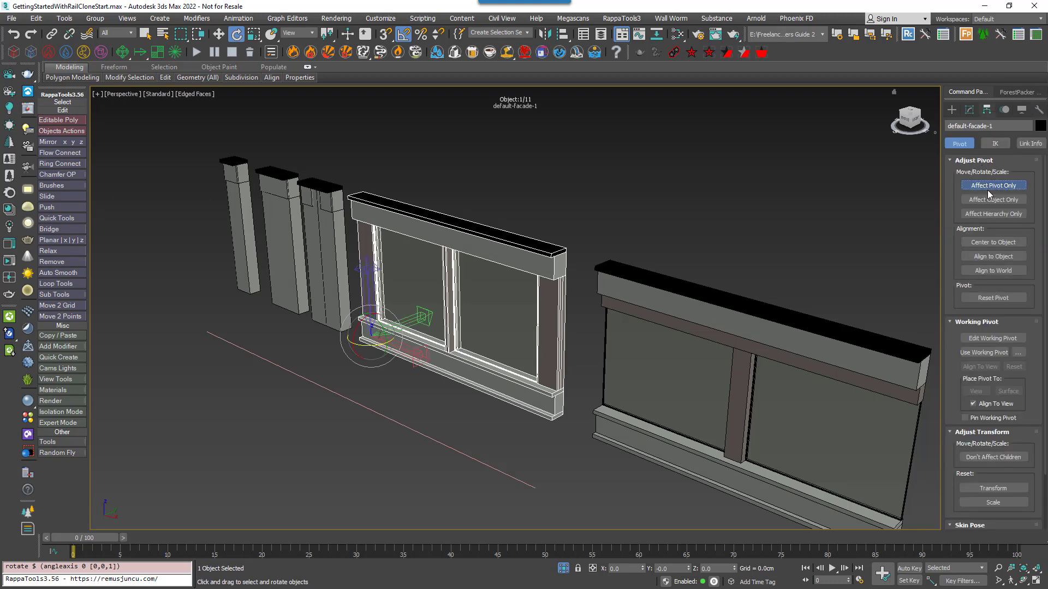
pyautogui.scroll(6, 373, 315)
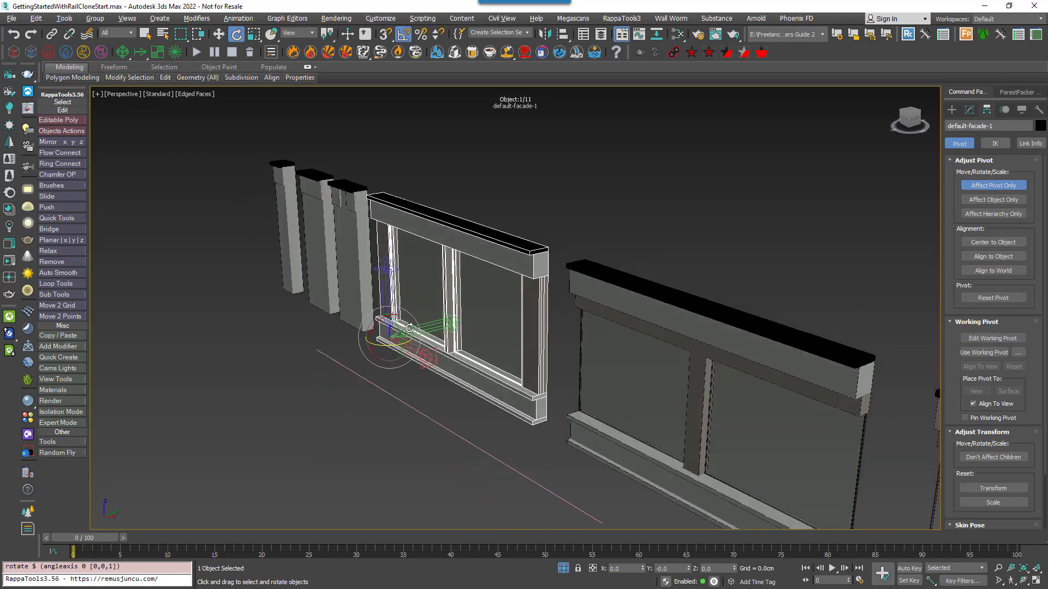
pyautogui.keyDown('alt'); pyautogui.moveTo(373, 314); pyautogui.dragTo(375, 328, button='middle'); pyautogui.keyUp('alt')
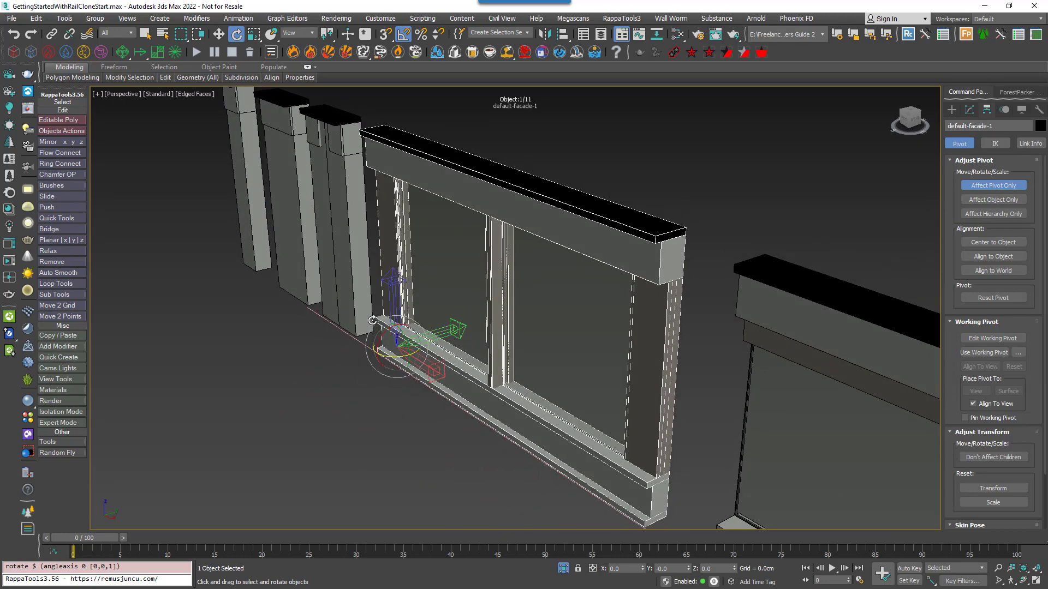
pyautogui.click(363, 308)
pyautogui.click(258, 240)
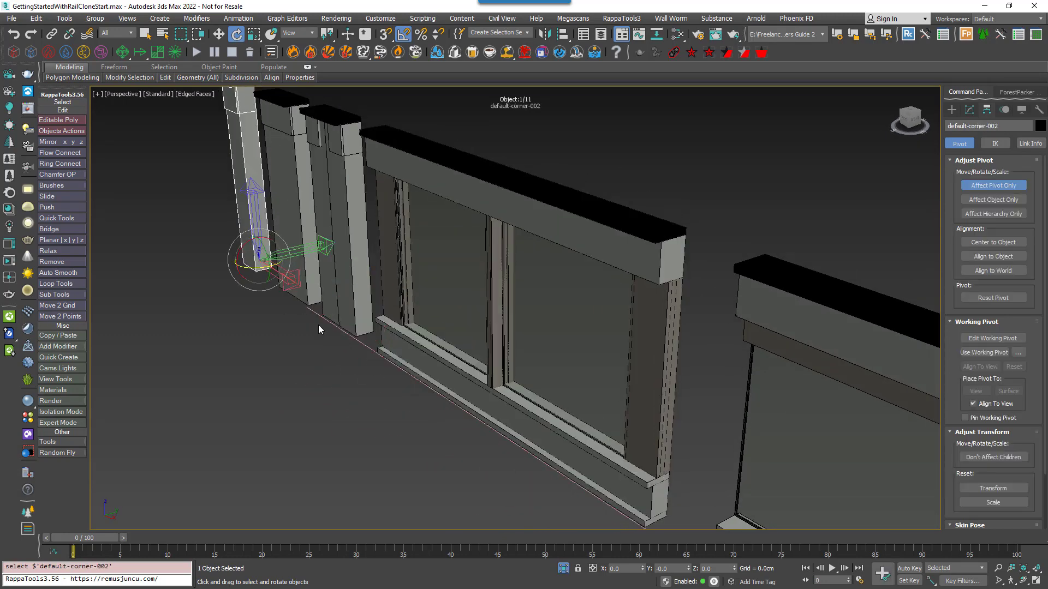
# Align the pivots of default-facade-1 and the two adjacent column modules to default-corner-002's pivot point in Y and Z position, then exit pivot-only editing.
pyautogui.click(308, 293)
pyautogui.keyDown('ctrl'); pyautogui.click(360, 318); pyautogui.keyUp('ctrl')
pyautogui.keyDown('ctrl'); pyautogui.click(441, 368); pyautogui.keyUp('ctrl')
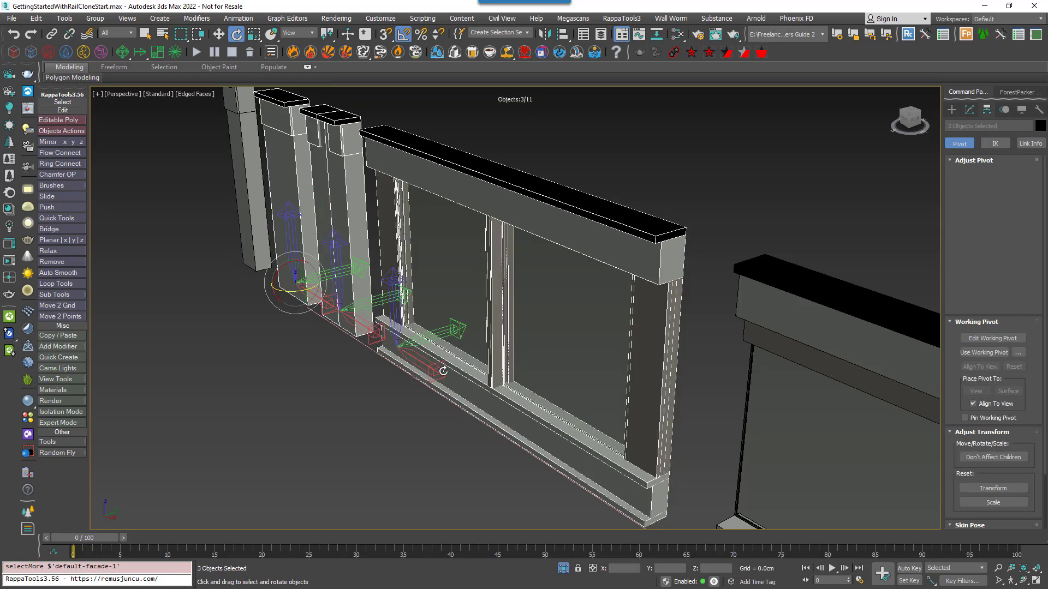
pyautogui.keyDown('alt'); pyautogui.moveTo(441, 366); pyautogui.dragTo(475, 368, button='middle'); pyautogui.keyUp('alt')
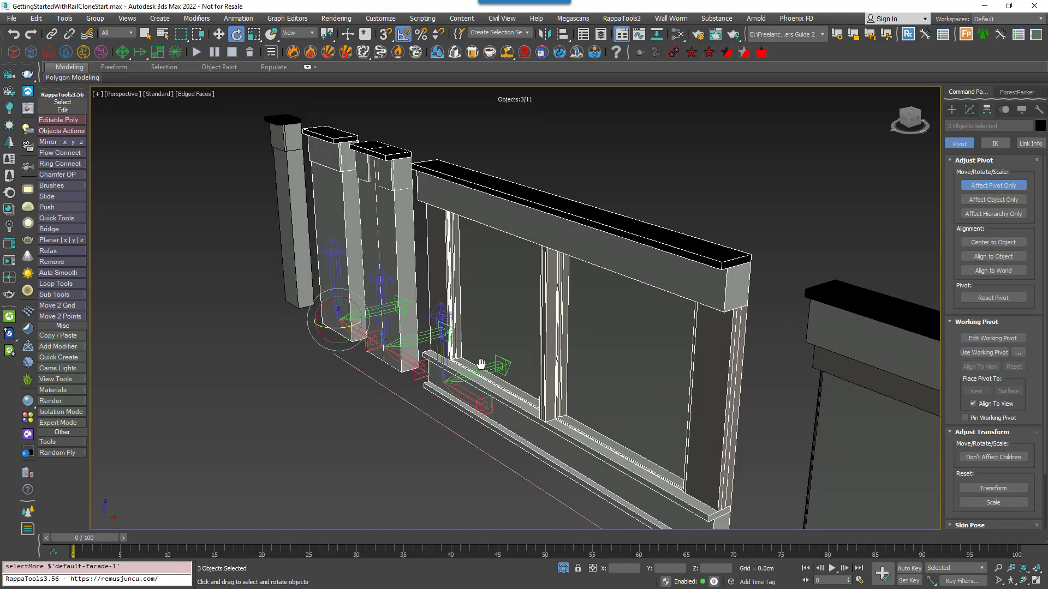
pyautogui.click(562, 34)
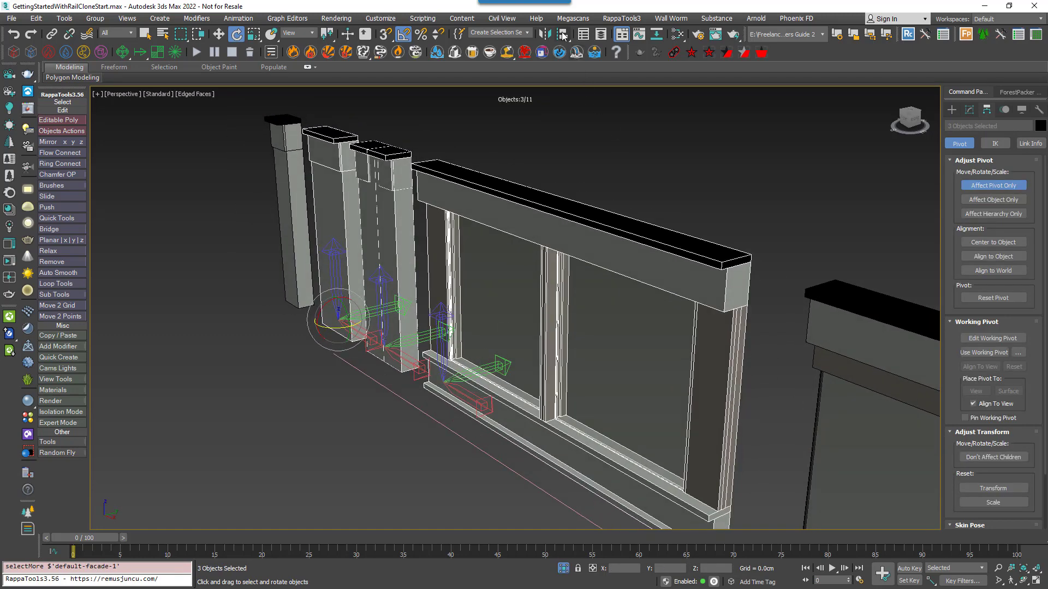
pyautogui.click(290, 140)
pyautogui.click(514, 229)
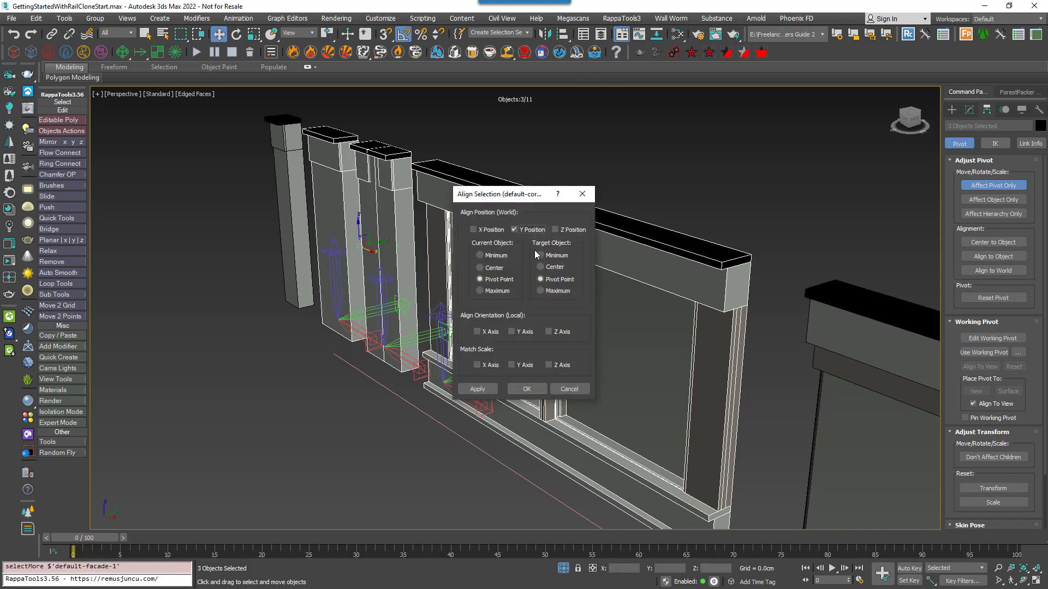
pyautogui.click(478, 389)
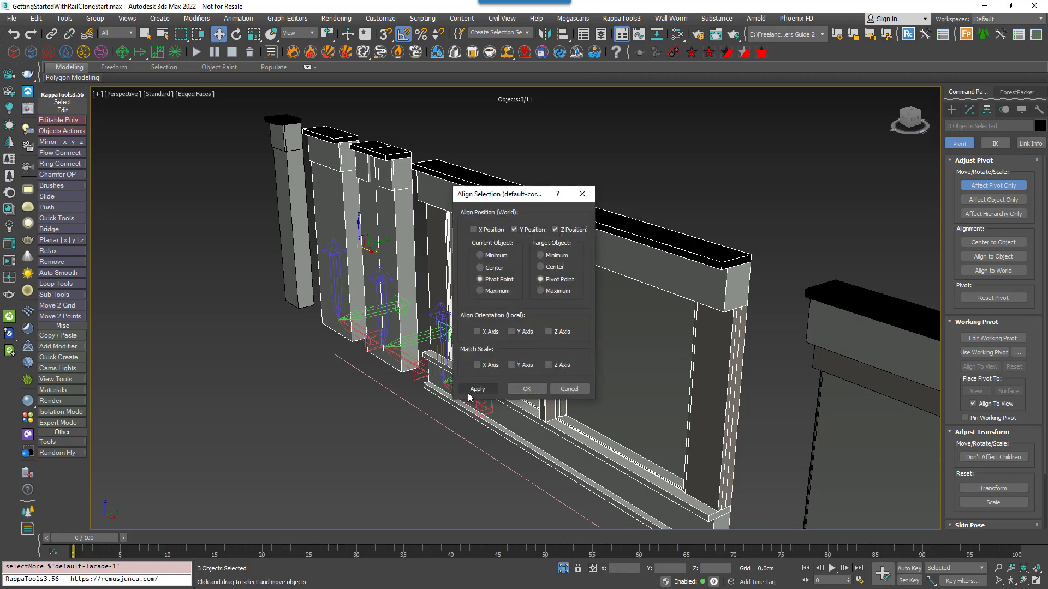
pyautogui.click(523, 389)
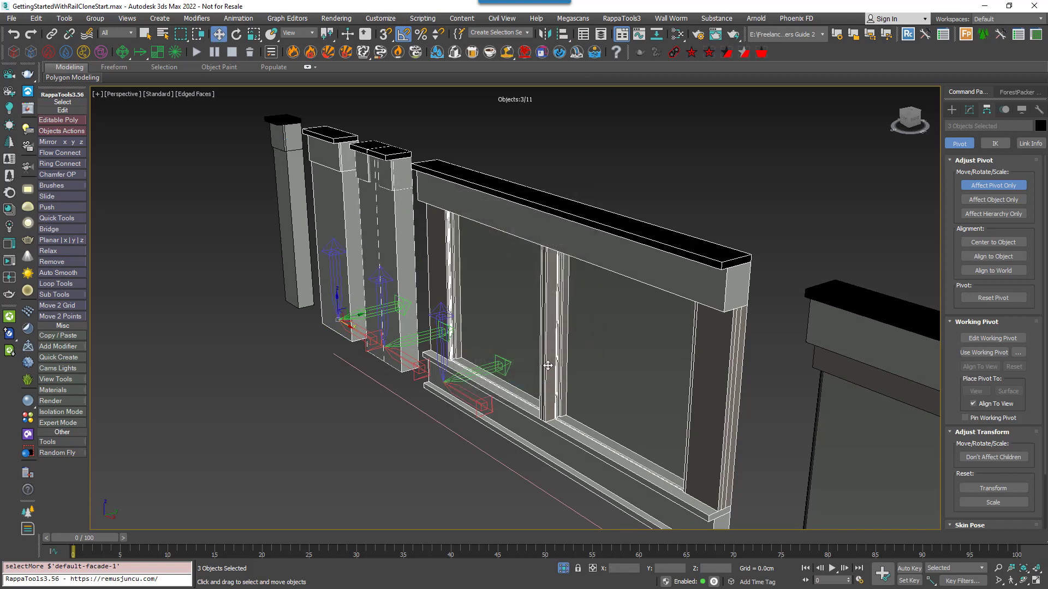
pyautogui.click(987, 187)
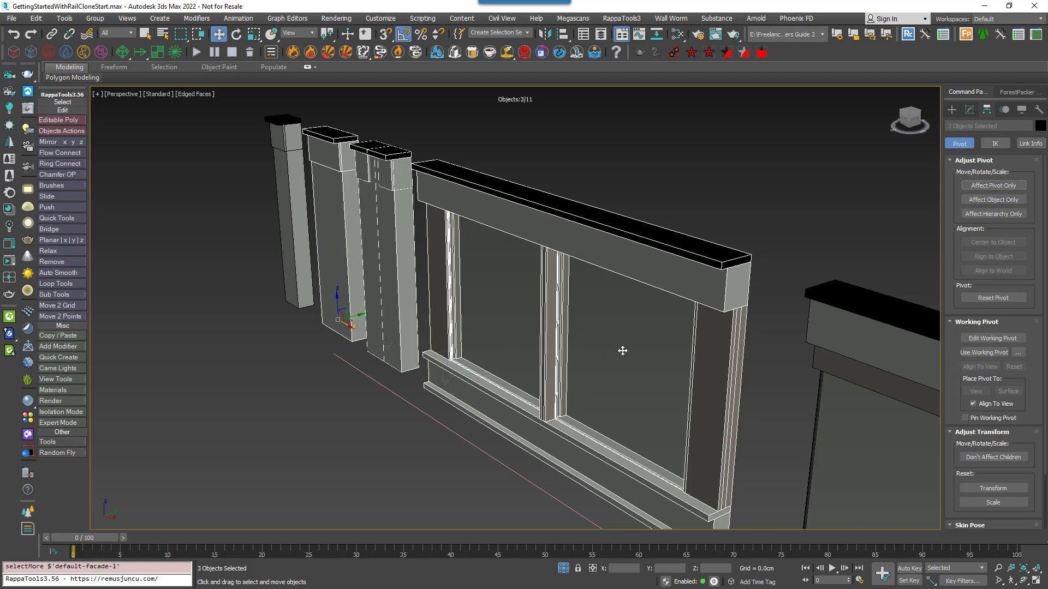
pyautogui.scroll(2, 477, 356)
pyautogui.moveTo(477, 357); pyautogui.dragTo(446, 361, button='middle')
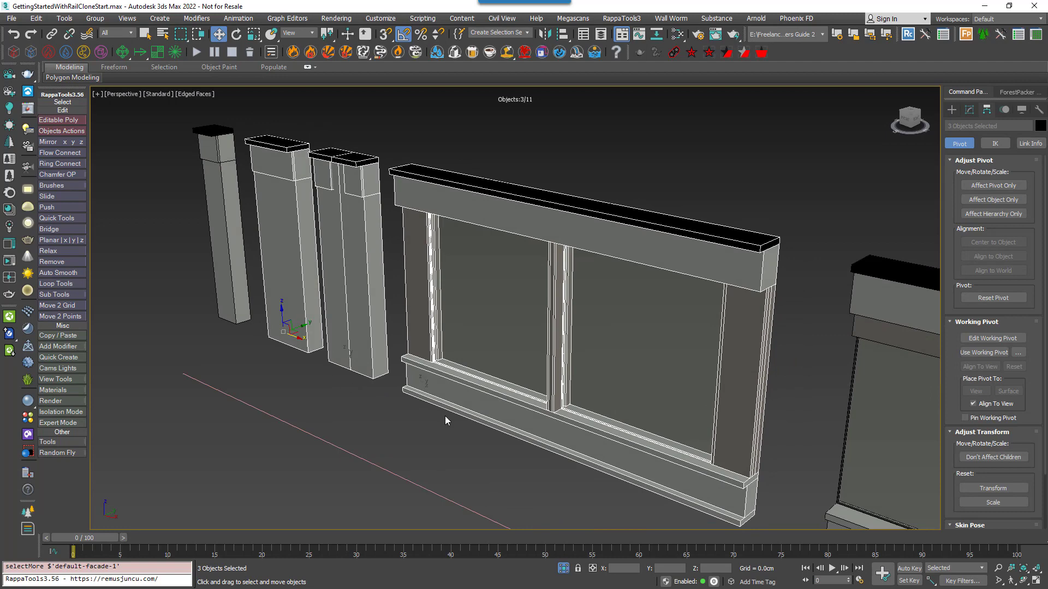
pyautogui.scroll(-6, 444, 416)
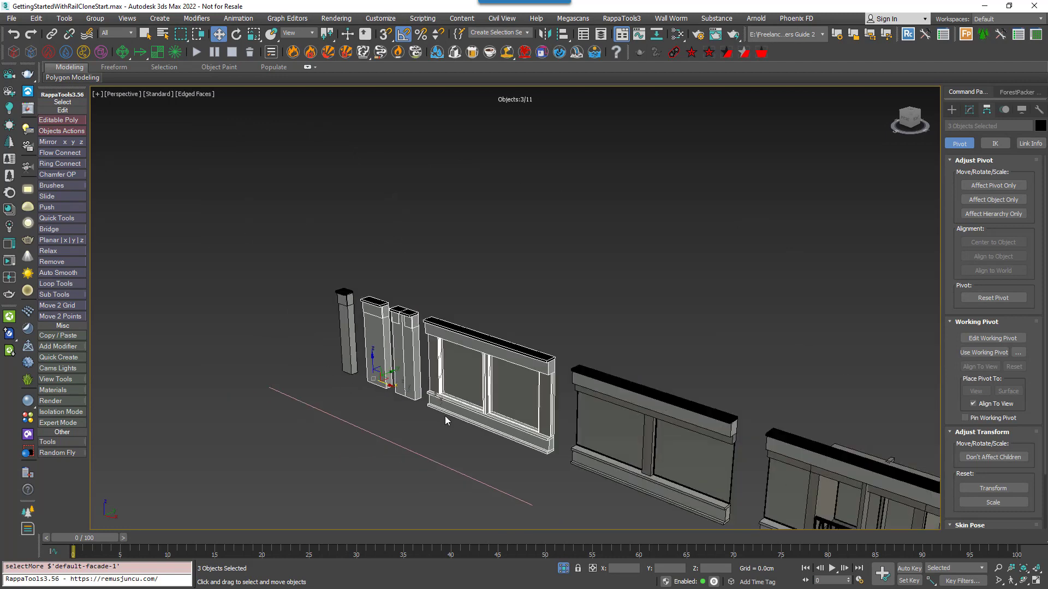
pyautogui.moveTo(444, 416); pyautogui.dragTo(336, 293, button='middle')
pyautogui.scroll(-3, 385, 320)
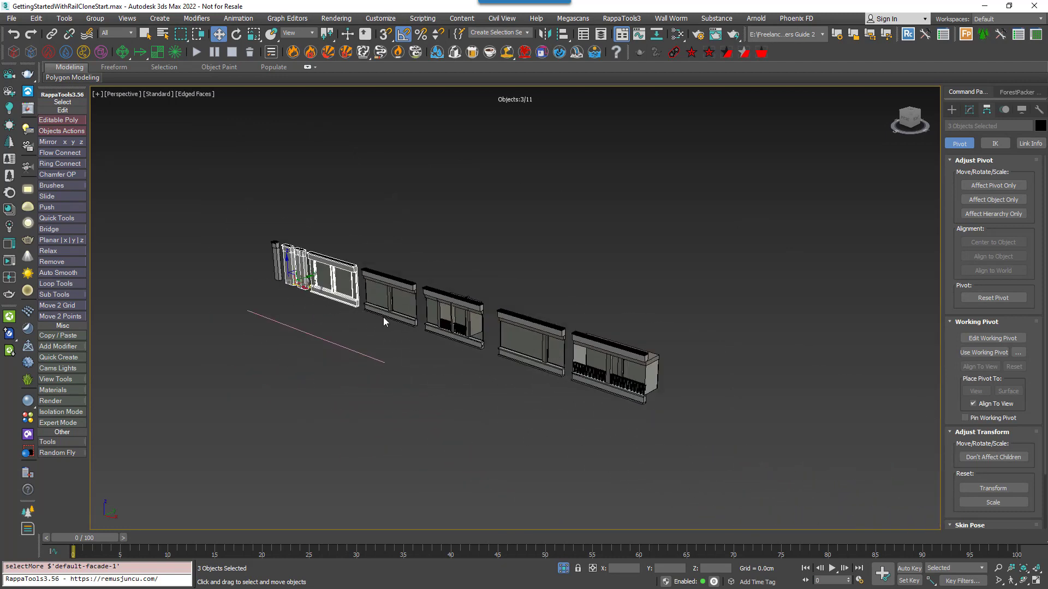
pyautogui.moveTo(386, 320); pyautogui.dragTo(410, 304, button='middle')
pyautogui.scroll(3, 437, 336)
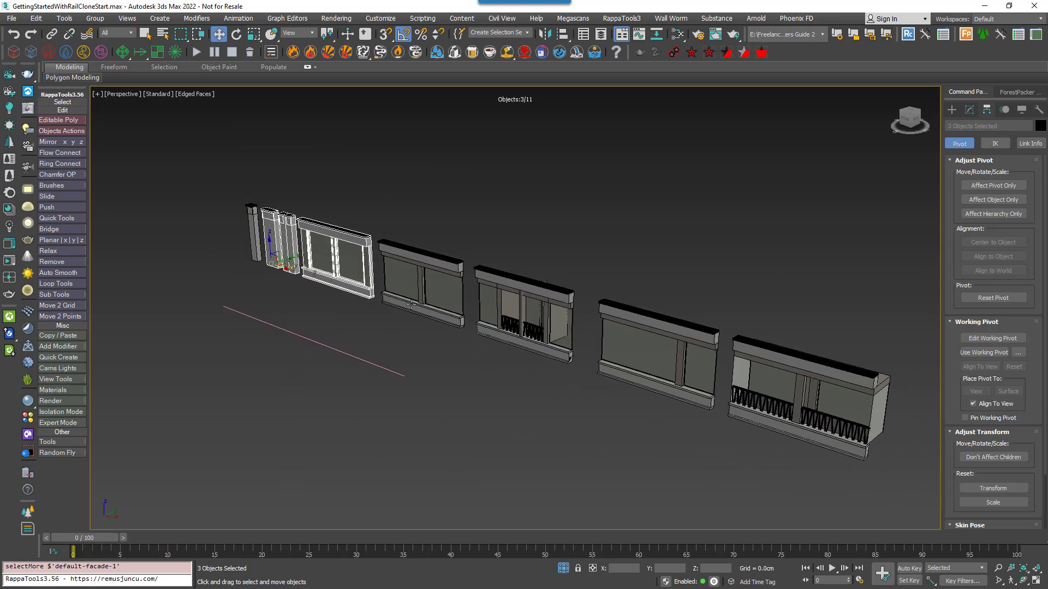
# Open the Slate Material Editor and inspect the Building Material (Multi/Sub-Object) node.
pyautogui.press('m')
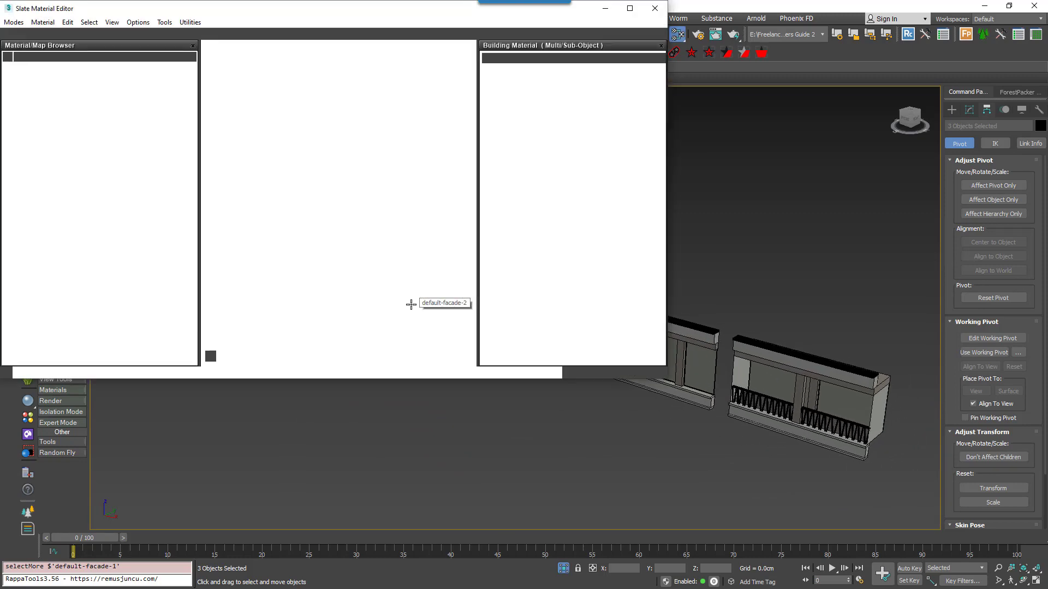
pyautogui.moveTo(395, 227); pyautogui.dragTo(335, 239, button='middle')
pyautogui.moveTo(351, 158); pyautogui.dragTo(373, 163)
pyautogui.scroll(-4, 384, 214)
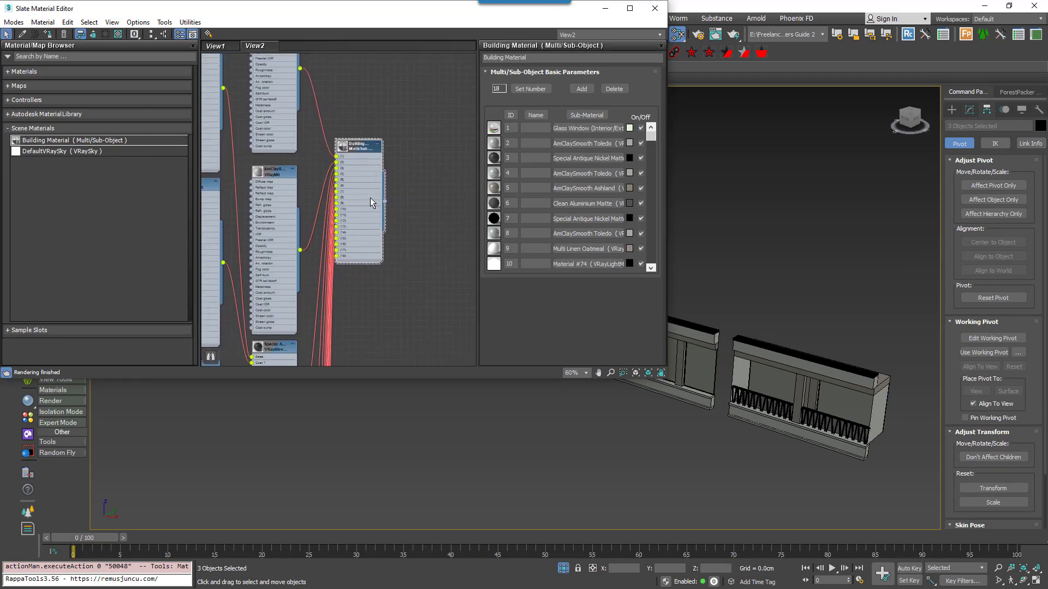
pyautogui.moveTo(366, 201); pyautogui.dragTo(363, 196, button='middle')
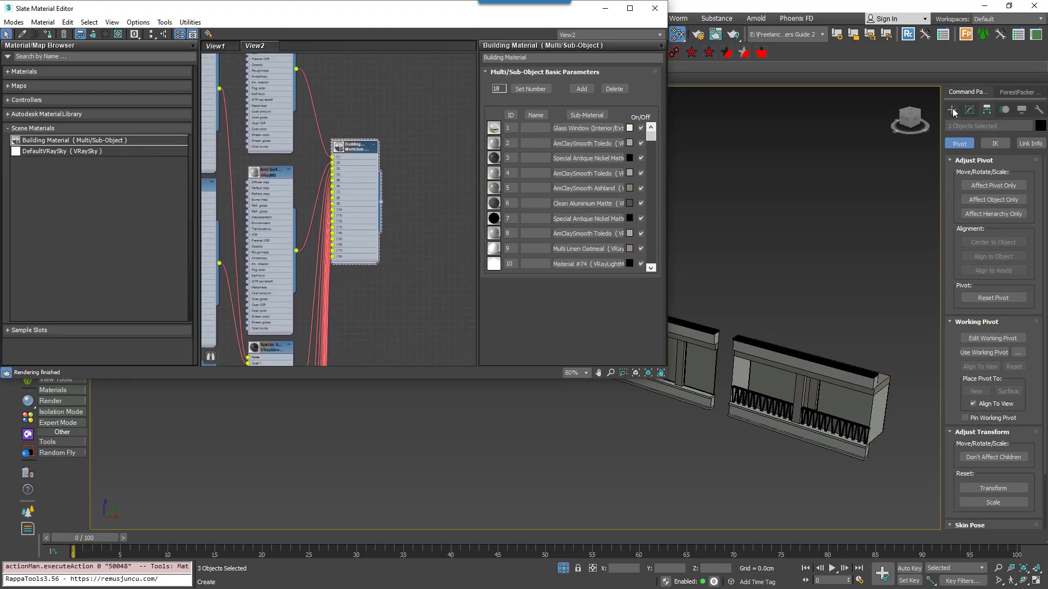
# Create a RailClone Pro object in front of the facade modules and assign the Building Material to it.
pyautogui.click(952, 109)
pyautogui.click(952, 127)
pyautogui.click(982, 142)
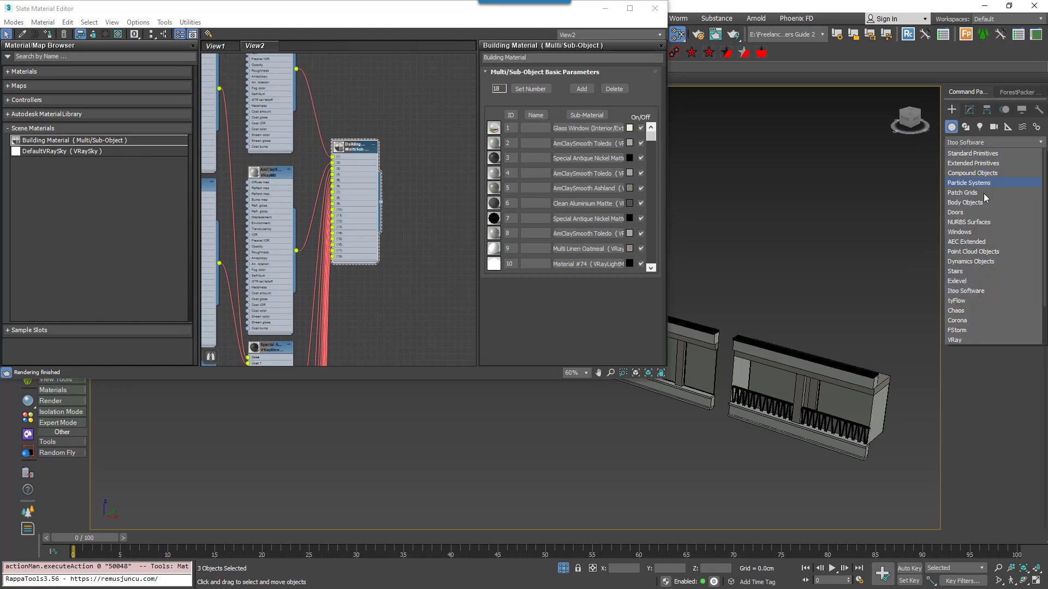
pyautogui.click(970, 292)
pyautogui.click(969, 195)
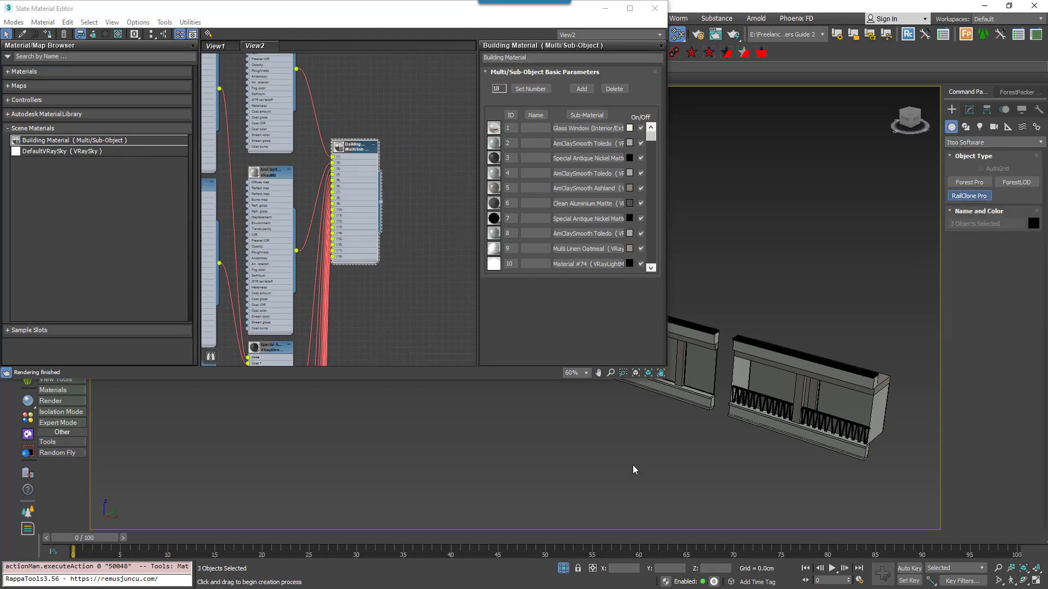
pyautogui.click(639, 451)
pyautogui.rightClick(662, 477)
pyautogui.moveTo(381, 202); pyautogui.dragTo(596, 441)
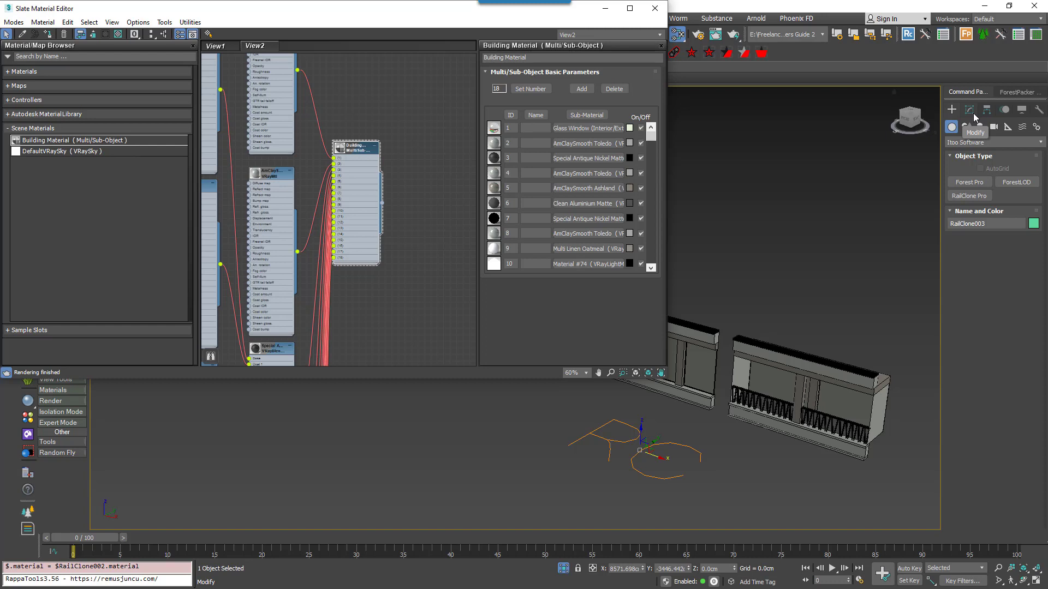
# Enable Use Segment Material for the selected RailClone object and close the Slate Material Editor.
pyautogui.click(974, 113)
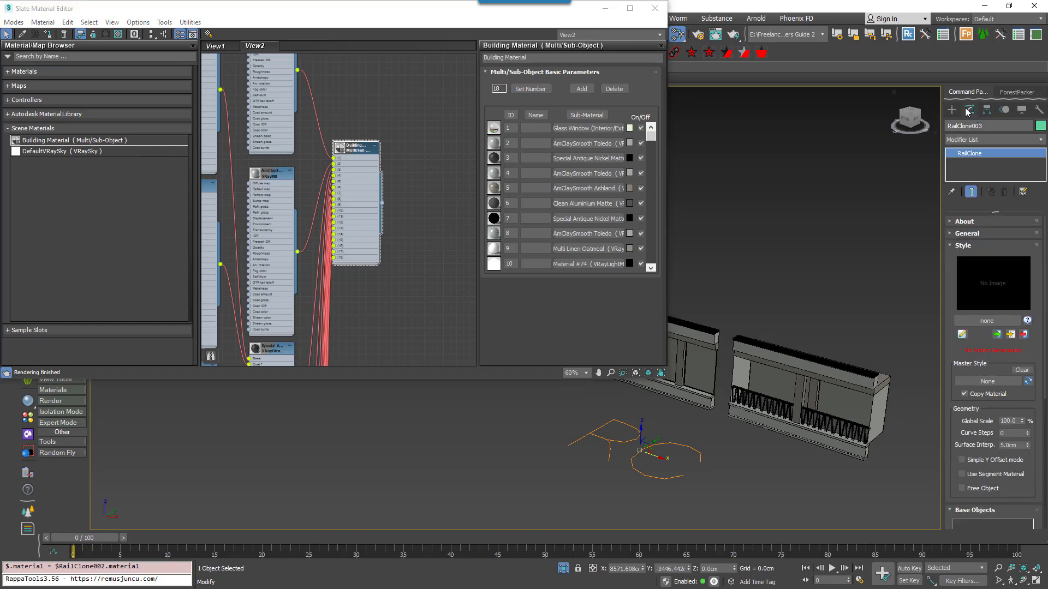
pyautogui.moveTo(949, 266); pyautogui.dragTo(951, 248)
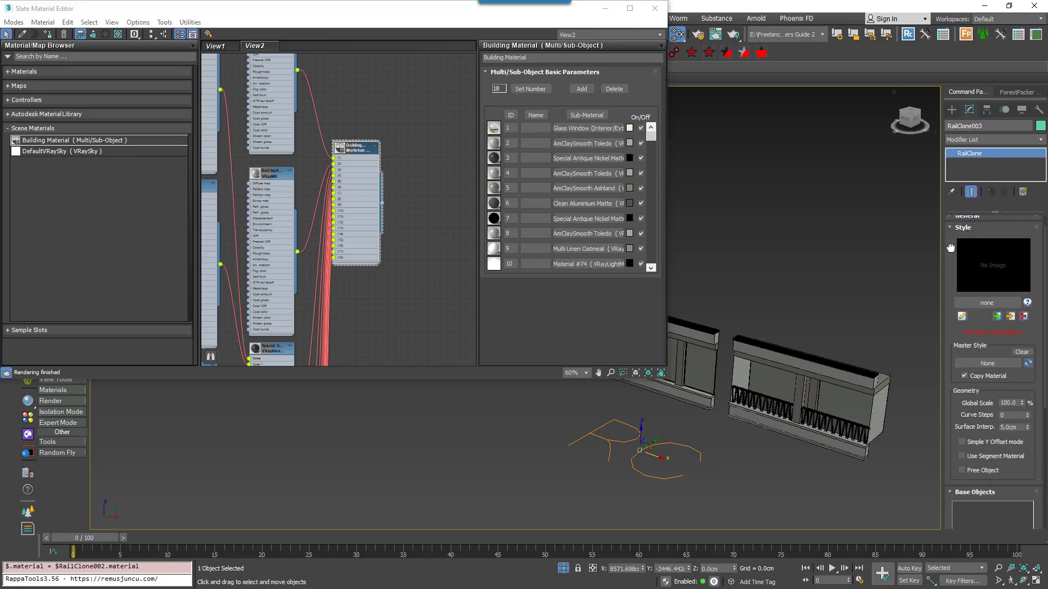
pyautogui.scroll(-5, 950, 248)
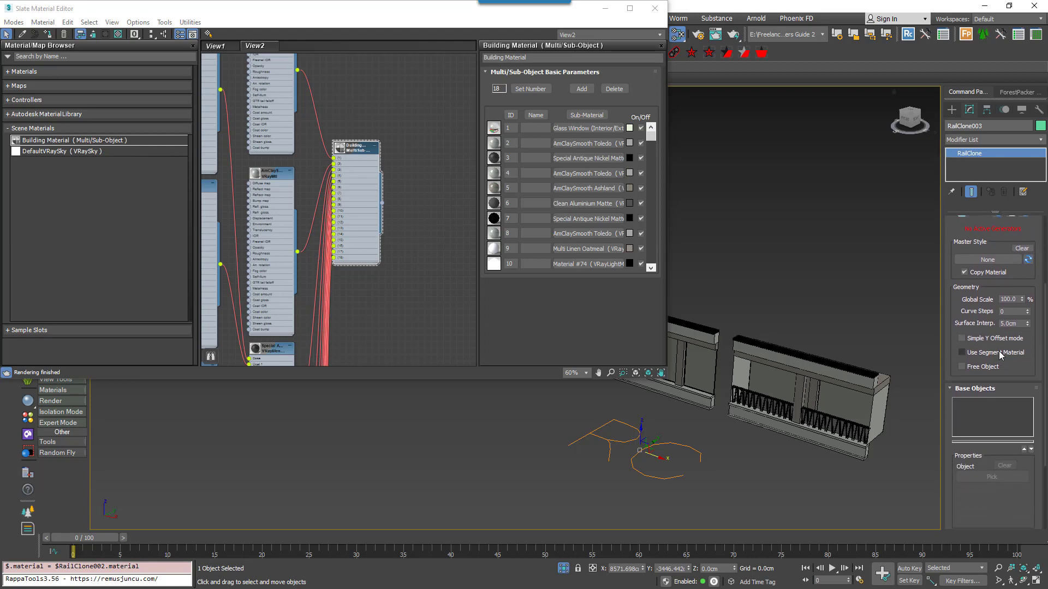
pyautogui.click(1000, 353)
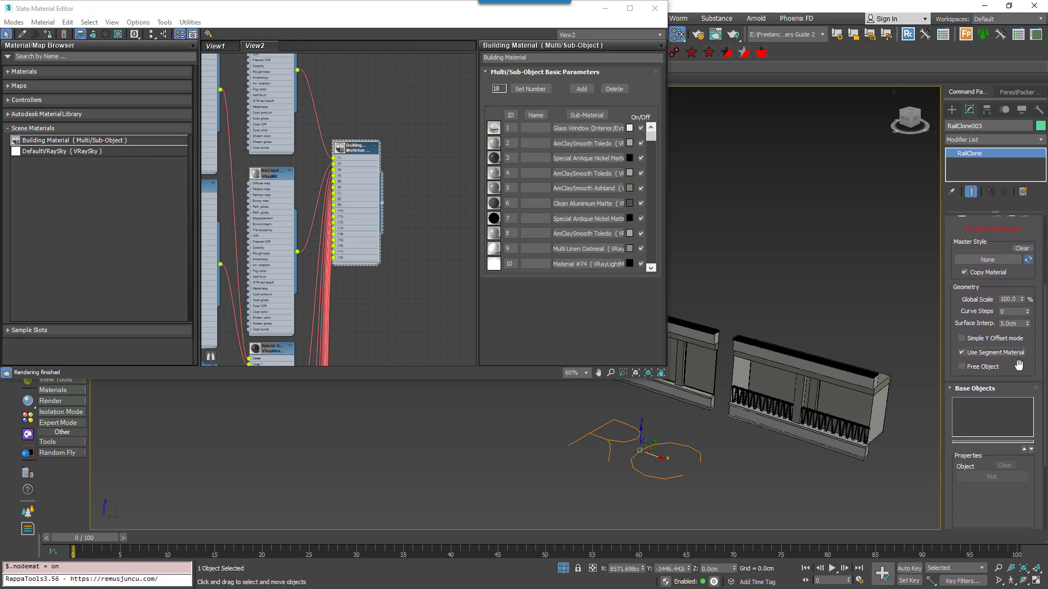
pyautogui.click(654, 8)
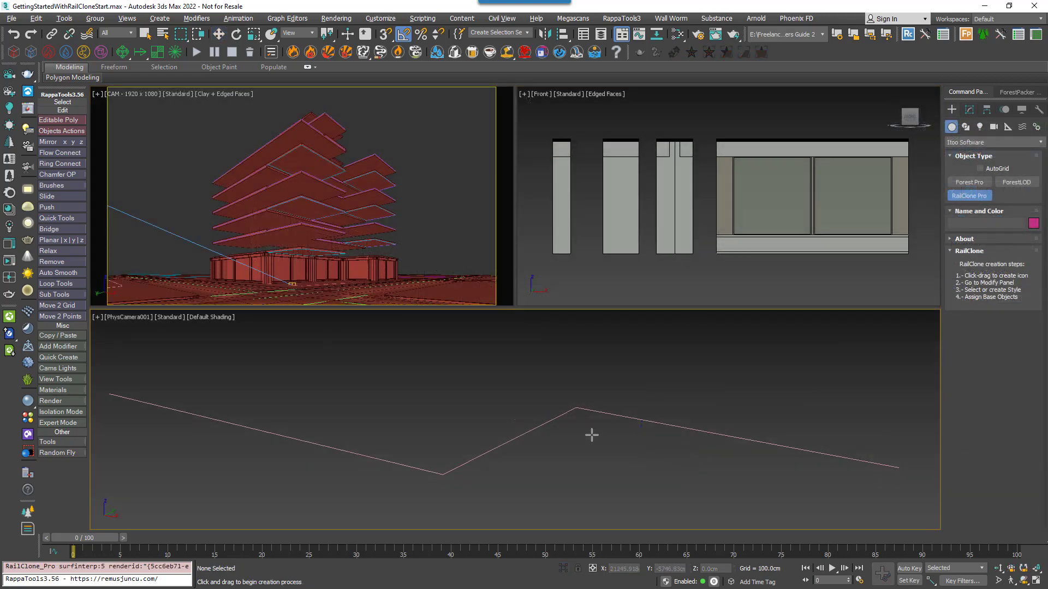
# Create a RailClone Pro object beside the zigzag base spline and open its Style Editor.
pyautogui.moveTo(592, 435); pyautogui.dragTo(626, 475)
pyautogui.click(966, 110)
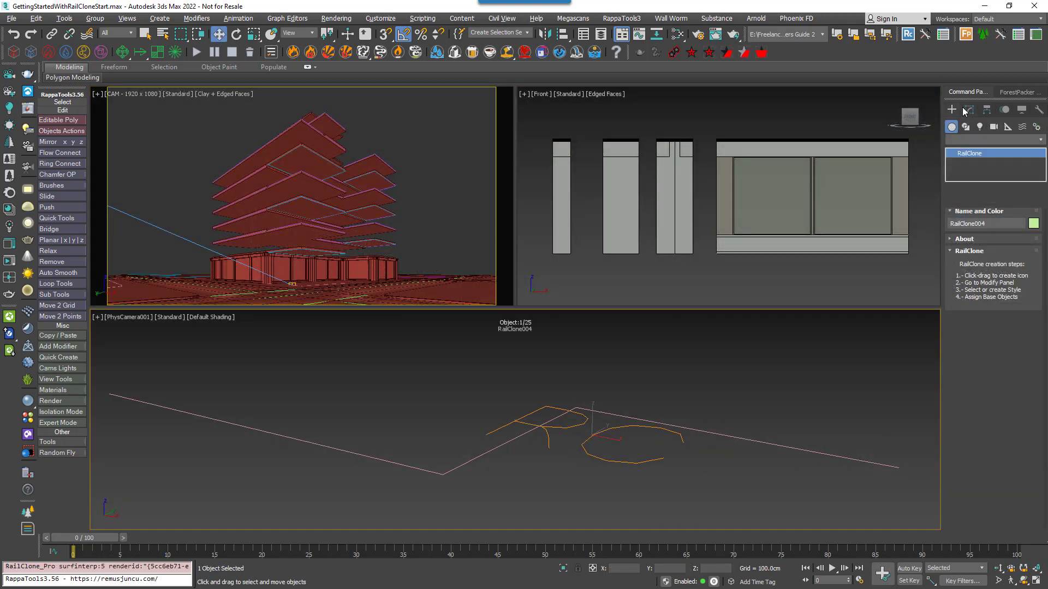
pyautogui.click(962, 334)
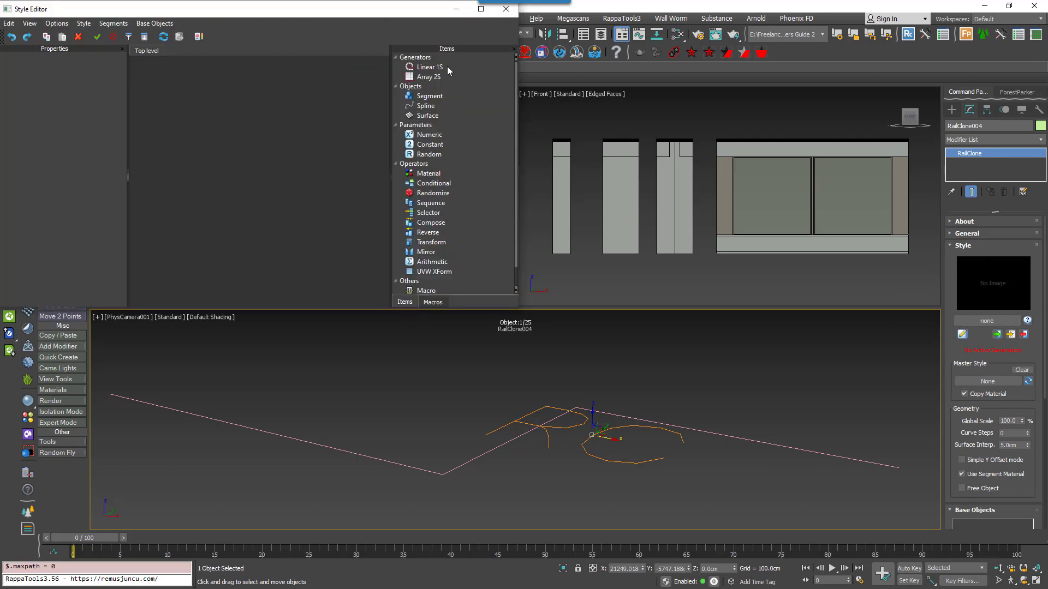
# Add a Linear 1S generator with a Spline node wired to its Spline input, and assign the zigzag path Line001 to that node.
pyautogui.moveTo(439, 68); pyautogui.dragTo(342, 100)
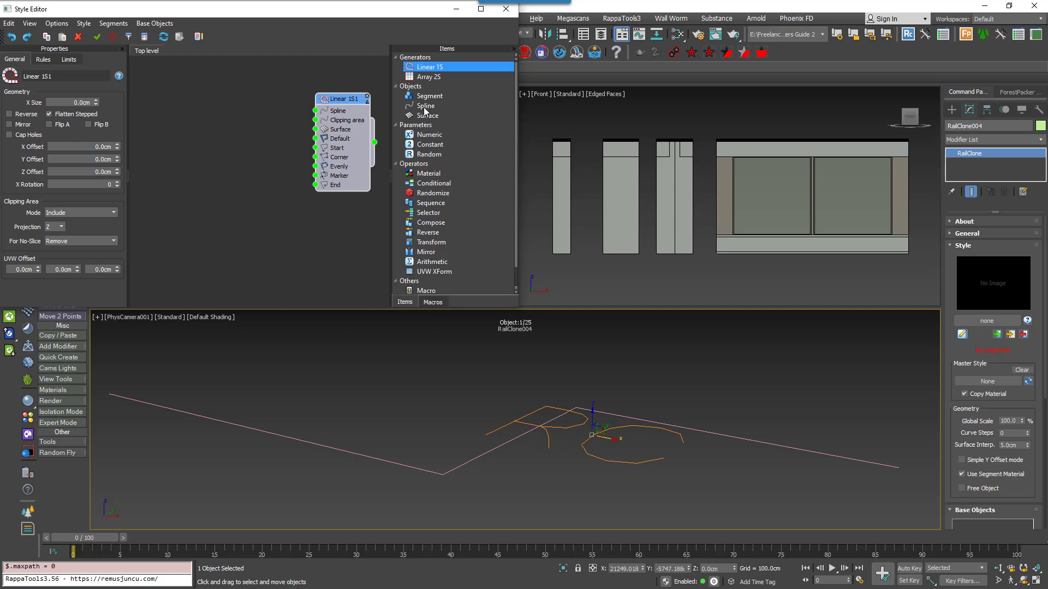
pyautogui.moveTo(426, 106); pyautogui.dragTo(316, 111)
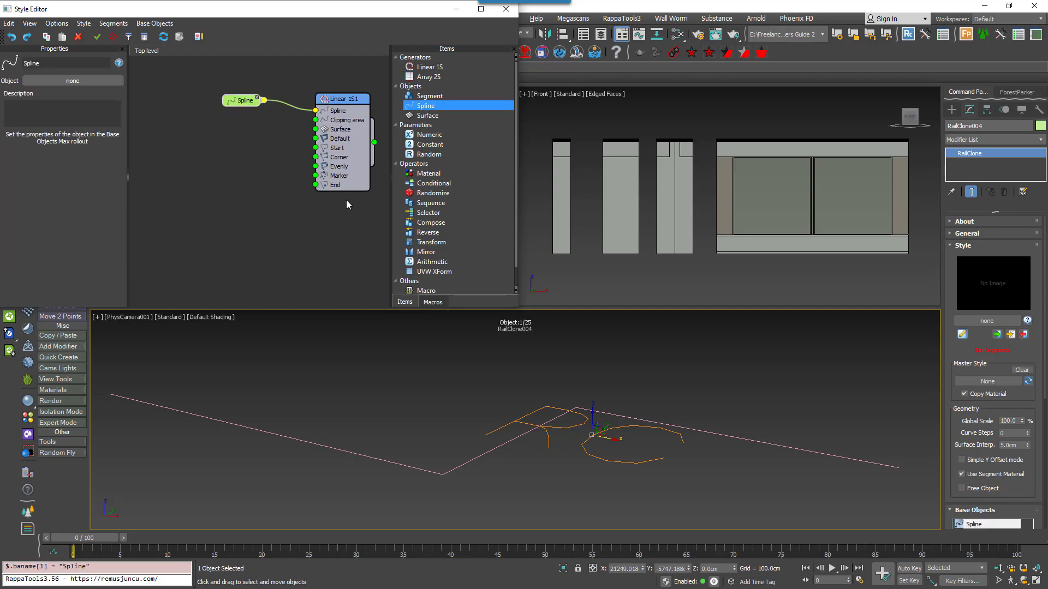
pyautogui.moveTo(240, 101); pyautogui.dragTo(236, 105)
pyautogui.click(107, 81)
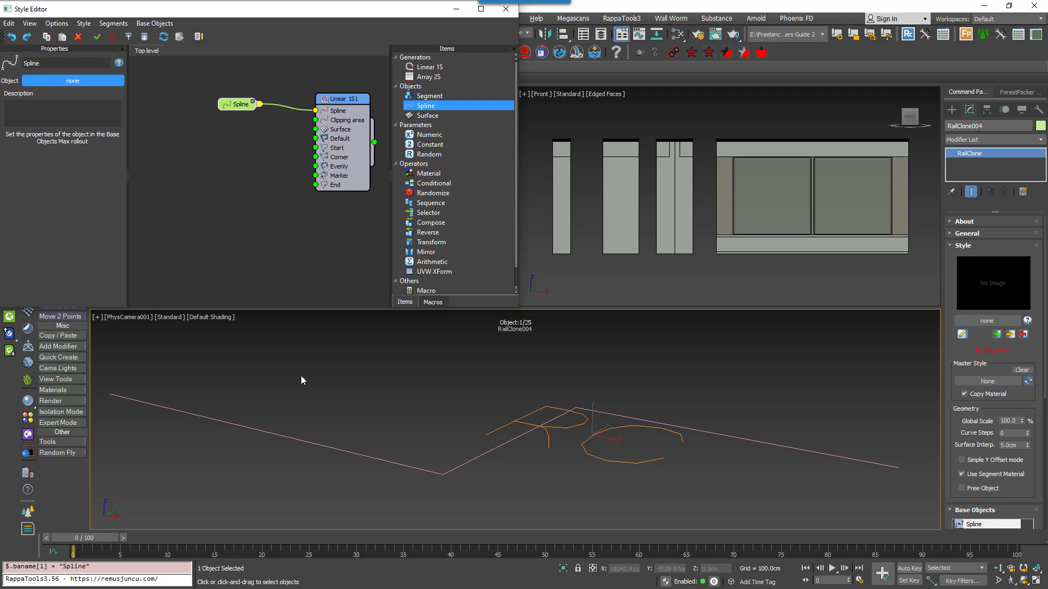
pyautogui.click(298, 440)
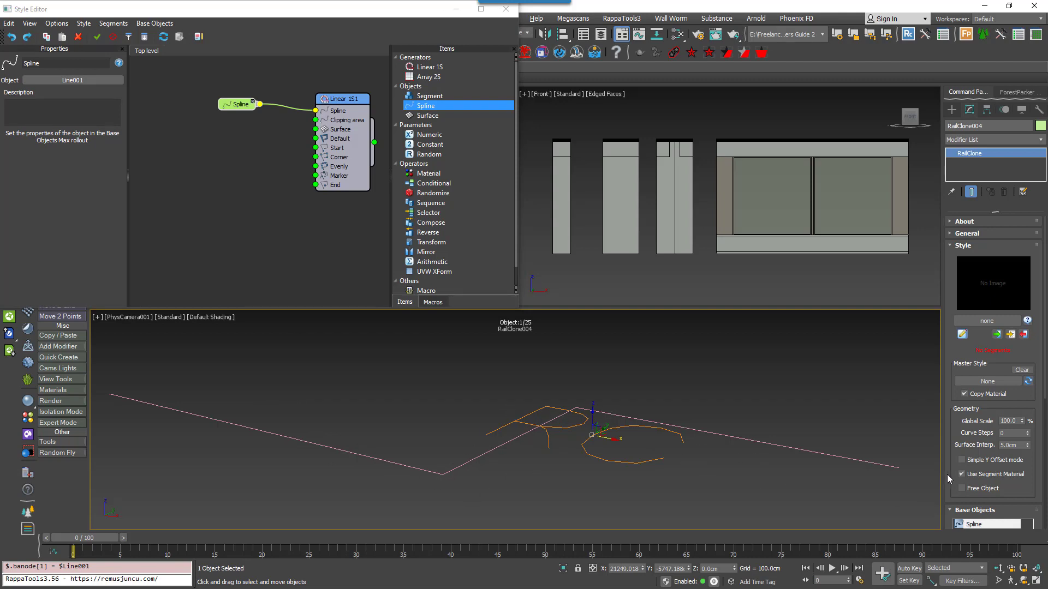
# Pick Line001 again as the Spline node's object through the RailClone's Base Objects settings.
pyautogui.moveTo(947, 473); pyautogui.dragTo(961, 229)
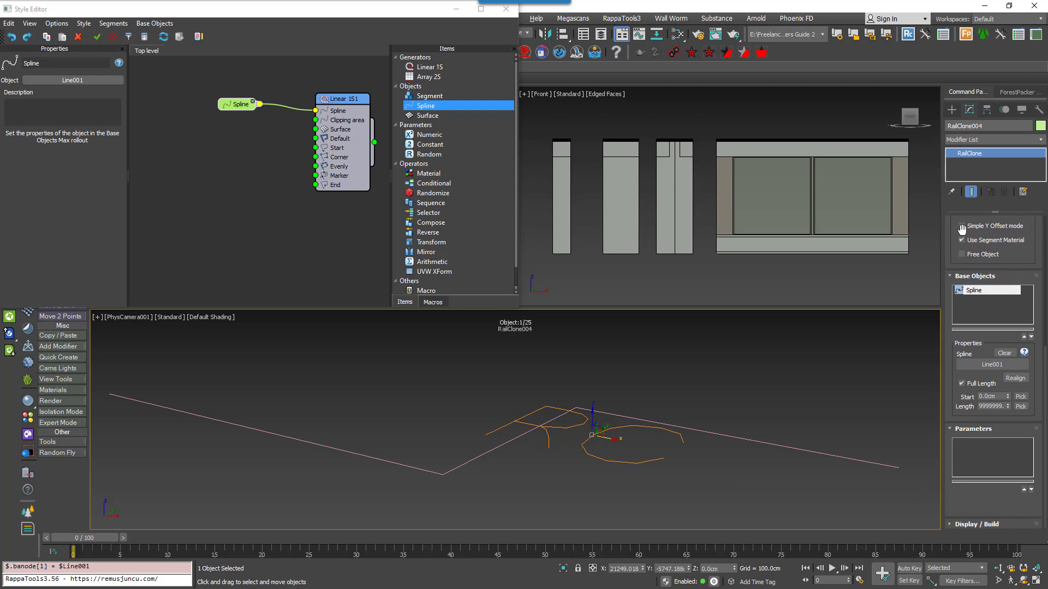
pyautogui.click(1017, 365)
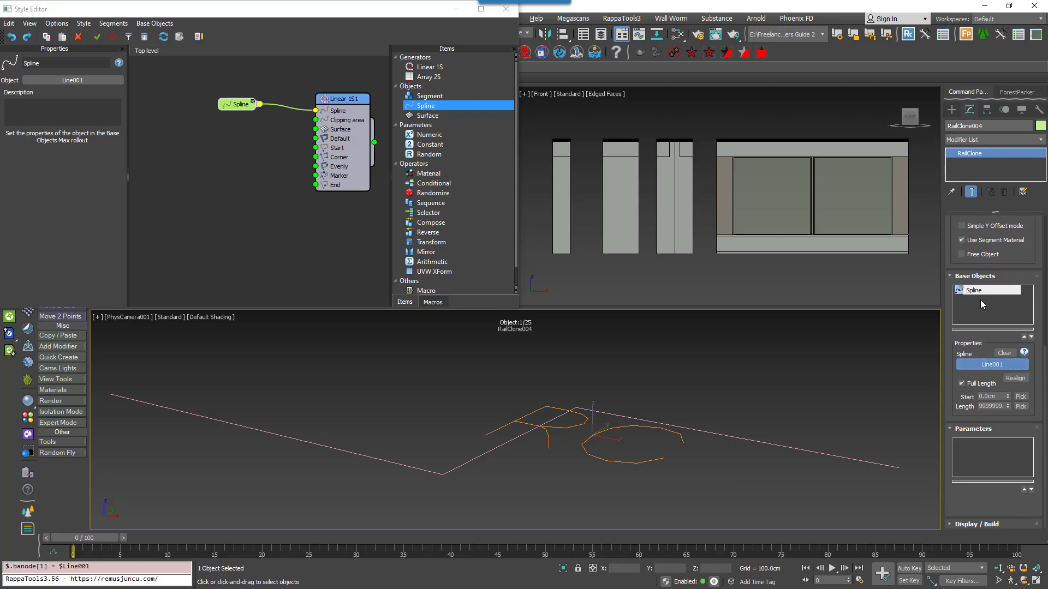
pyautogui.click(513, 441)
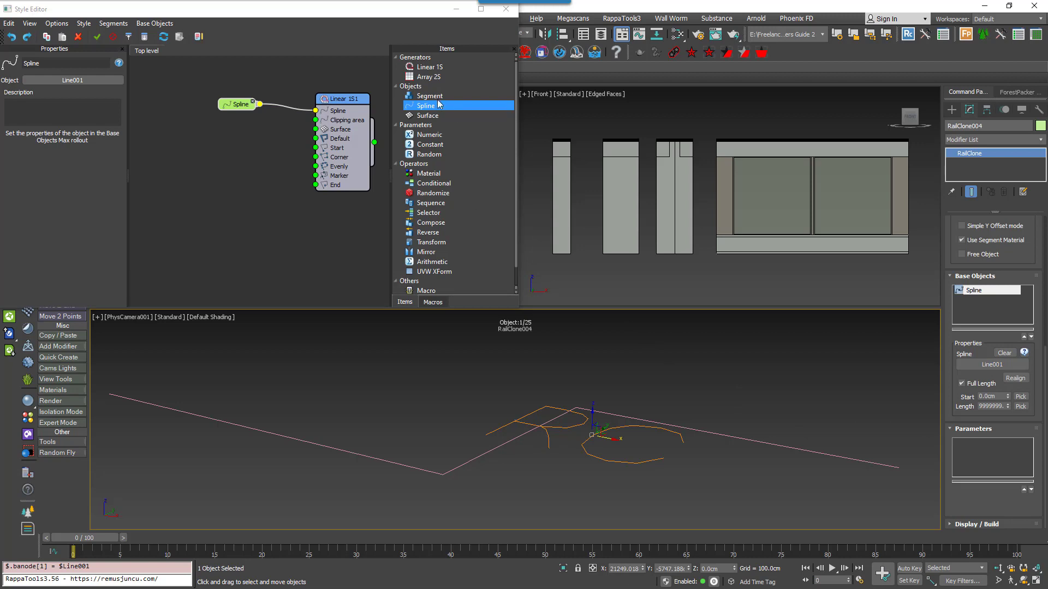
# Add a Segment node using the default-corner-1 column and wire it to the generator's Start and End inputs.
pyautogui.moveTo(437, 98); pyautogui.dragTo(228, 135)
pyautogui.click(101, 96)
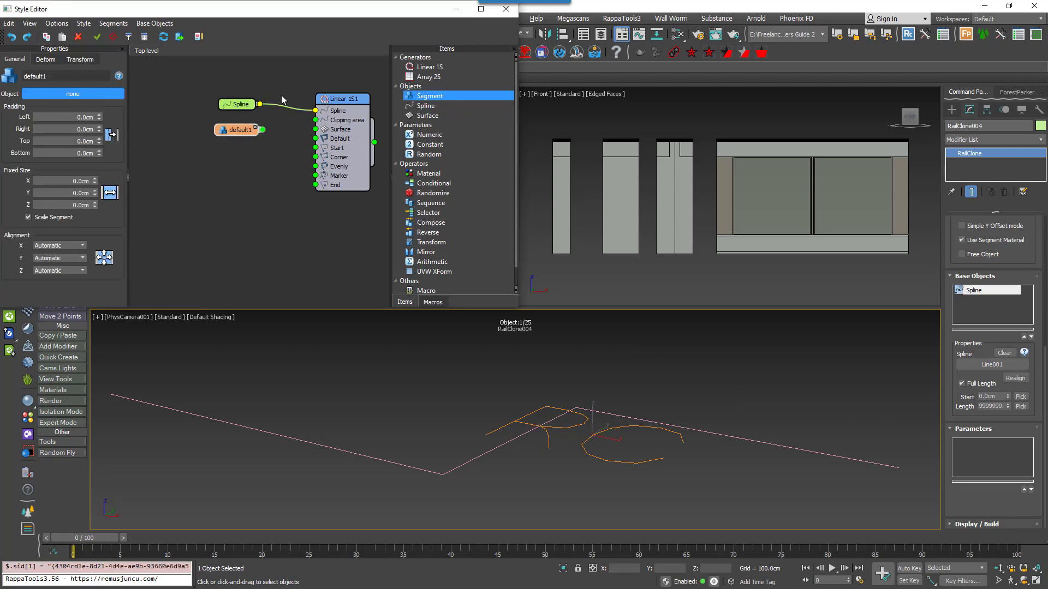
pyautogui.click(577, 299)
pyautogui.click(576, 298)
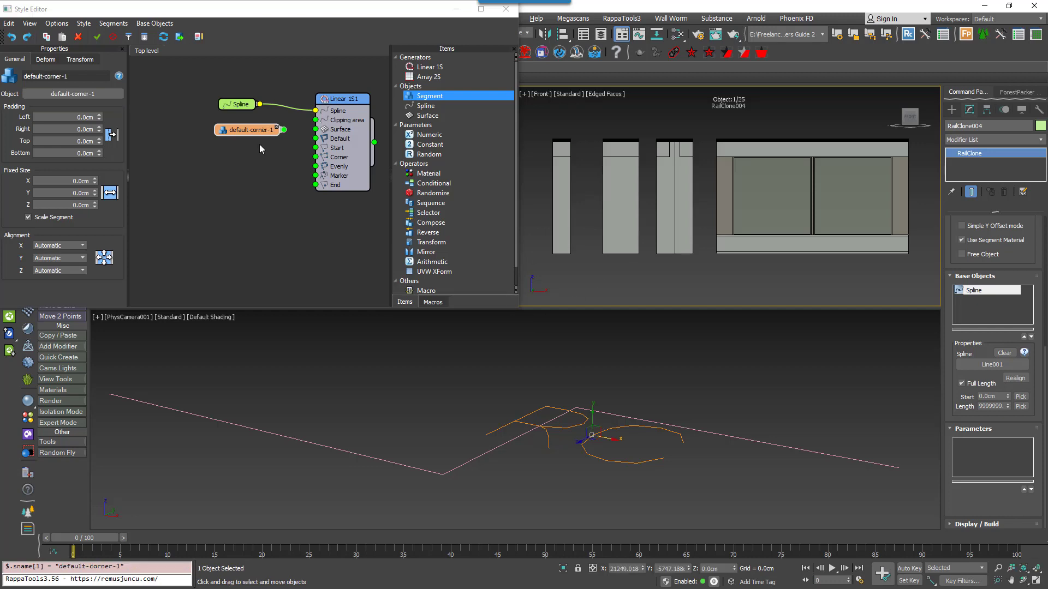
pyautogui.moveTo(284, 133); pyautogui.dragTo(287, 137)
pyautogui.moveTo(314, 151); pyautogui.dragTo(315, 184)
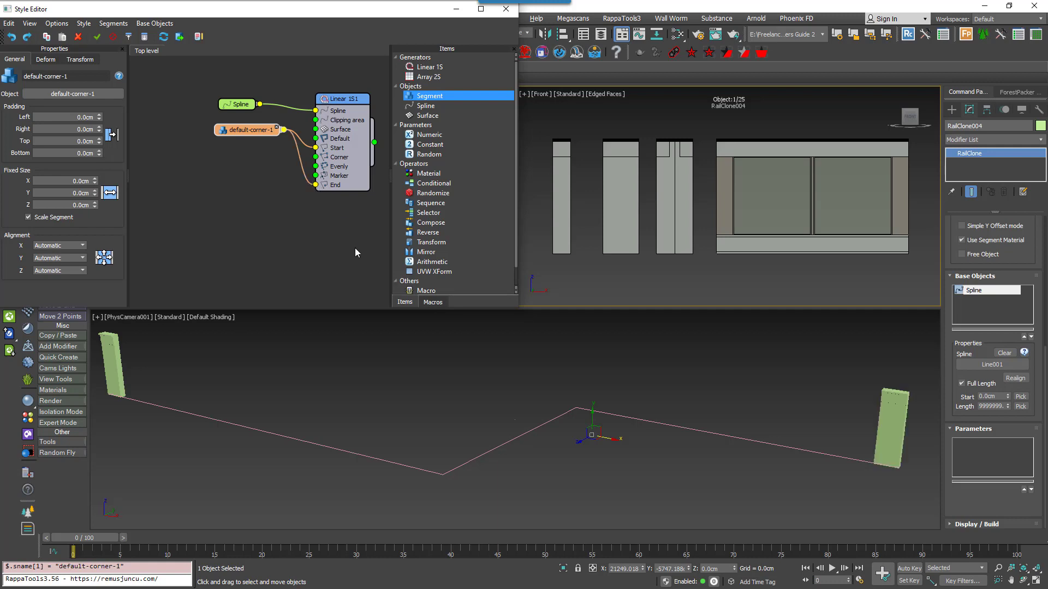
# Assign the Building Material to the new RailClone object and close the Slate Material Editor.
pyautogui.rightClick(349, 359)
pyautogui.press('m')
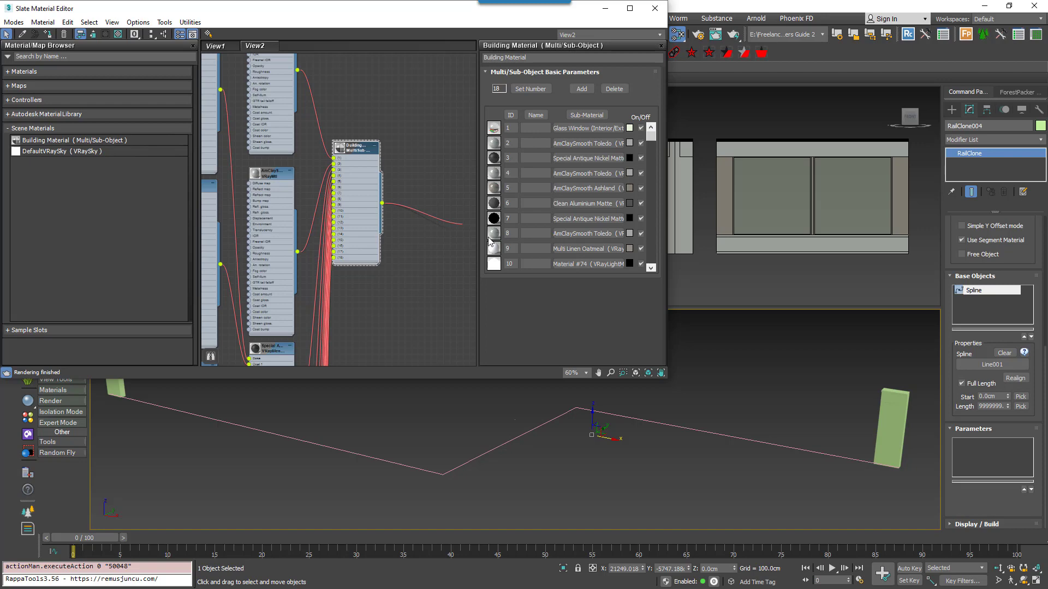
pyautogui.moveTo(489, 242); pyautogui.dragTo(890, 428)
pyautogui.click(654, 8)
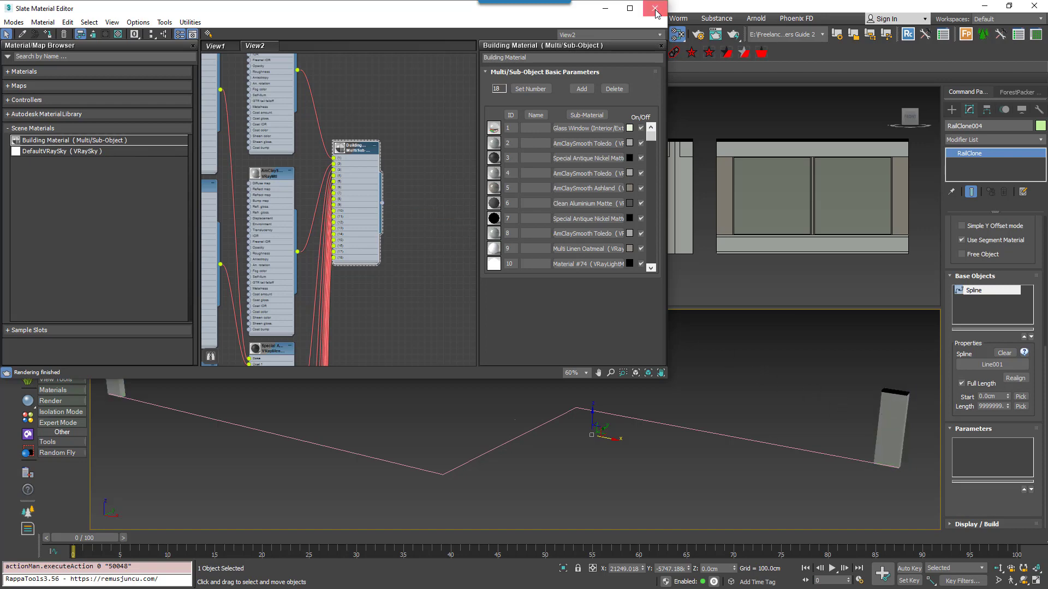
# Try Bottom and Top Z alignment on the default-corner-1 segment and return it to Automatic.
pyautogui.moveTo(245, 133); pyautogui.dragTo(226, 176)
pyautogui.moveTo(179, 442); pyautogui.dragTo(198, 437, button='middle')
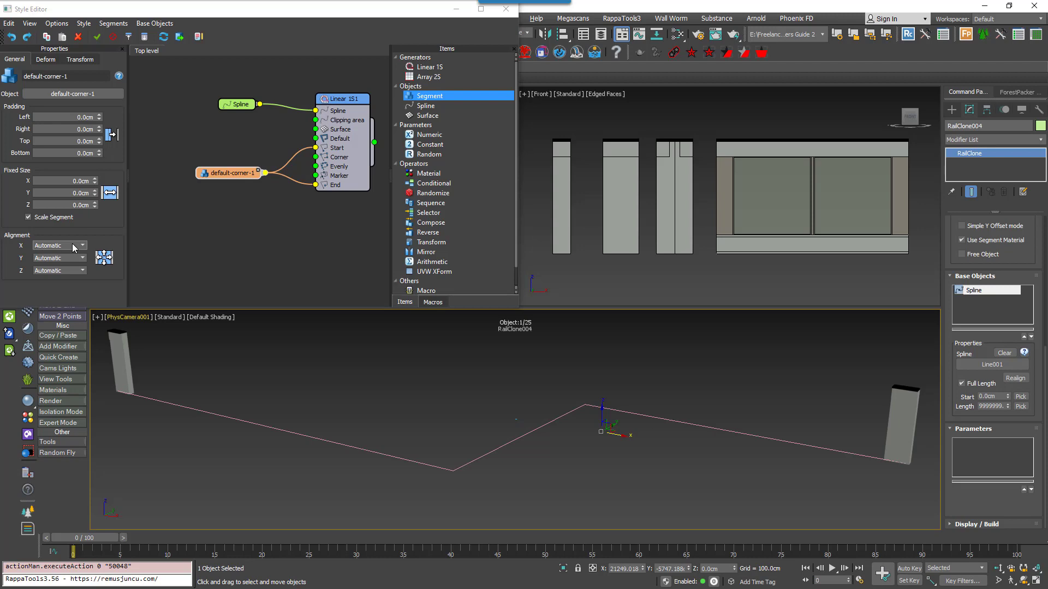
pyautogui.click(64, 270)
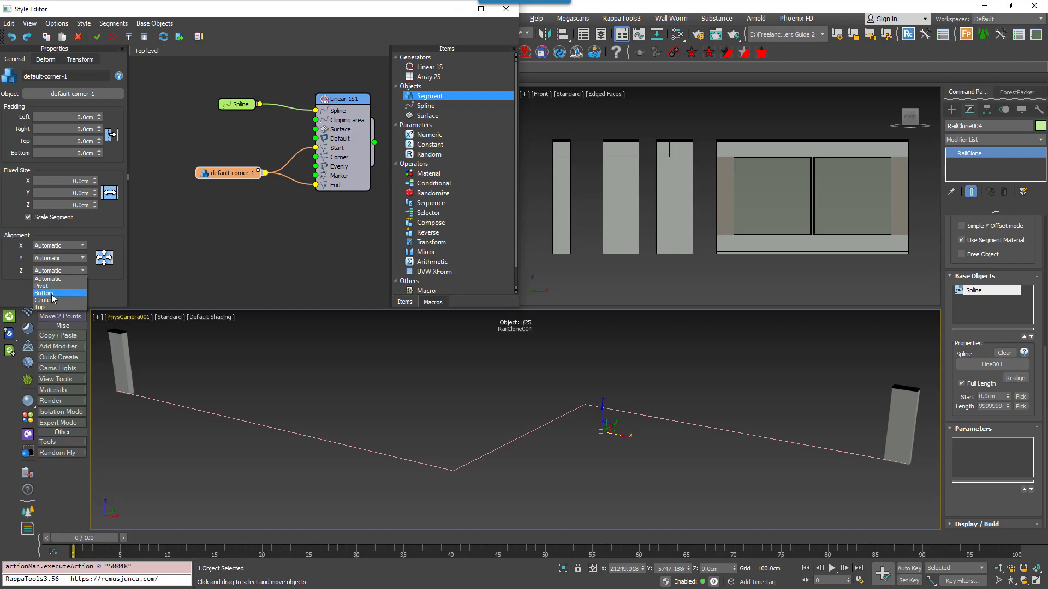
pyautogui.click(53, 293)
pyautogui.click(65, 271)
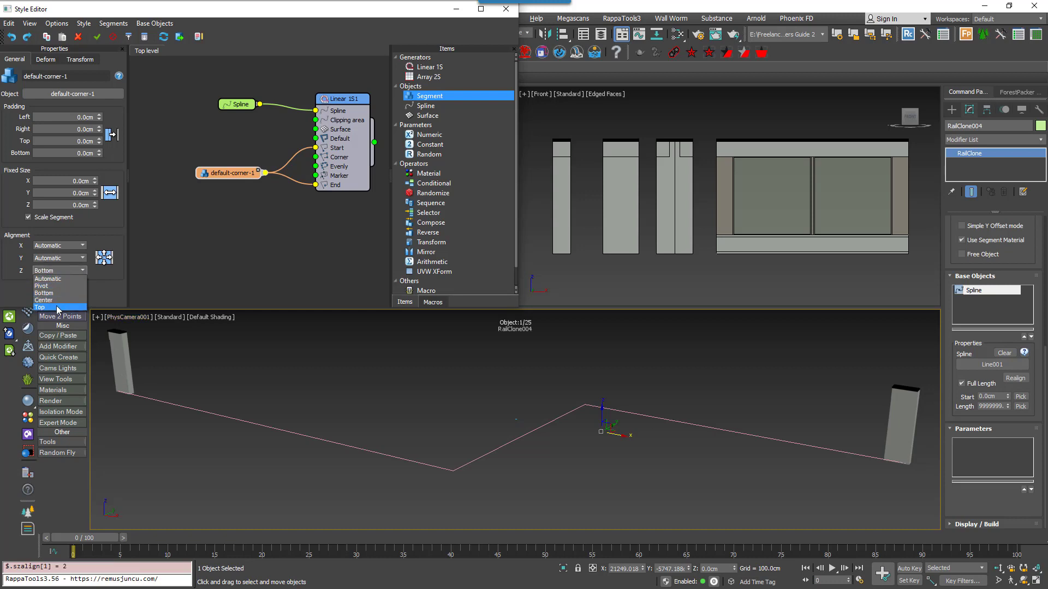
pyautogui.click(59, 311)
pyautogui.click(61, 270)
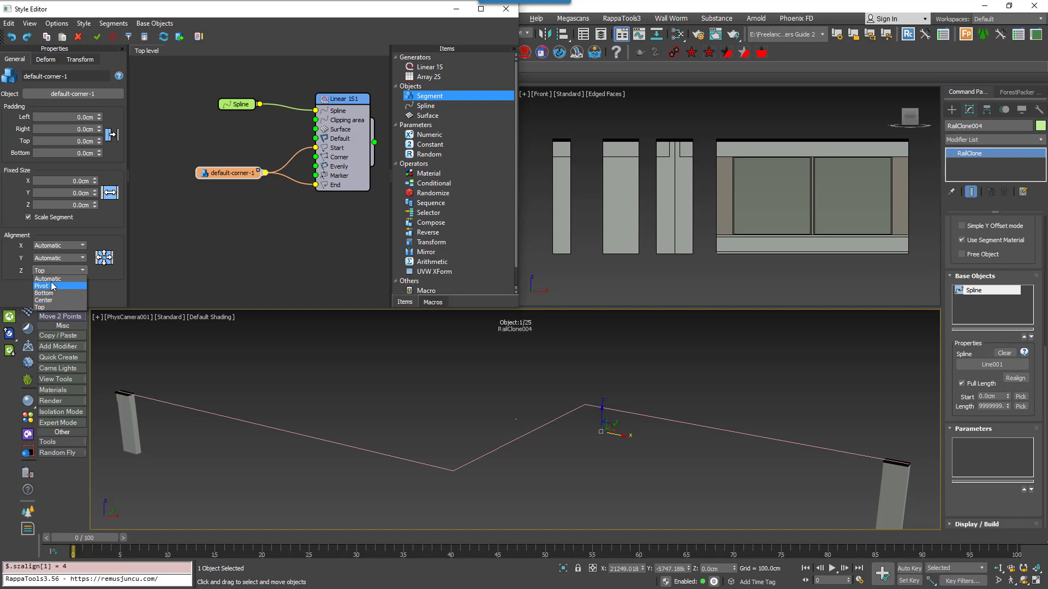
pyautogui.click(50, 279)
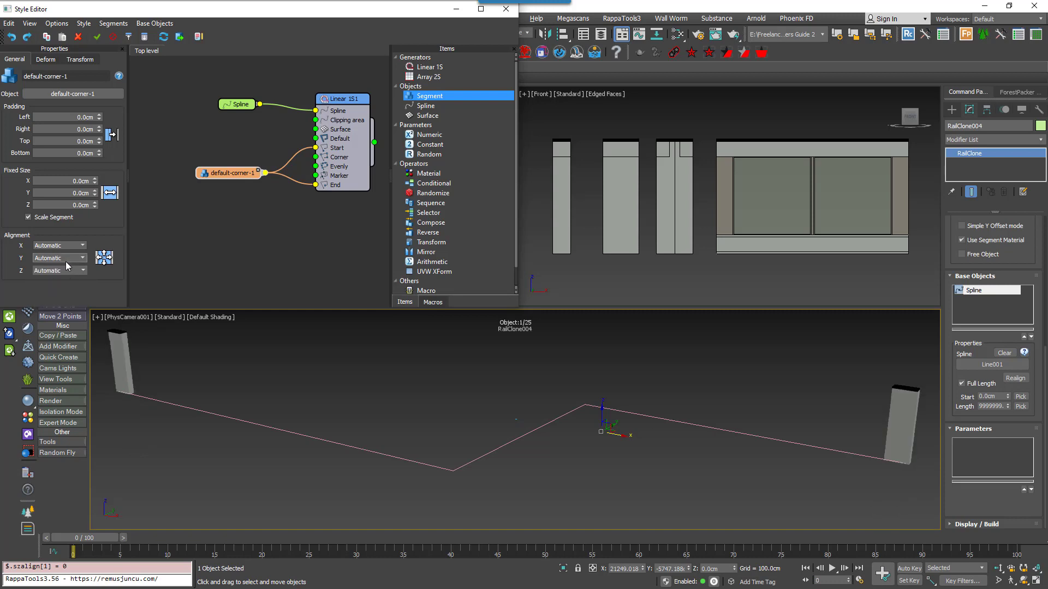
# Set the default-corner-1 segment's Y and Z alignment to Pivot.
pyautogui.click(65, 259)
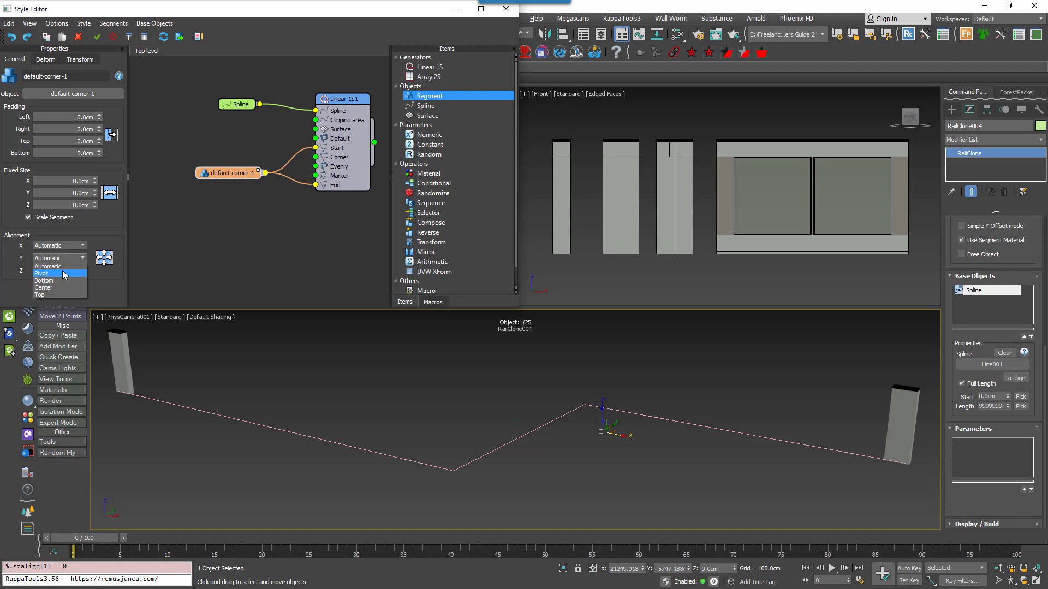
pyautogui.click(62, 266)
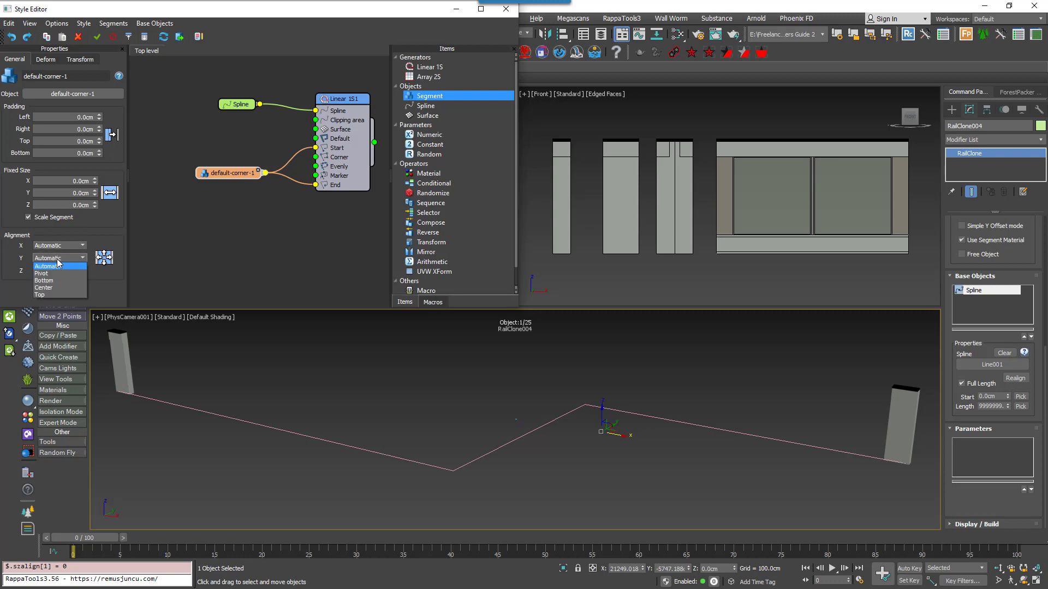
pyautogui.click(49, 273)
pyautogui.click(70, 270)
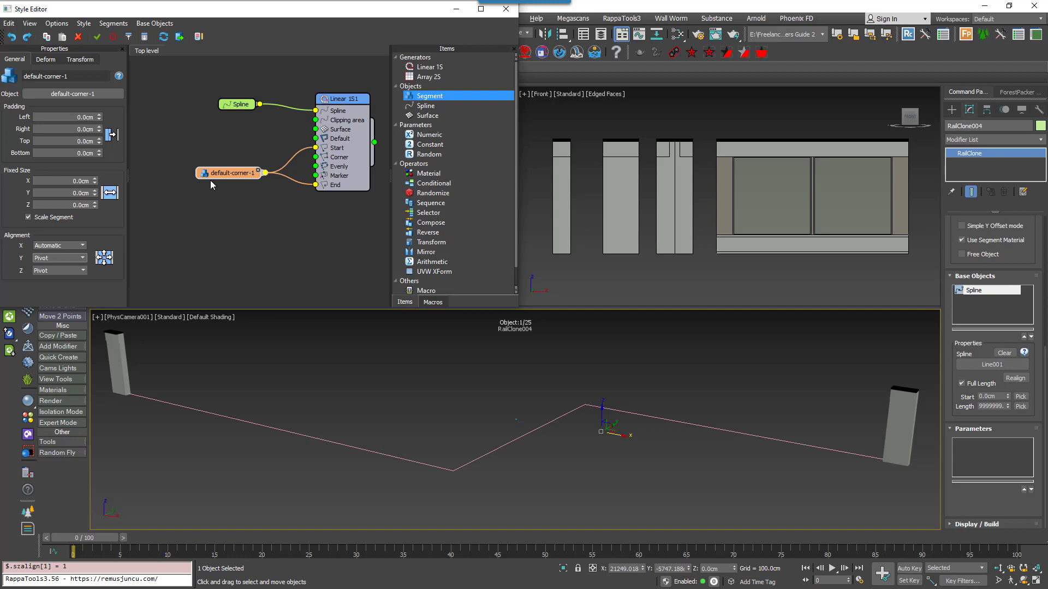
# Duplicate the default-corner-1 segment node and place the copy below the original.
pyautogui.moveTo(211, 176); pyautogui.dragTo(202, 162)
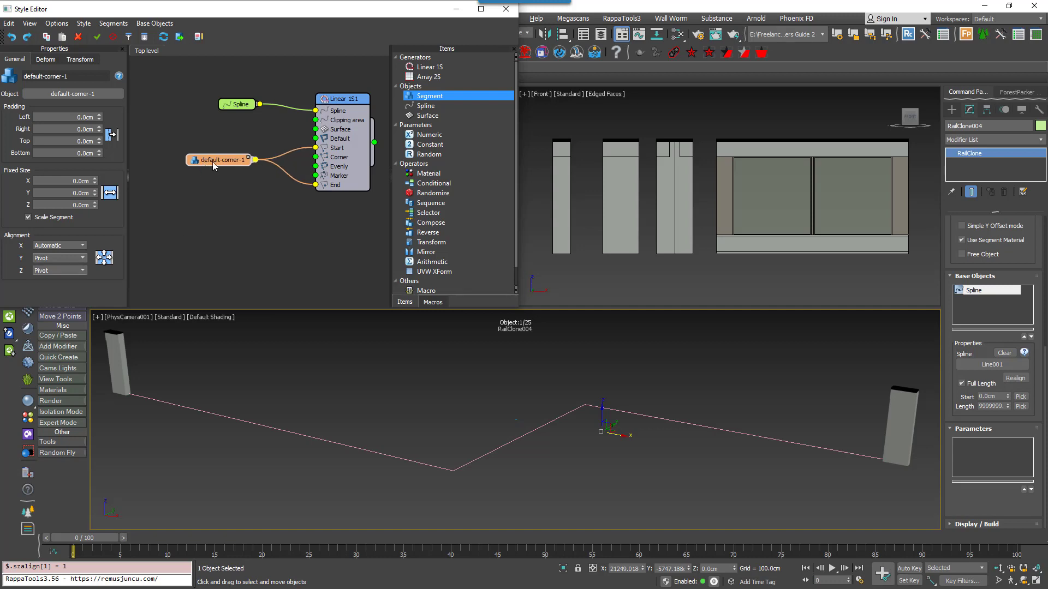
pyautogui.rightClick(211, 161)
pyautogui.click(227, 221)
pyautogui.rightClick(179, 200)
pyautogui.click(215, 272)
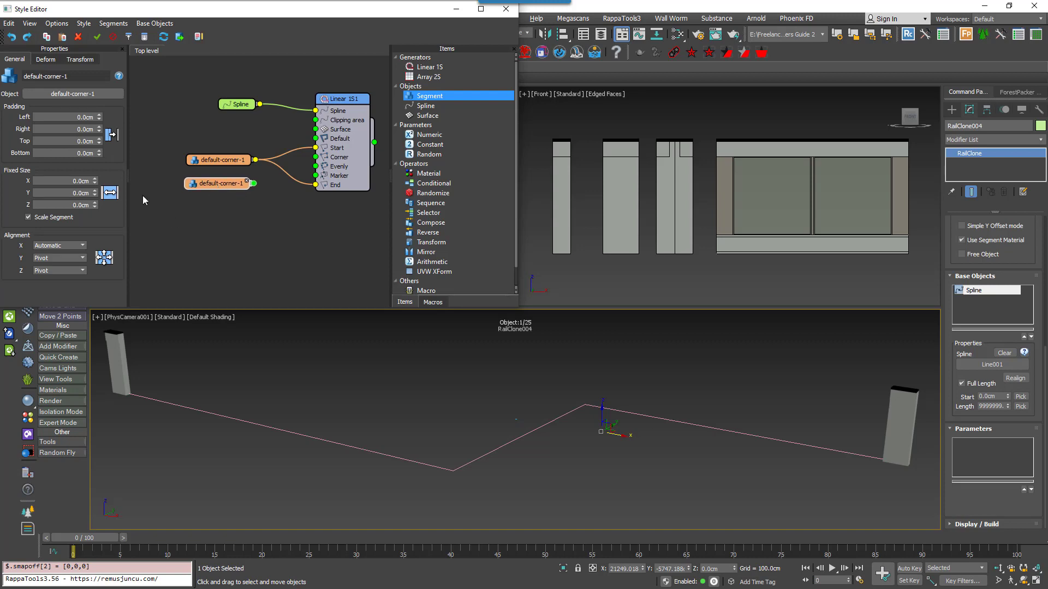
# Replace the copied segment's object with default-facade-1, wire it to the generator's Default input and place it above the corner node.
pyautogui.click(89, 94)
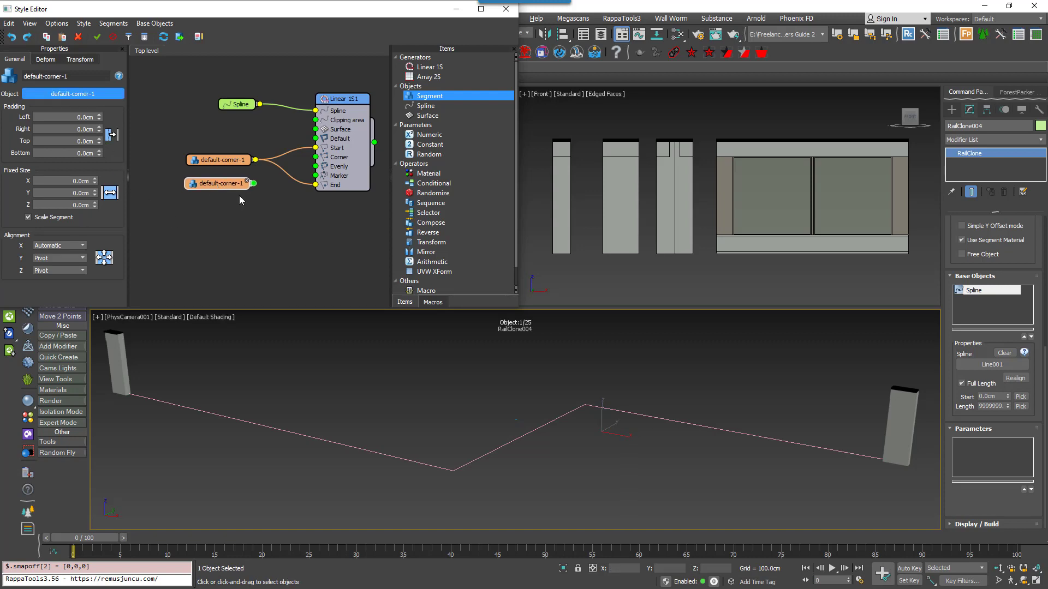
pyautogui.click(746, 204)
pyautogui.moveTo(255, 183); pyautogui.dragTo(316, 141)
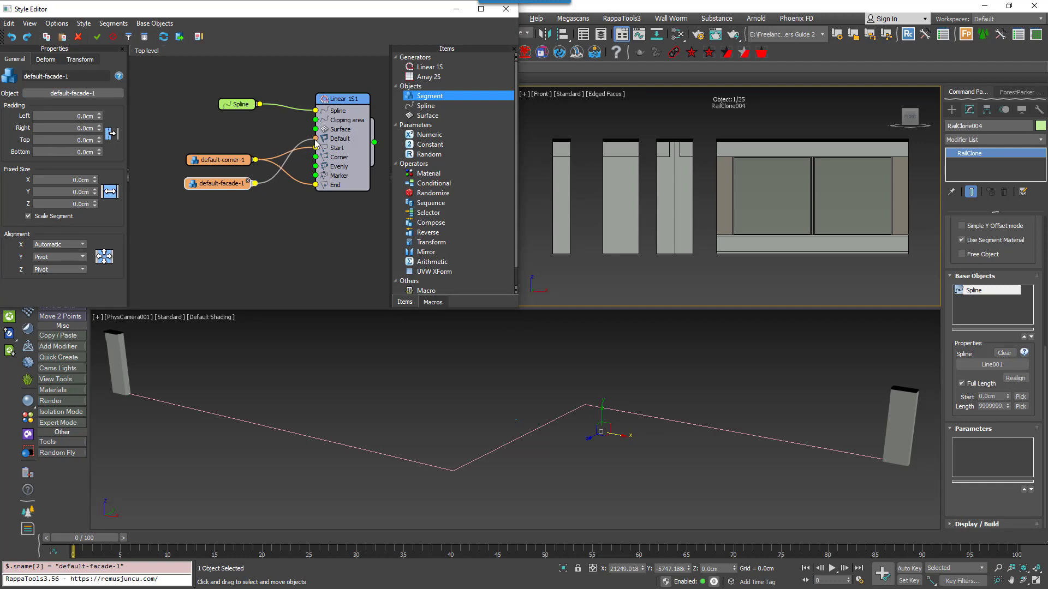
pyautogui.moveTo(236, 186); pyautogui.dragTo(235, 145)
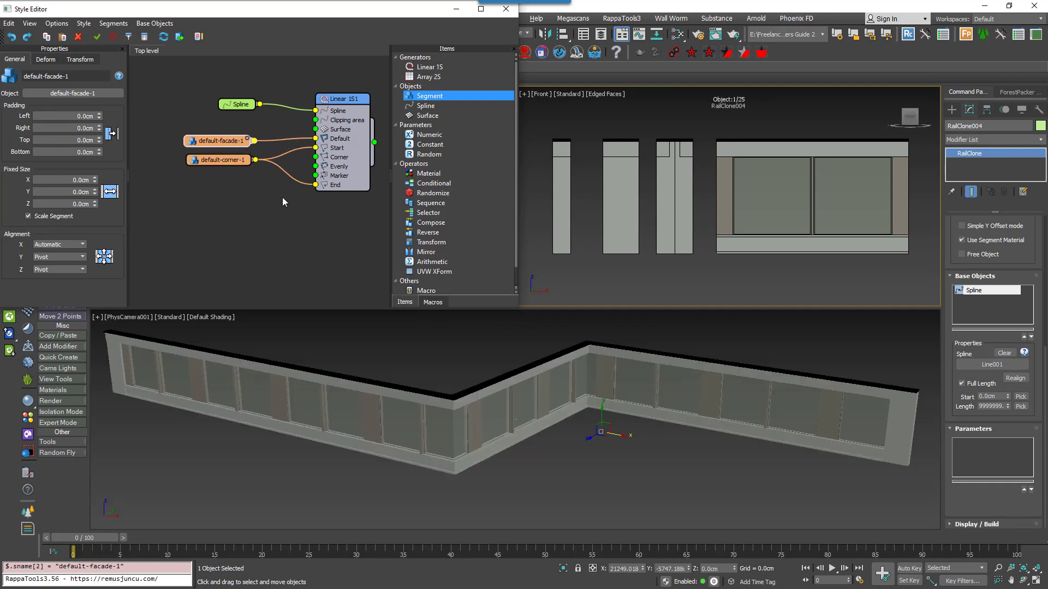
# Turn on edged faces in the PhysCamera001 viewport.
pyautogui.click(810, 436)
pyautogui.press('F4')
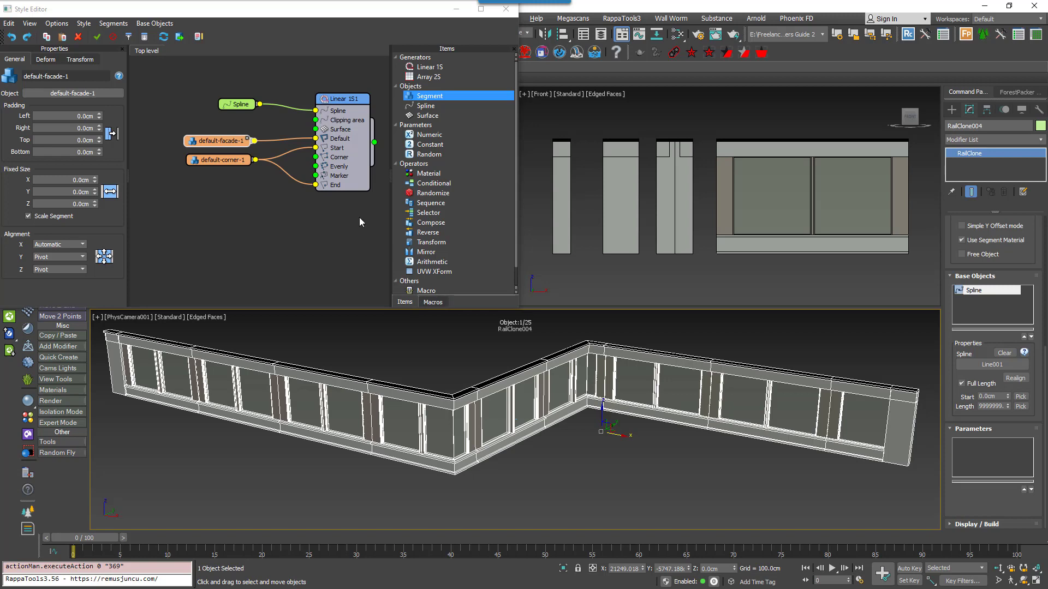
# Open the Linear 1S generator's rules and set the Default section's mode to Tile.
pyautogui.click(345, 101)
pyautogui.click(43, 61)
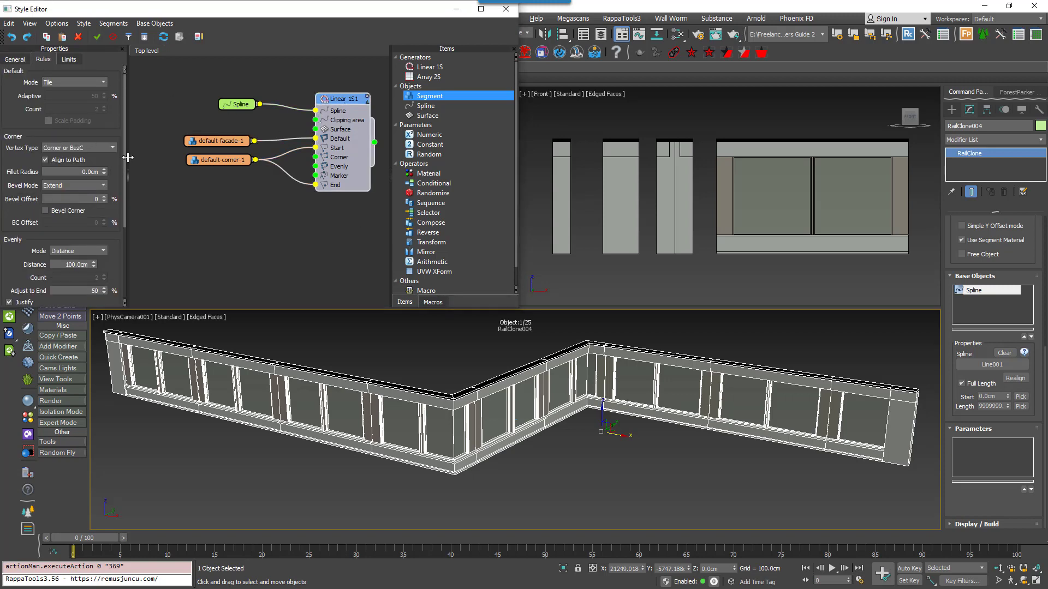
pyautogui.moveTo(126, 159)
pyautogui.mouseDown()
pyautogui.moveTo(120, 241)
pyautogui.moveTo(134, 179)
pyautogui.moveTo(90, 82)
pyautogui.mouseUp()
pyautogui.click(70, 82)
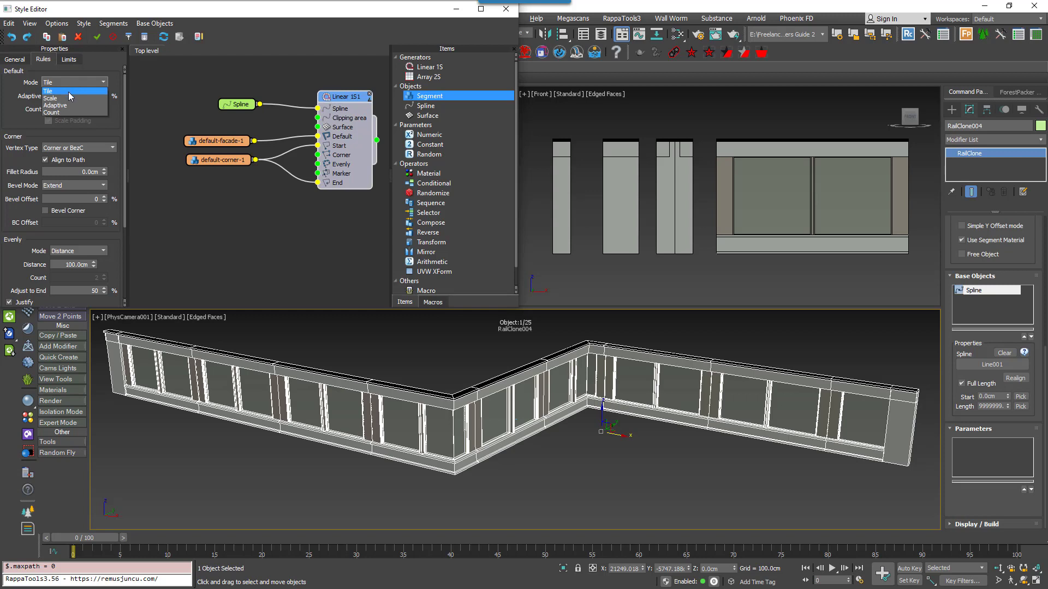
pyautogui.click(69, 92)
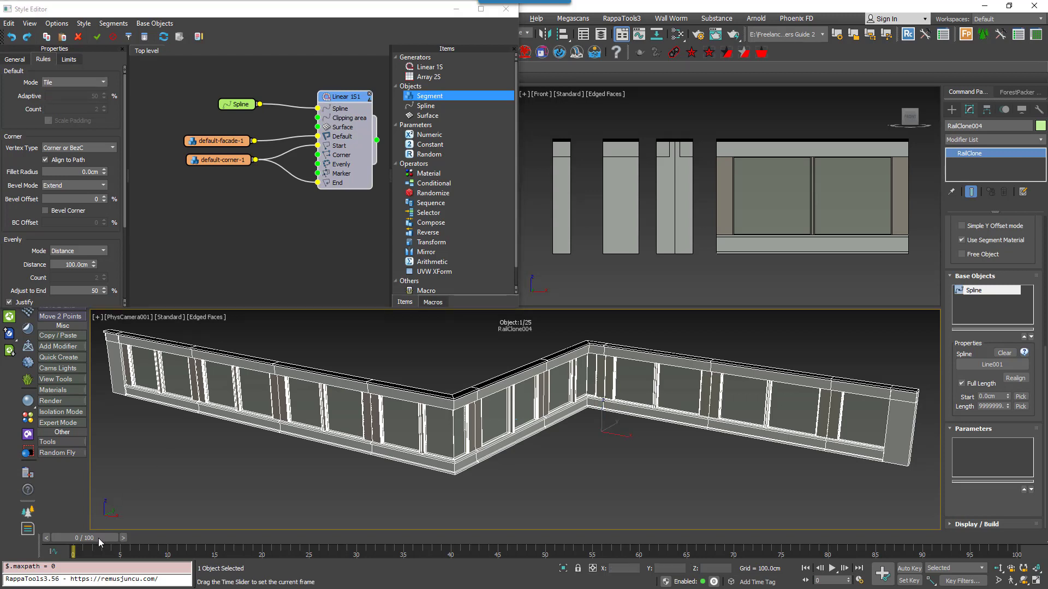
pyautogui.moveTo(98, 538); pyautogui.dragTo(53, 540)
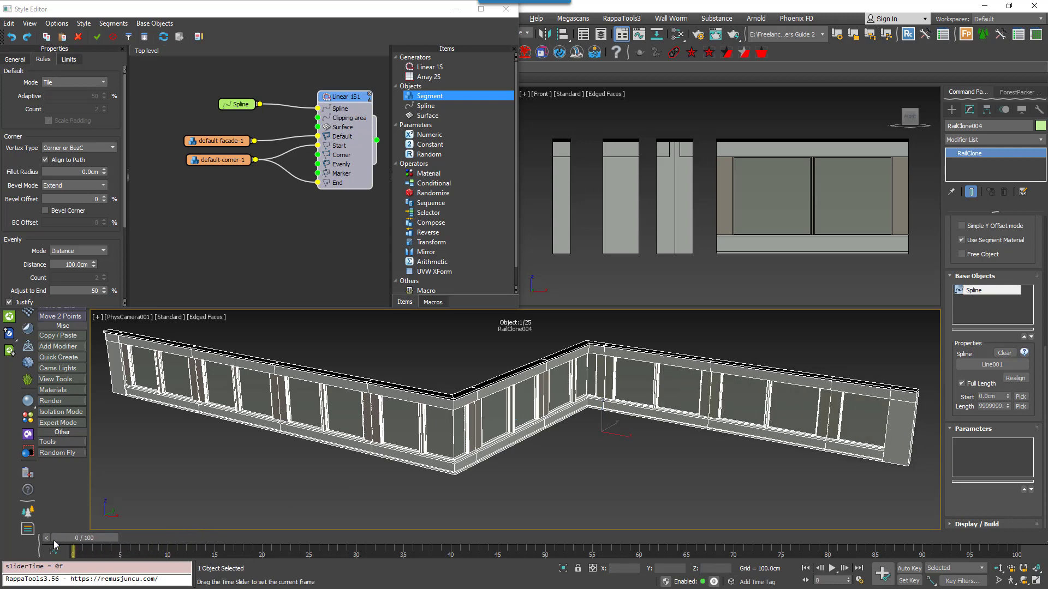
# Try the Scale mode for the generator's Default segments along the facade.
pyautogui.click(88, 83)
pyautogui.click(73, 98)
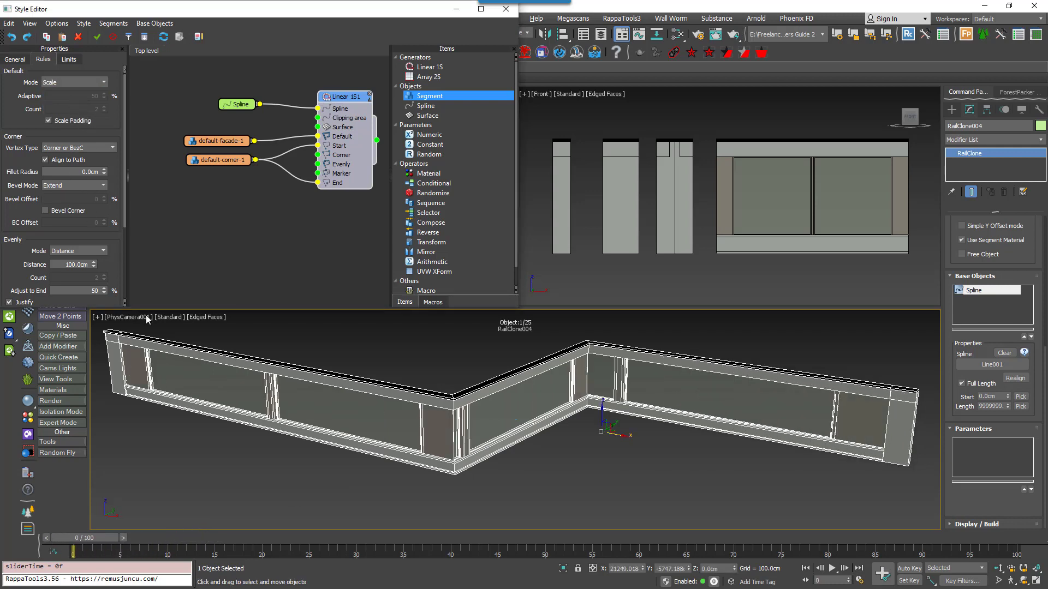
pyautogui.moveTo(90, 539); pyautogui.dragTo(40, 525)
# Try the Adaptive mode for the Default segments with the Adaptive value raised to 50.5 %.
pyautogui.click(70, 85)
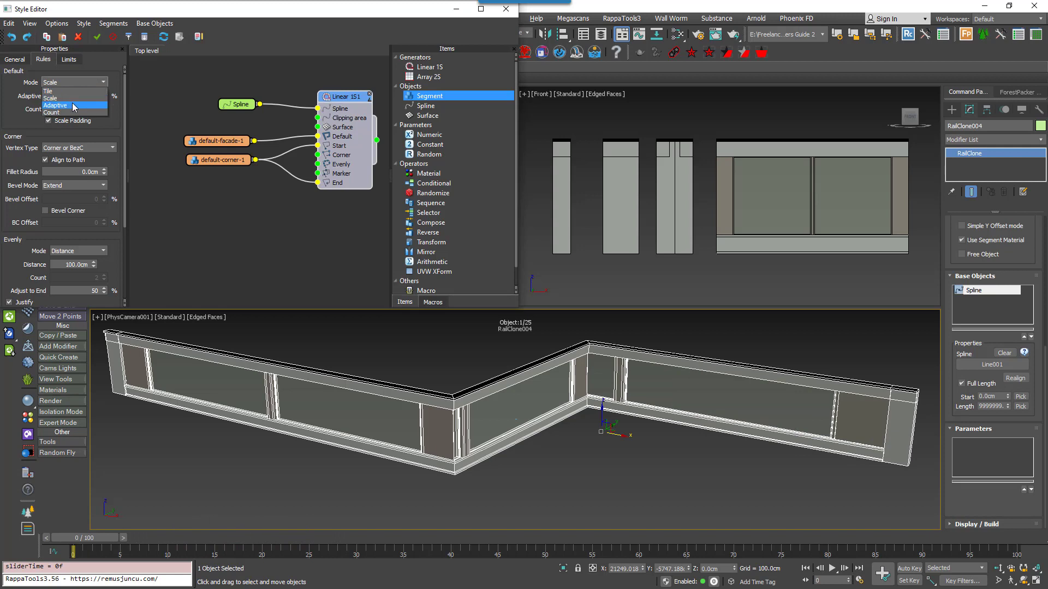
pyautogui.click(72, 103)
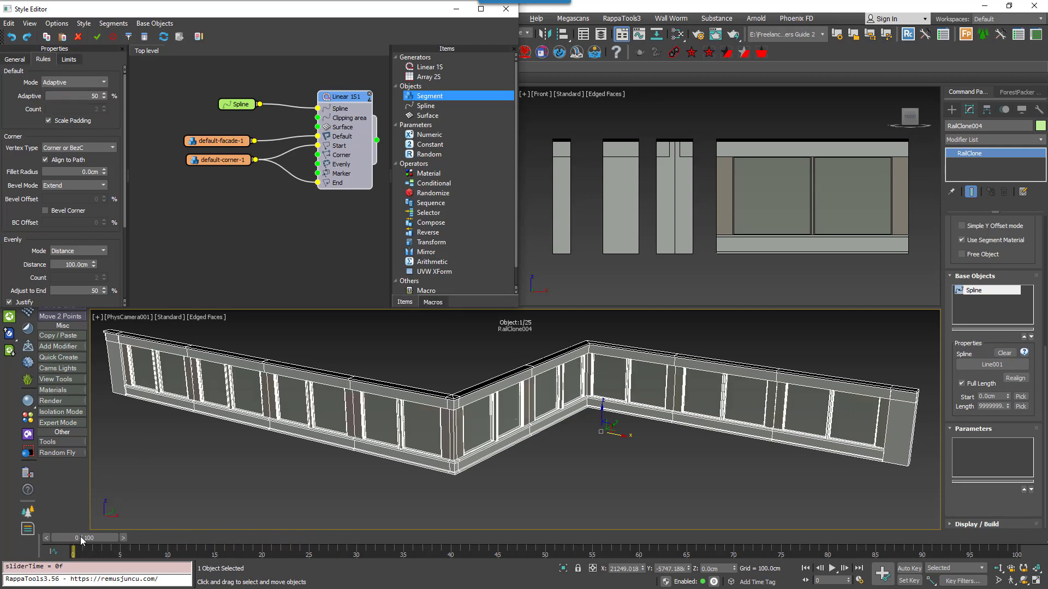
pyautogui.moveTo(80, 536)
pyautogui.mouseDown()
pyautogui.moveTo(177, 525)
pyautogui.moveTo(75, 528)
pyautogui.mouseUp()
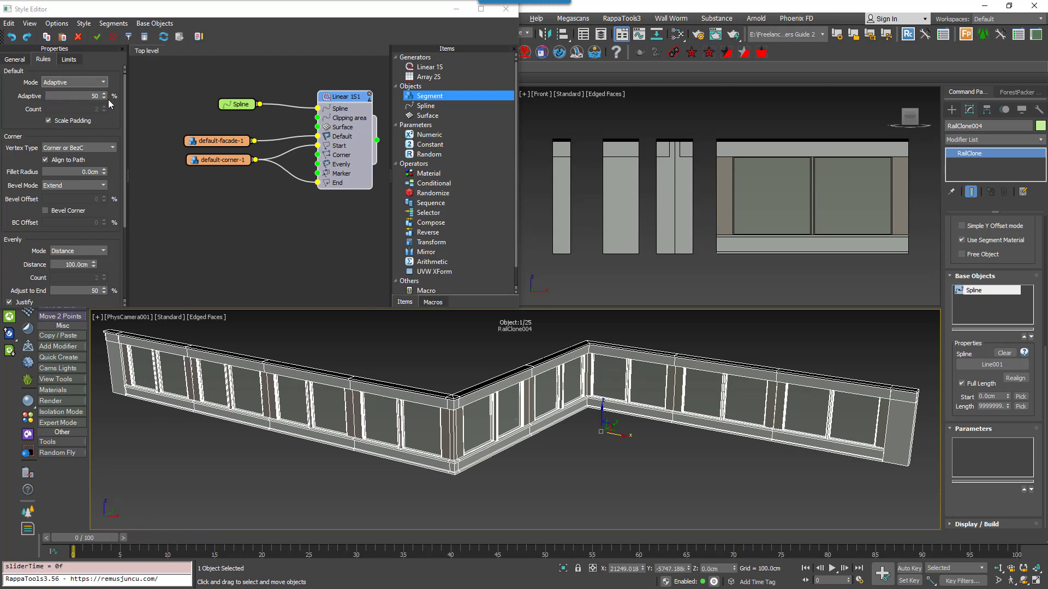
pyautogui.moveTo(105, 99)
pyautogui.mouseDown()
pyautogui.moveTo(133, 154)
pyautogui.moveTo(121, 46)
pyautogui.moveTo(142, 152)
pyautogui.moveTo(121, 46)
pyautogui.moveTo(128, 87)
pyautogui.moveTo(118, 96)
pyautogui.mouseUp()
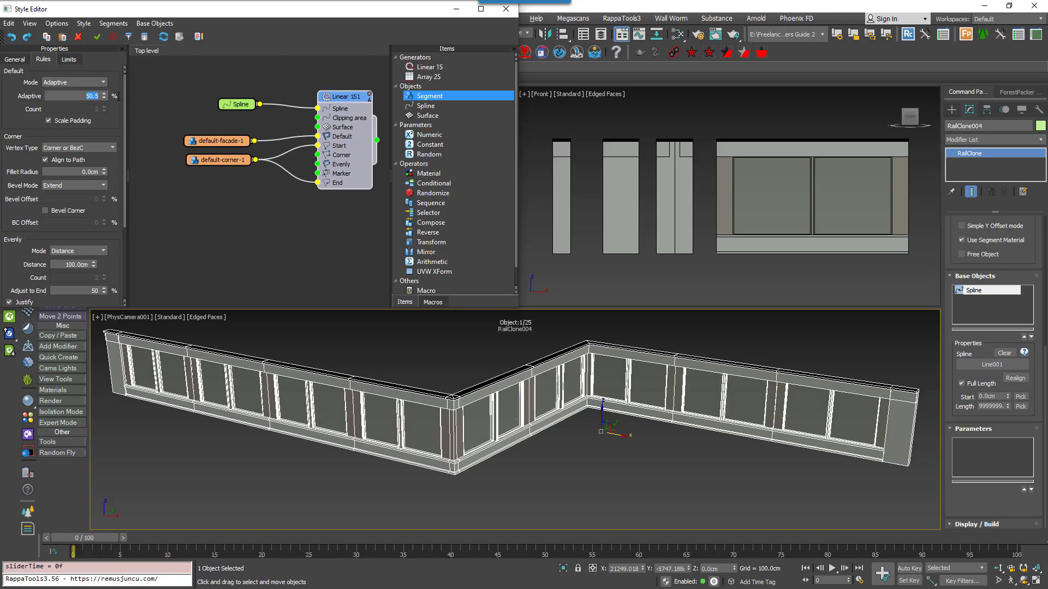
# Try the Count mode for the Default segments with counts of 3 and 4, and return the mode to Tile.
pyautogui.click(82, 82)
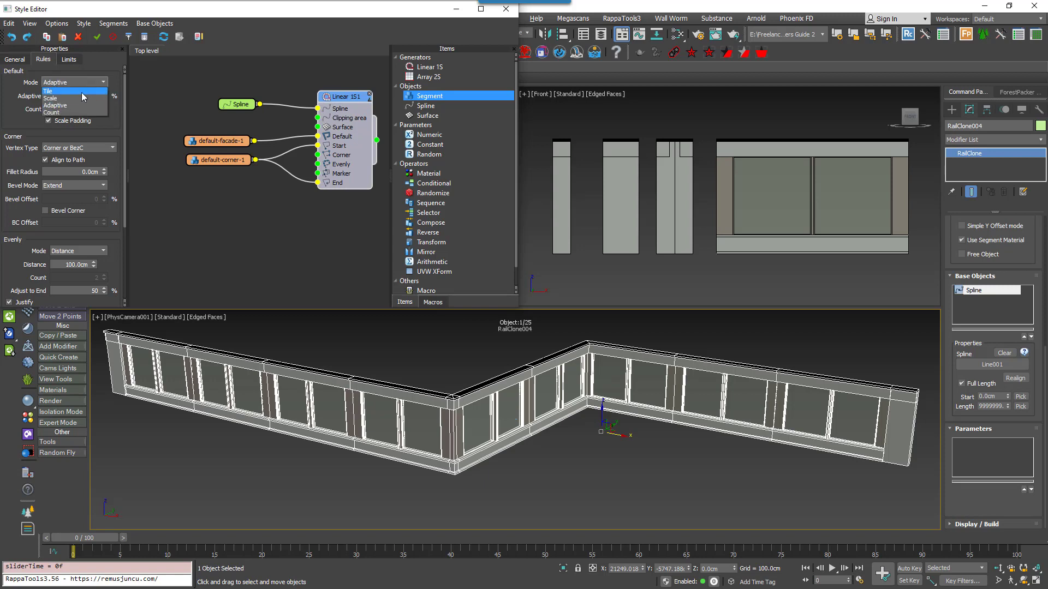
pyautogui.click(52, 112)
pyautogui.click(104, 107)
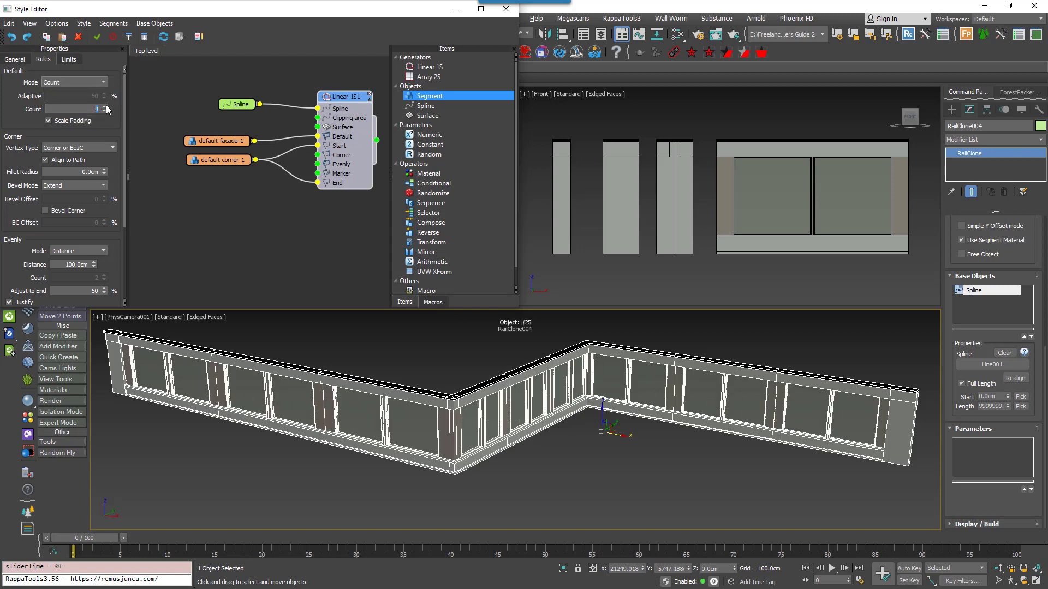
pyautogui.click(104, 107)
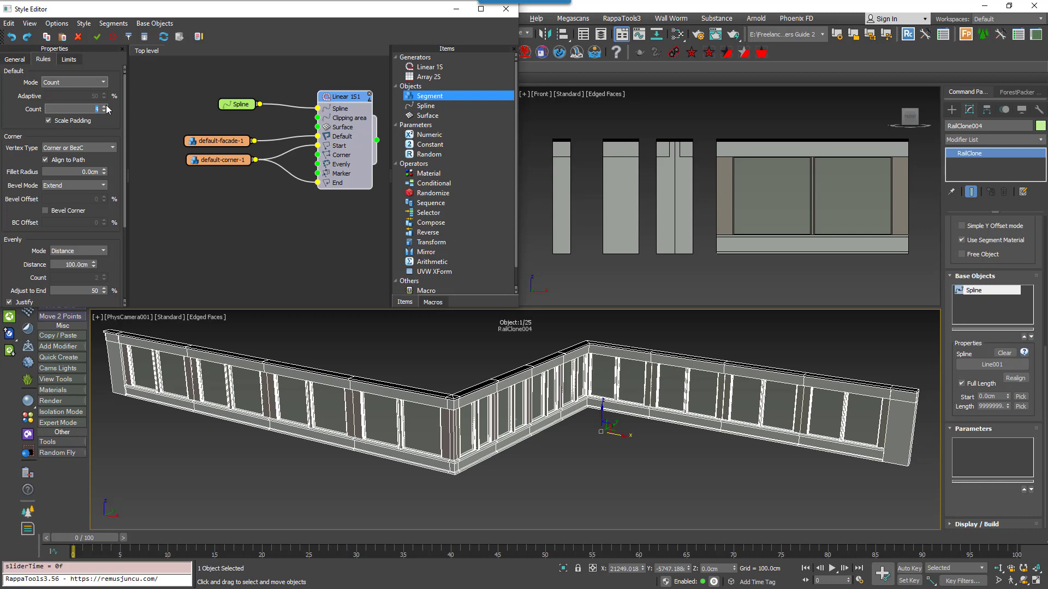
pyautogui.click(104, 112)
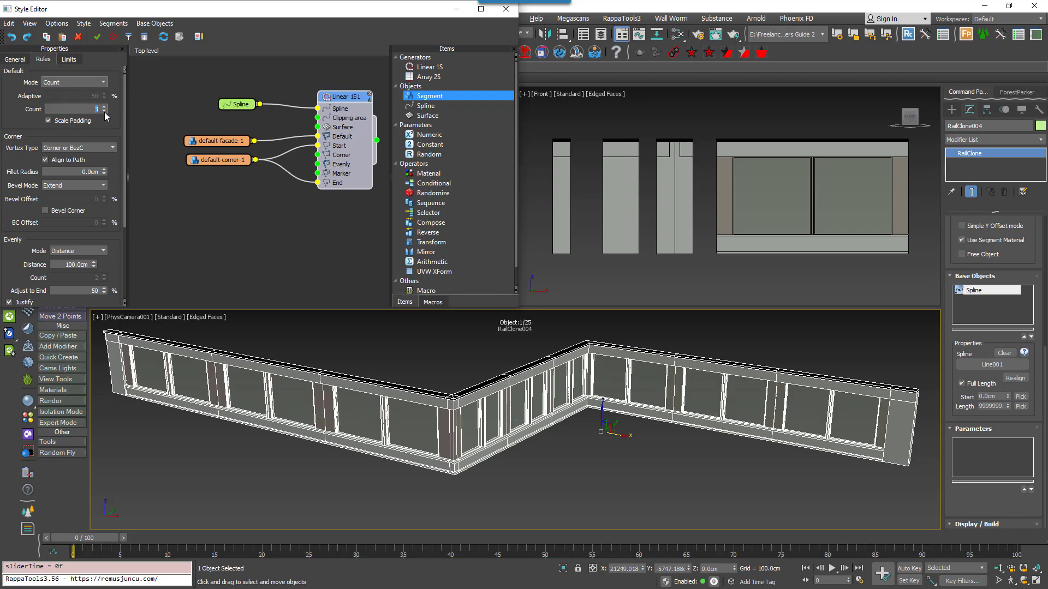
pyautogui.click(89, 83)
pyautogui.click(51, 91)
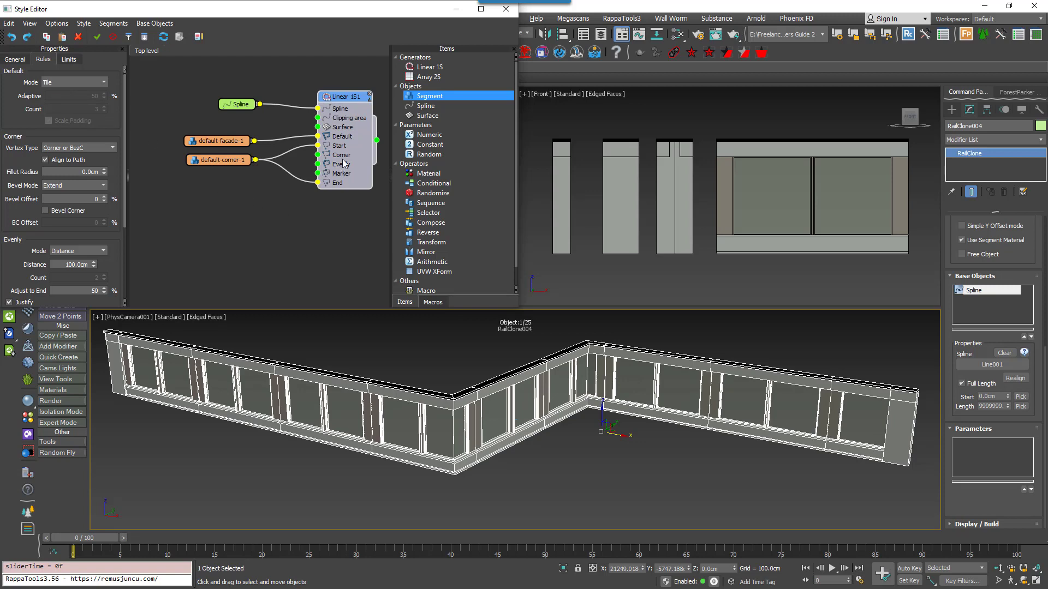
# Switch the camera viewport to Perspective and frame the facade's outer corner from above.
pyautogui.click(509, 420)
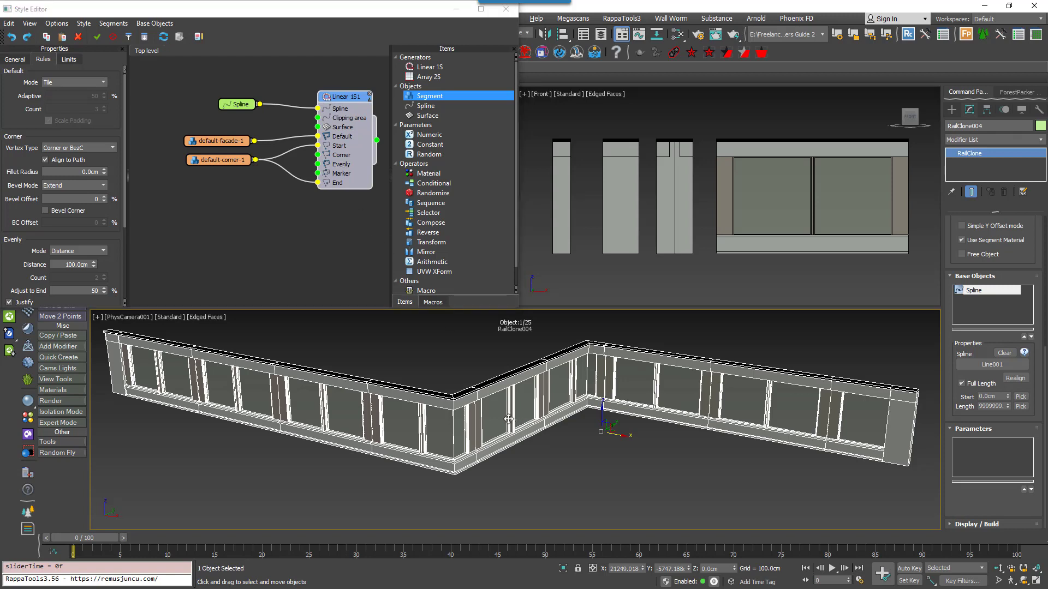
pyautogui.press('p')
pyautogui.keyDown('alt'); pyautogui.moveTo(516, 396); pyautogui.dragTo(508, 421, button='middle'); pyautogui.keyUp('alt')
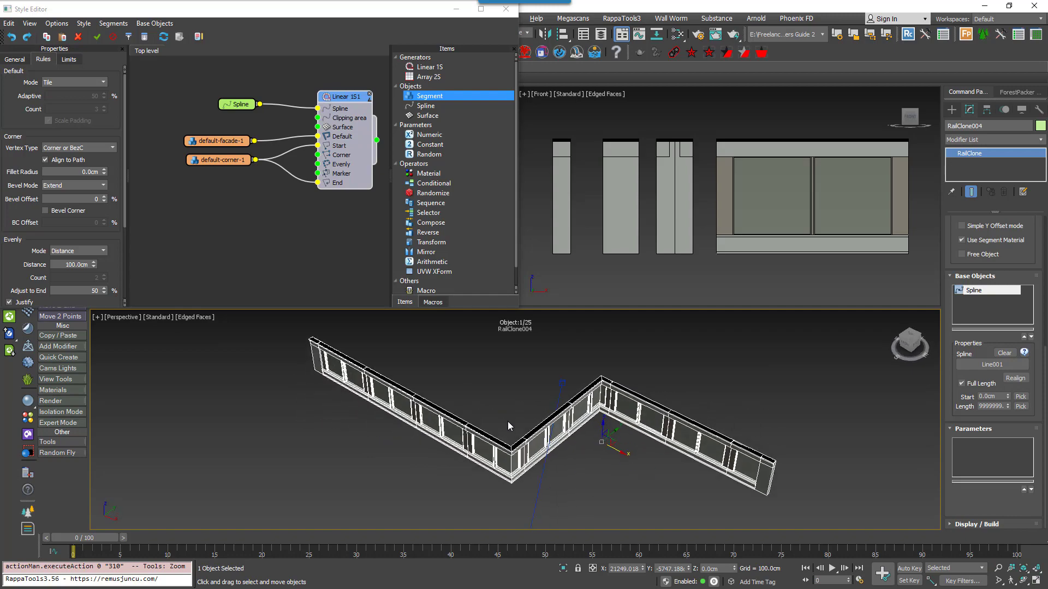
pyautogui.scroll(5, 507, 421)
pyautogui.moveTo(509, 465); pyautogui.dragTo(510, 439, button='middle')
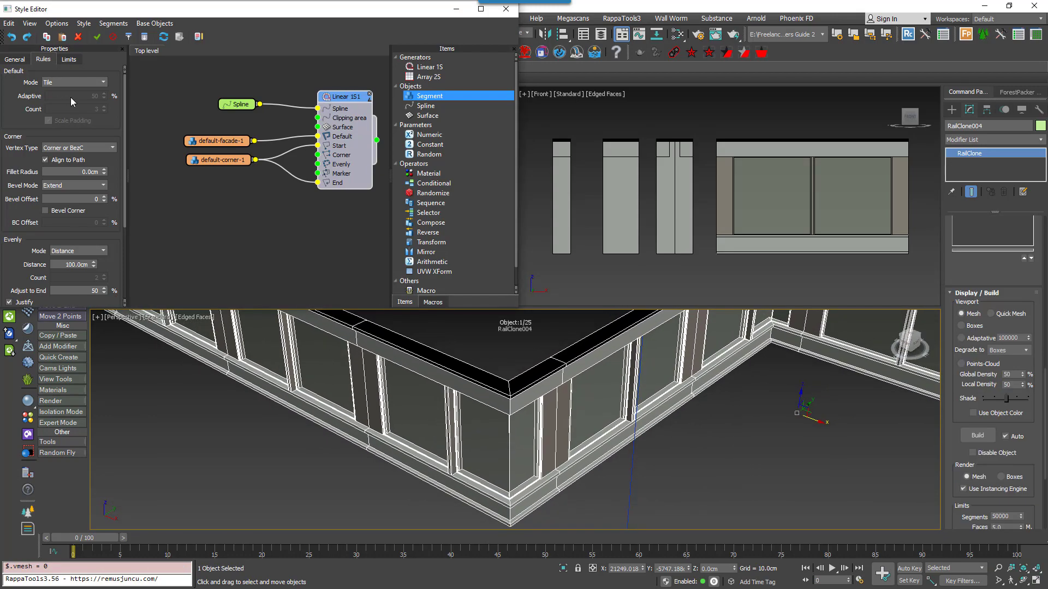
# Keep the corner vertex type at Corner or BezC, try a fillet radius of 1243.5 cm and reset the radius to 0.
pyautogui.click(84, 148)
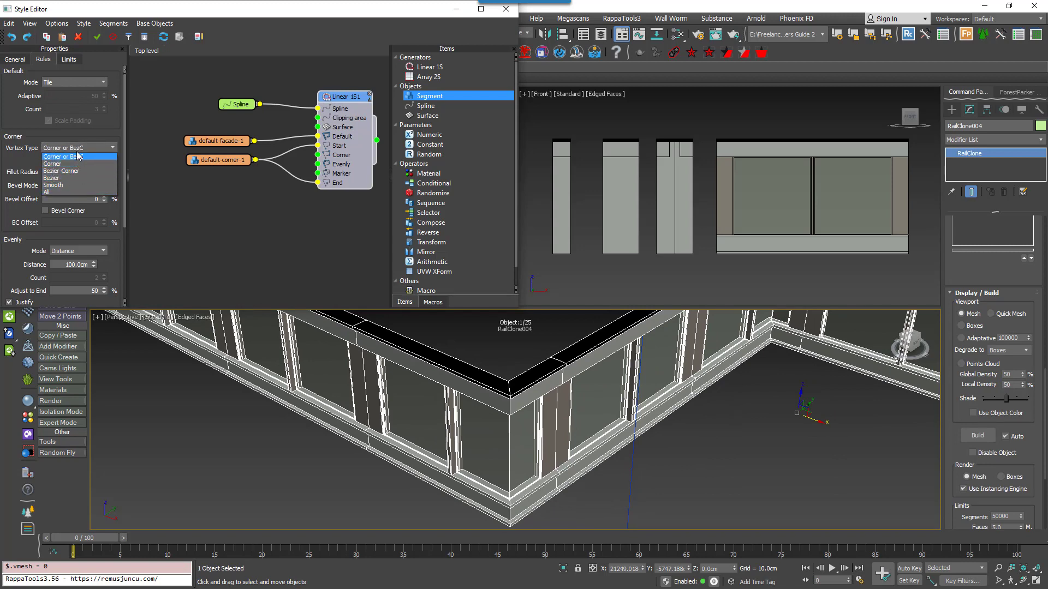
pyautogui.click(68, 158)
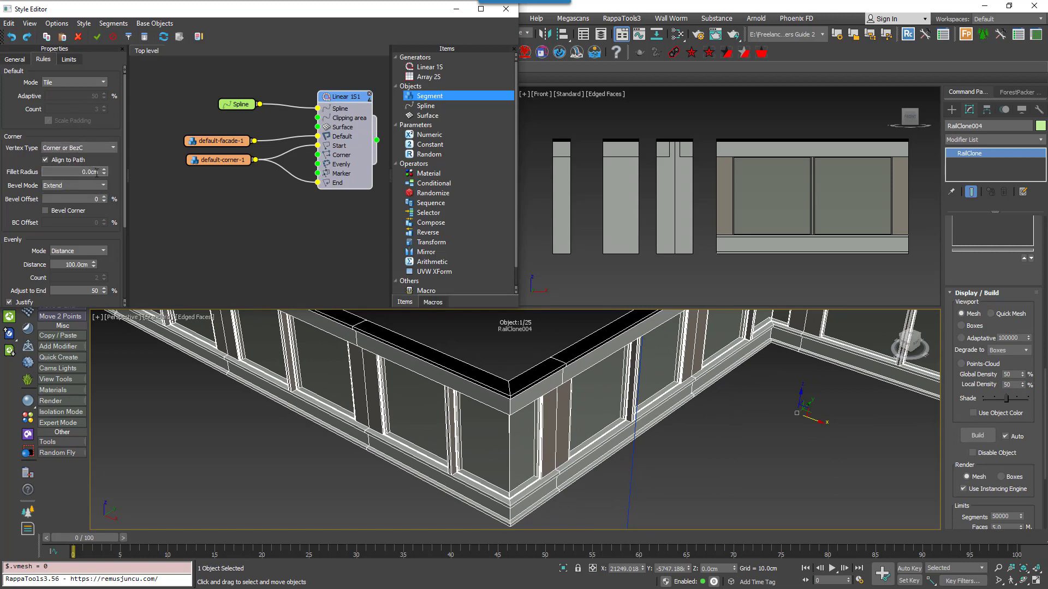
pyautogui.doubleClick(87, 172)
pyautogui.write('50')
pyautogui.press('Return')
pyautogui.moveTo(104, 171); pyautogui.dragTo(150, 254)
pyautogui.moveTo(157, 246); pyautogui.dragTo(159, 570)
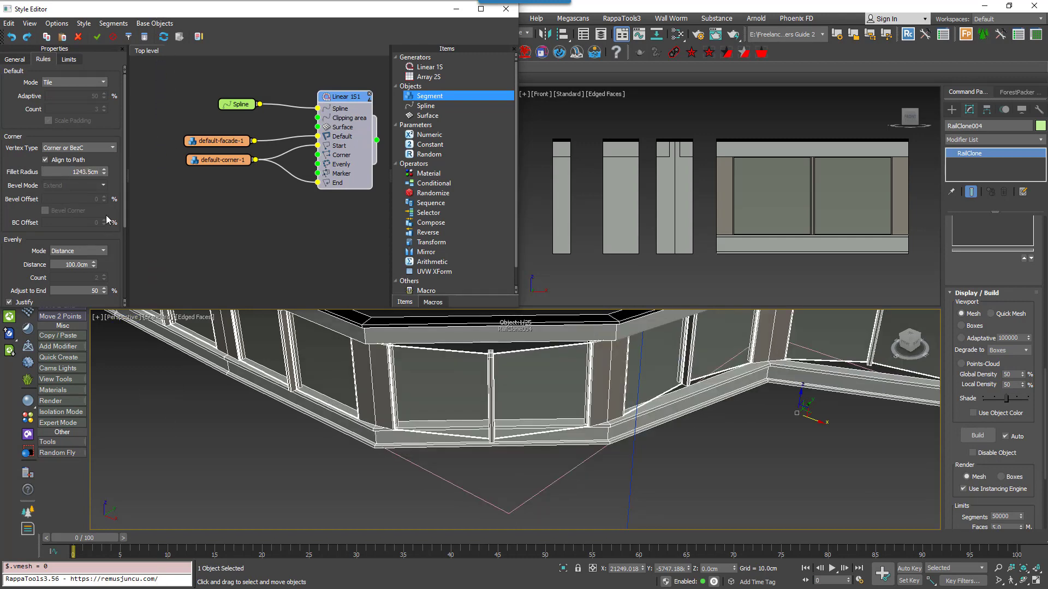
pyautogui.rightClick(103, 172)
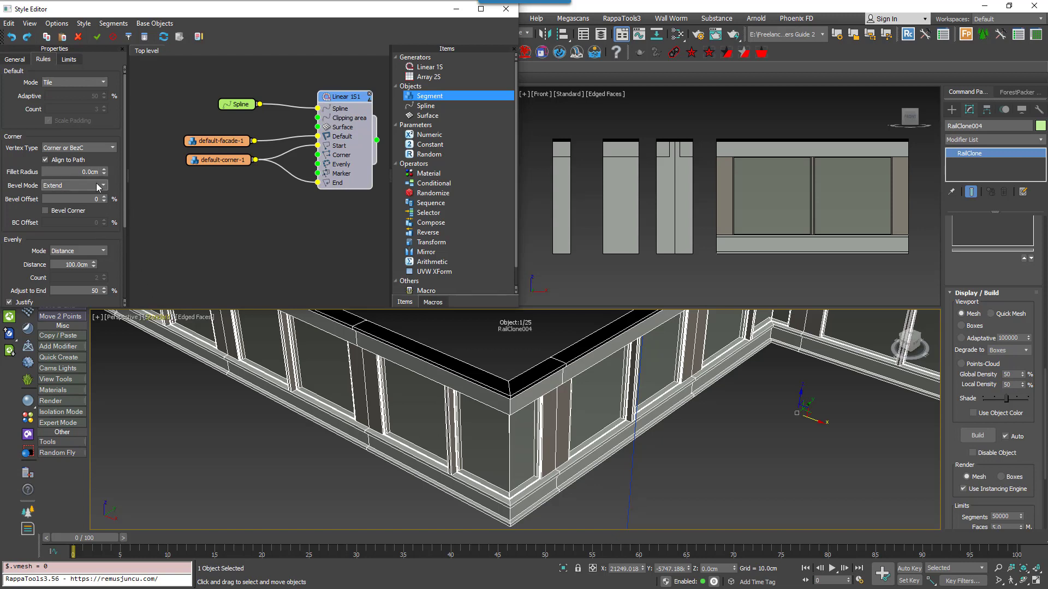
# Set the corner bevel mode to None and try wiring the default-corner-1 segment to the generator's Corner input.
pyautogui.click(99, 186)
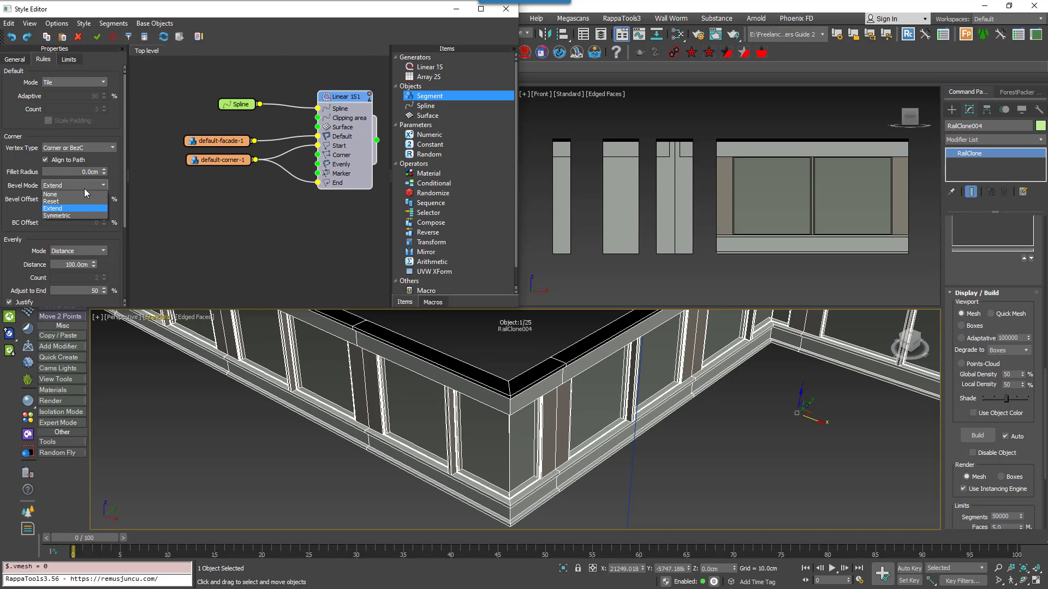
pyautogui.click(80, 193)
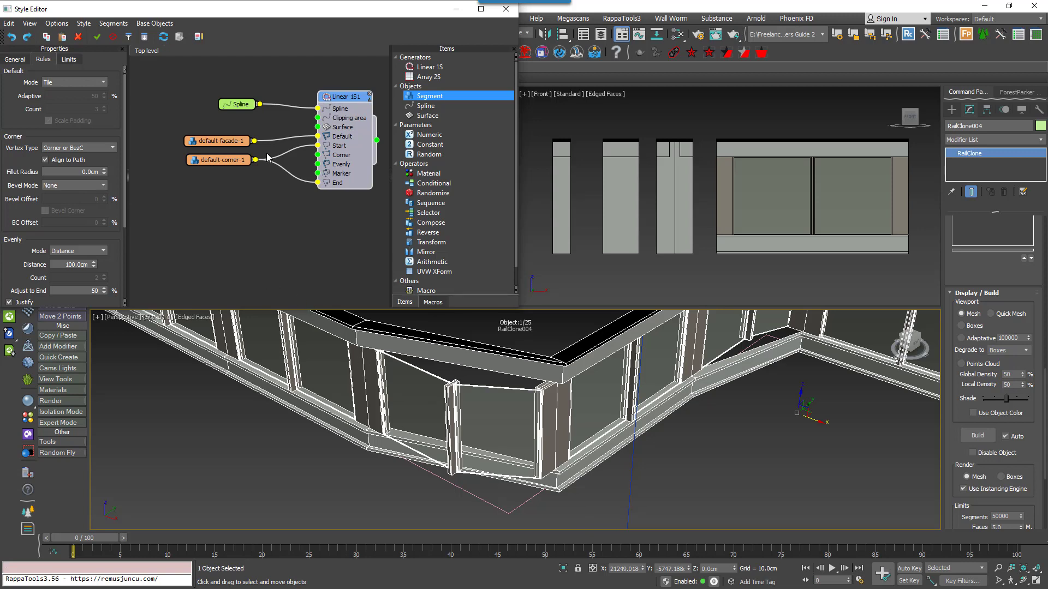
pyautogui.moveTo(255, 160); pyautogui.dragTo(319, 156)
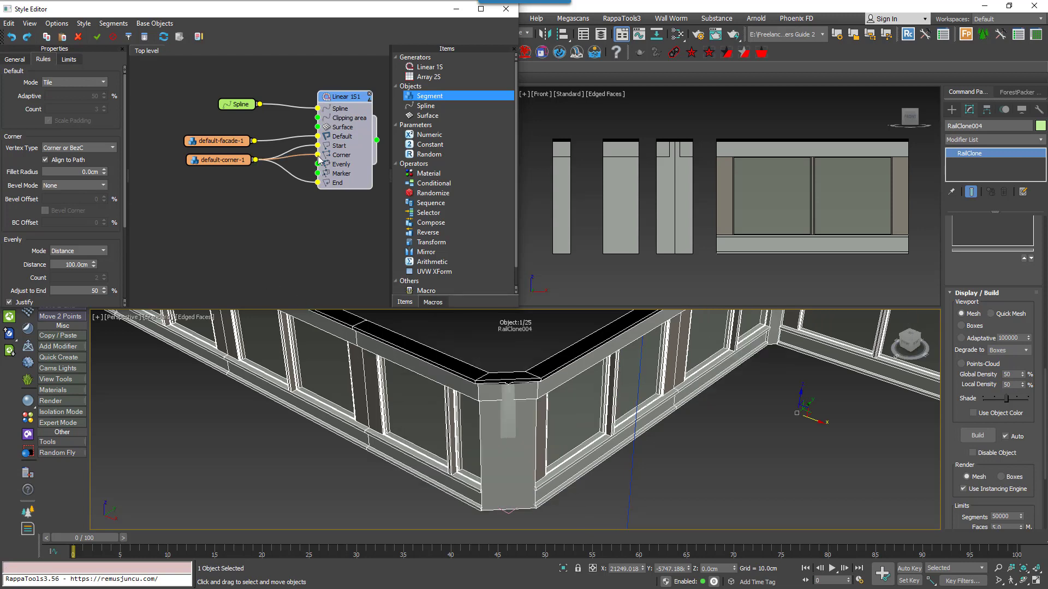
# Try the Reset and Extend bevel modes on the facade corner.
pyautogui.click(69, 186)
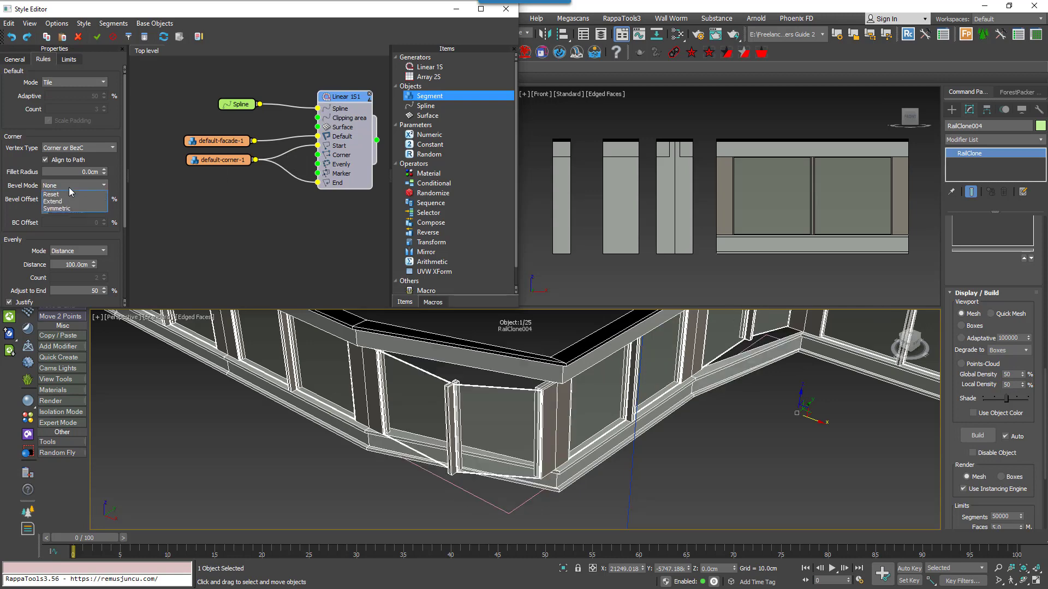
pyautogui.click(65, 195)
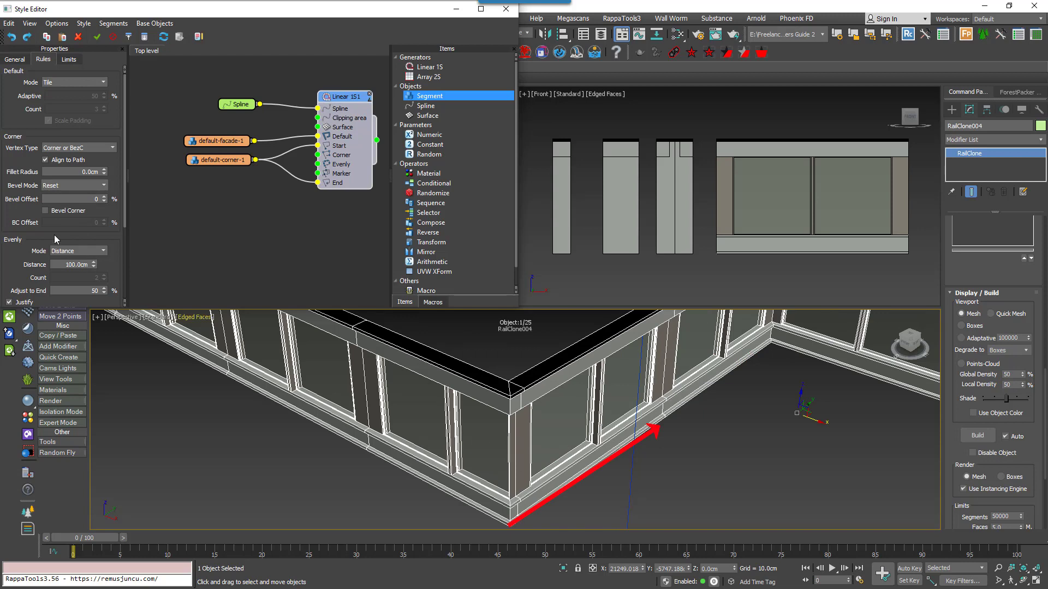
pyautogui.click(66, 187)
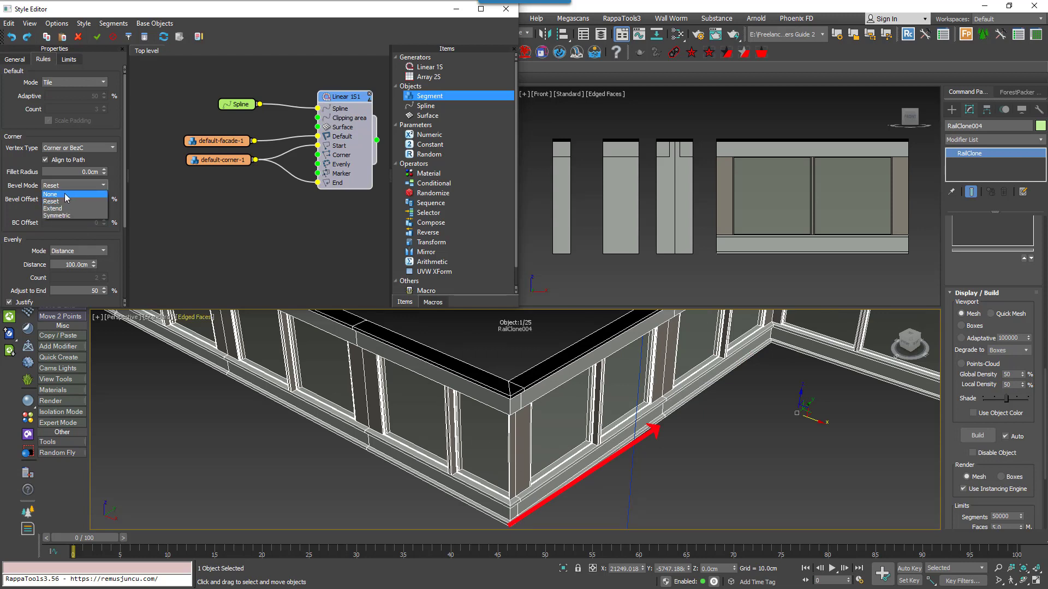
pyautogui.click(60, 209)
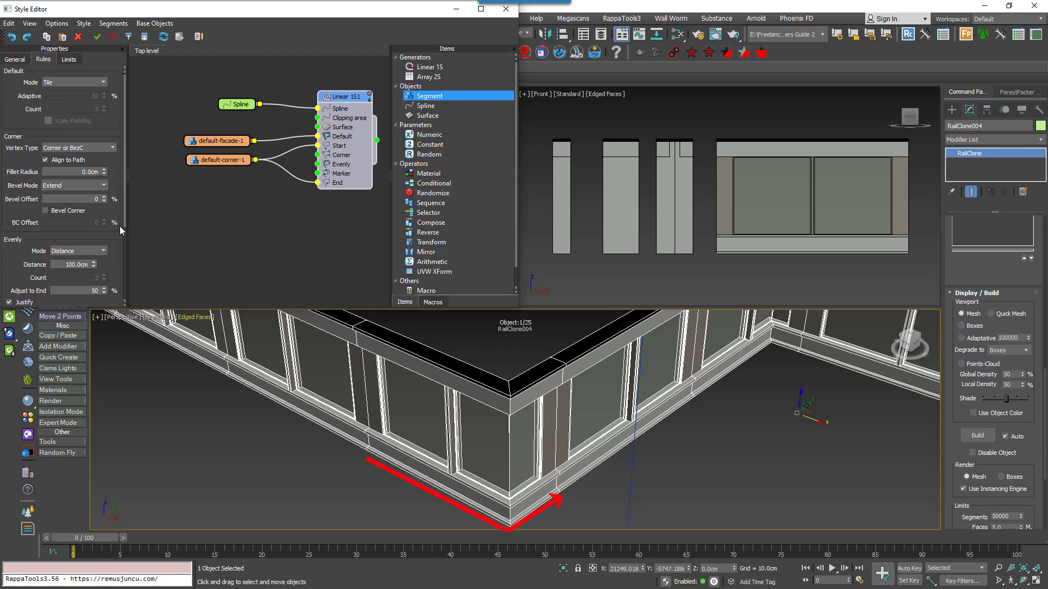
# Set the generator's corner bevel mode to Symmetric.
pyautogui.click(74, 185)
pyautogui.click(64, 216)
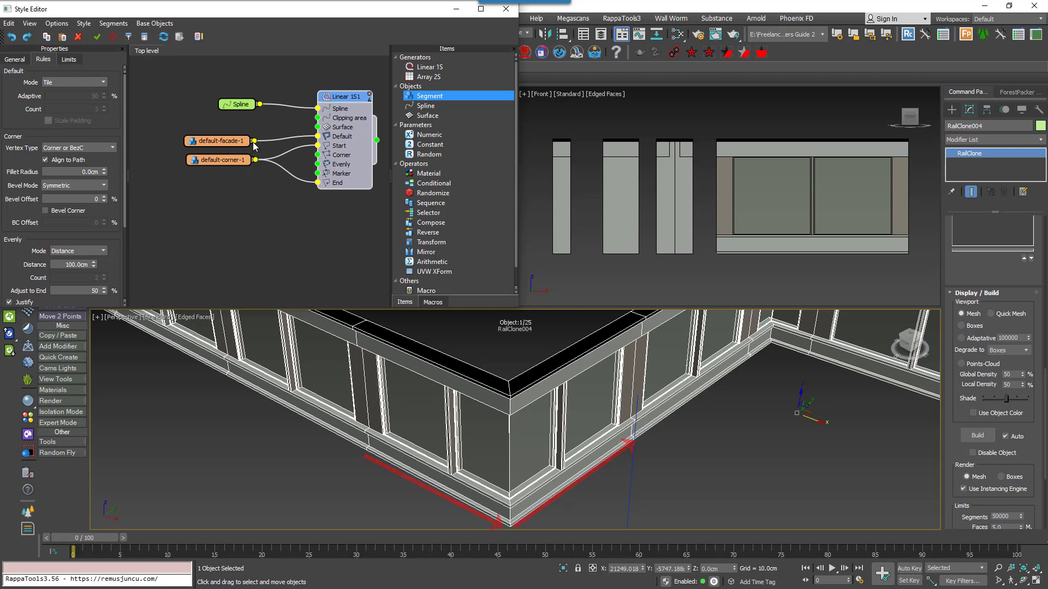
# Wire default-corner-1 to the generator's Corner input and disconnect default-facade-1 from the Default input.
pyautogui.moveTo(254, 159); pyautogui.dragTo(268, 135)
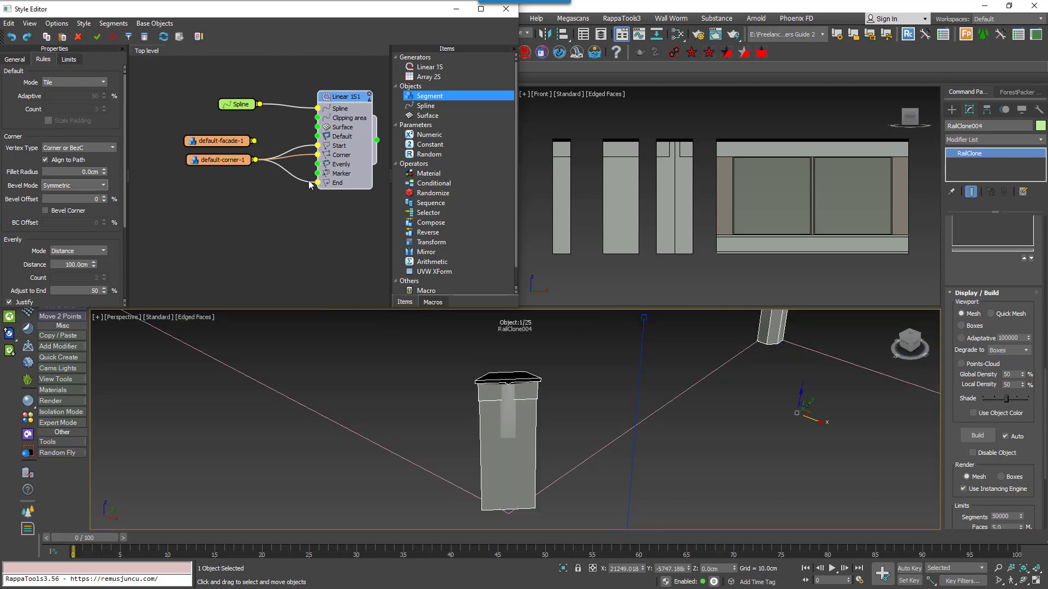
pyautogui.scroll(-8, 667, 382)
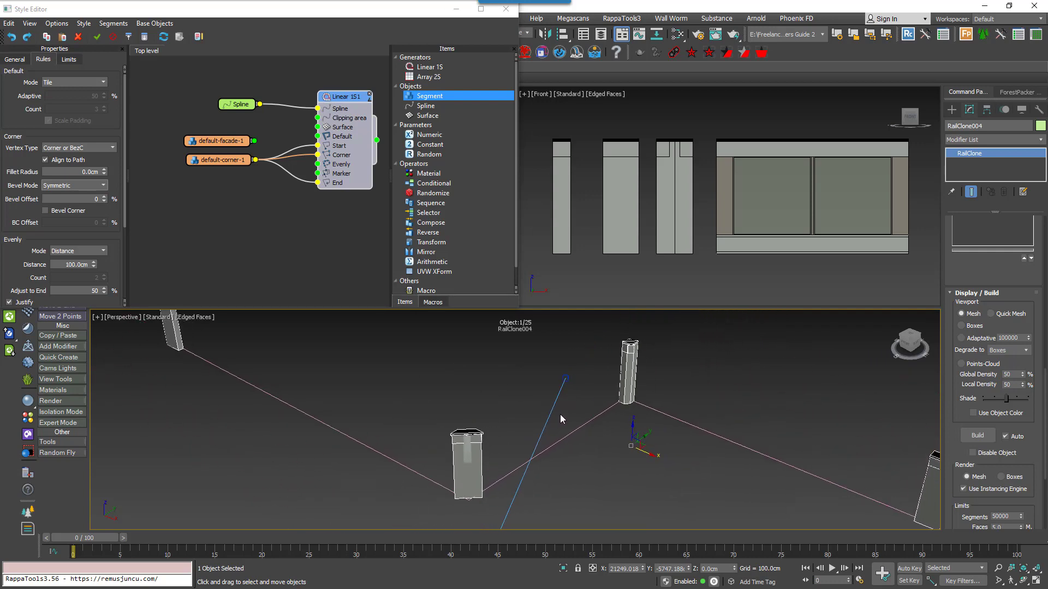
pyautogui.scroll(3, 560, 414)
pyautogui.moveTo(566, 400); pyautogui.dragTo(567, 396, button='middle')
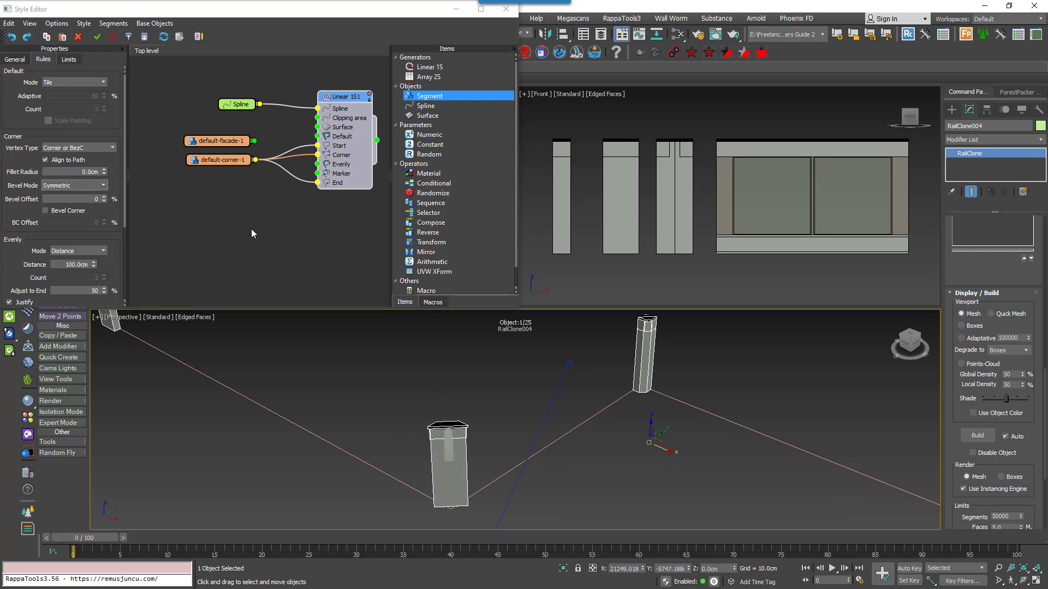
# Turn off Bend in the default-corner-1 segment's deform settings.
pyautogui.click(199, 165)
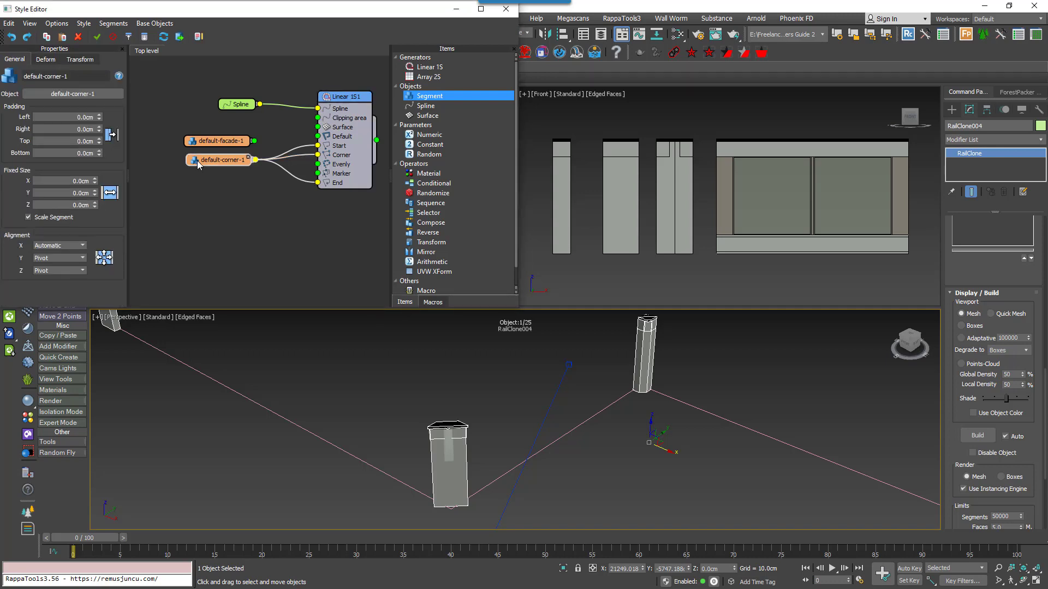
pyautogui.click(46, 59)
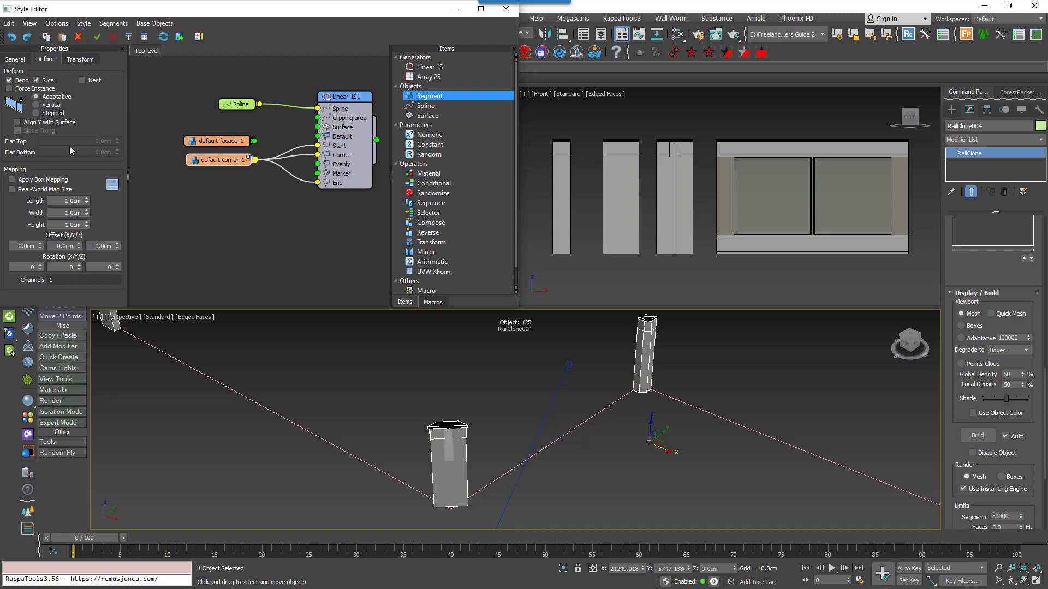
pyautogui.click(22, 81)
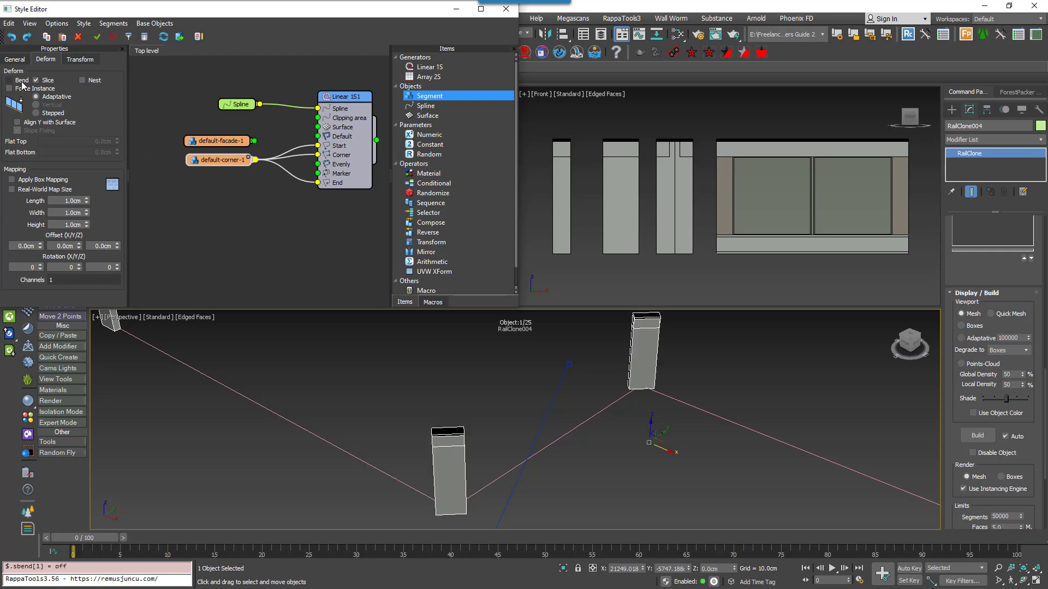
# Try the corner with Align to Path off, Bevel Mode set to None and default-facade-1 wired to the Default input.
pyautogui.click(349, 134)
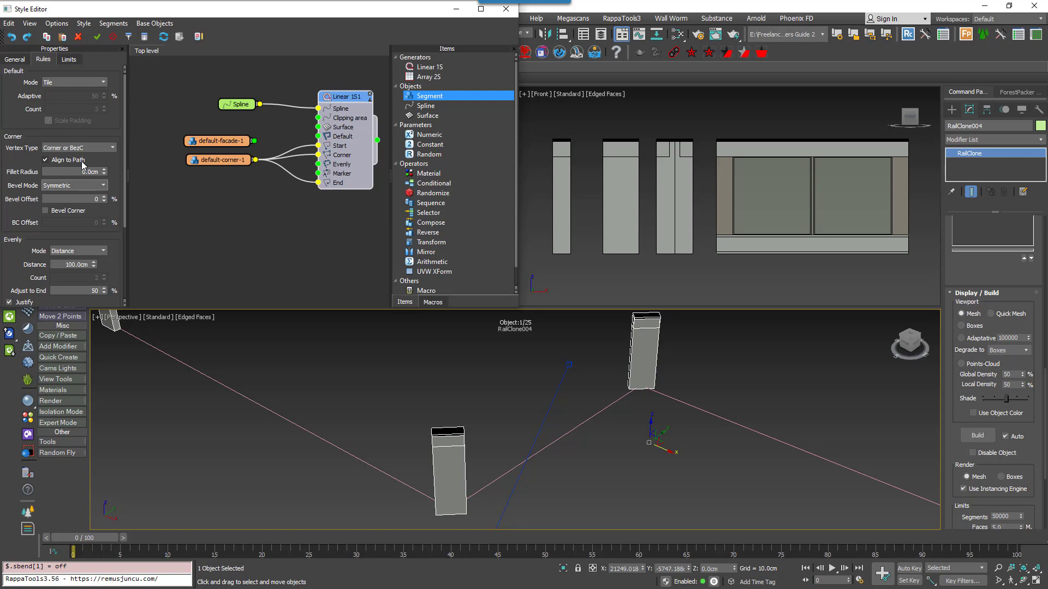
pyautogui.click(46, 160)
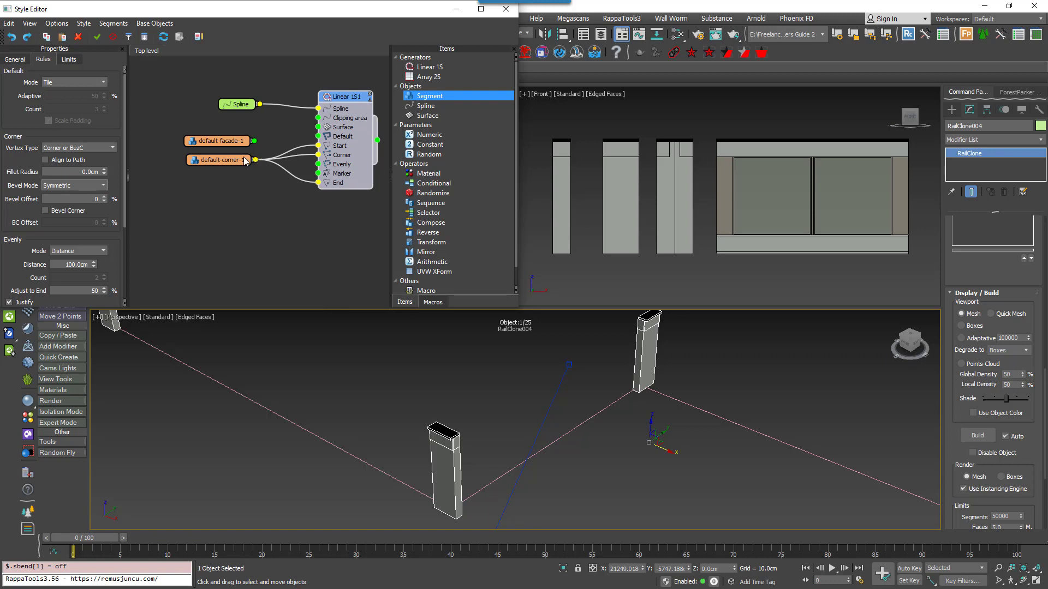
pyautogui.click(96, 186)
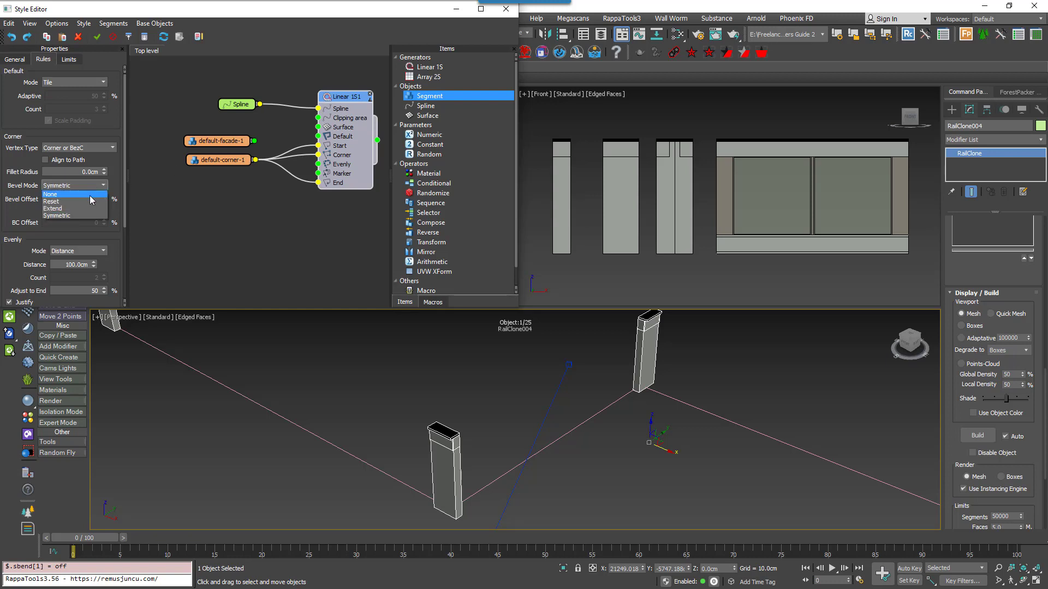
pyautogui.click(93, 189)
pyautogui.moveTo(254, 140); pyautogui.dragTo(318, 135)
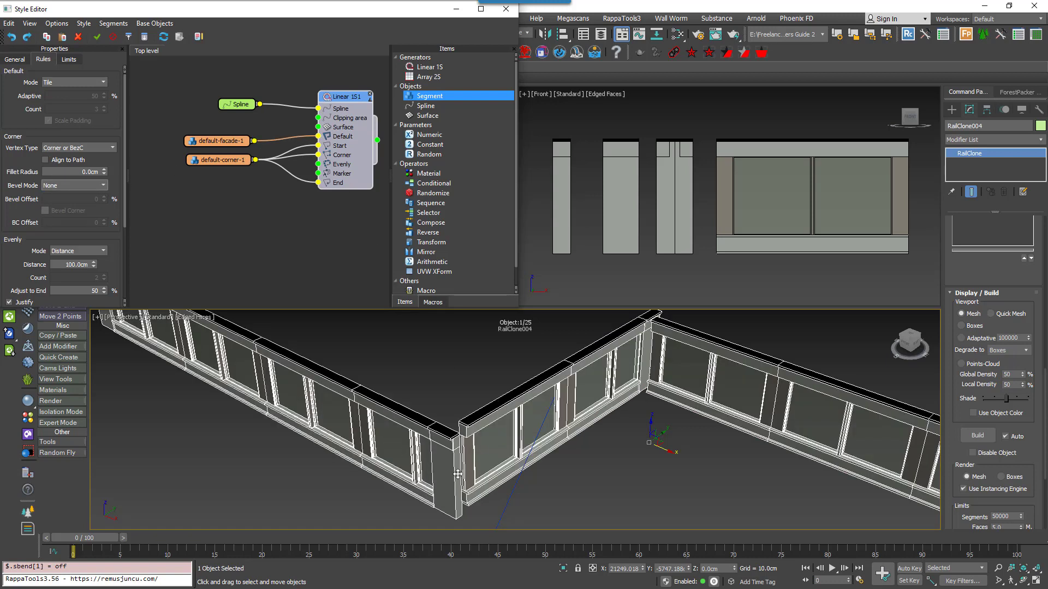
pyautogui.moveTo(318, 137); pyautogui.dragTo(283, 143)
pyautogui.click(78, 160)
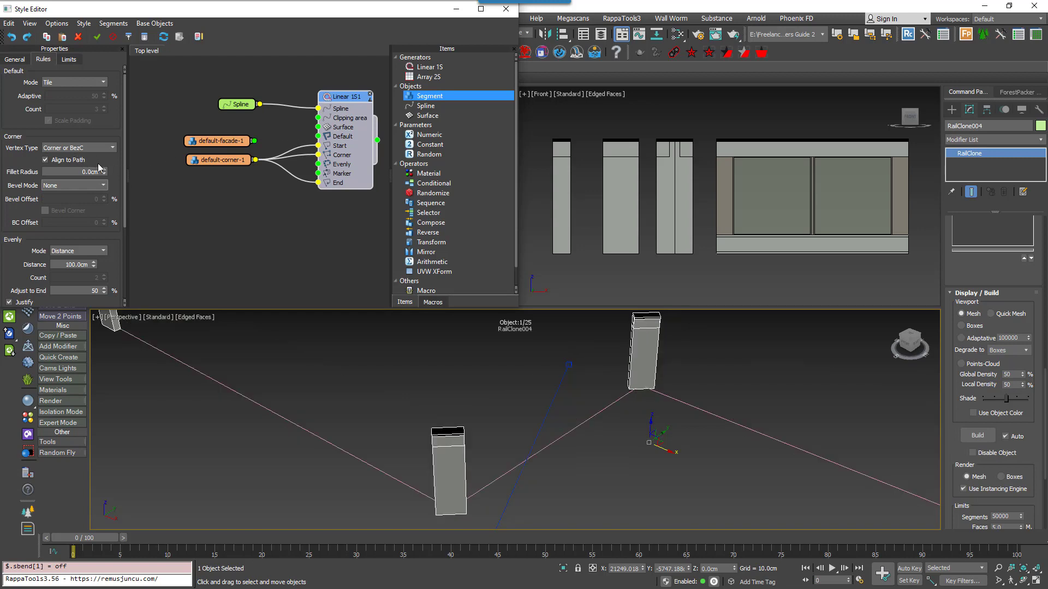
# Set the corner Bevel Mode to Reset with Bevel Corner enabled, and try BC Offset values of about 46% and 21%.
pyautogui.click(73, 185)
pyautogui.click(67, 207)
pyautogui.click(66, 212)
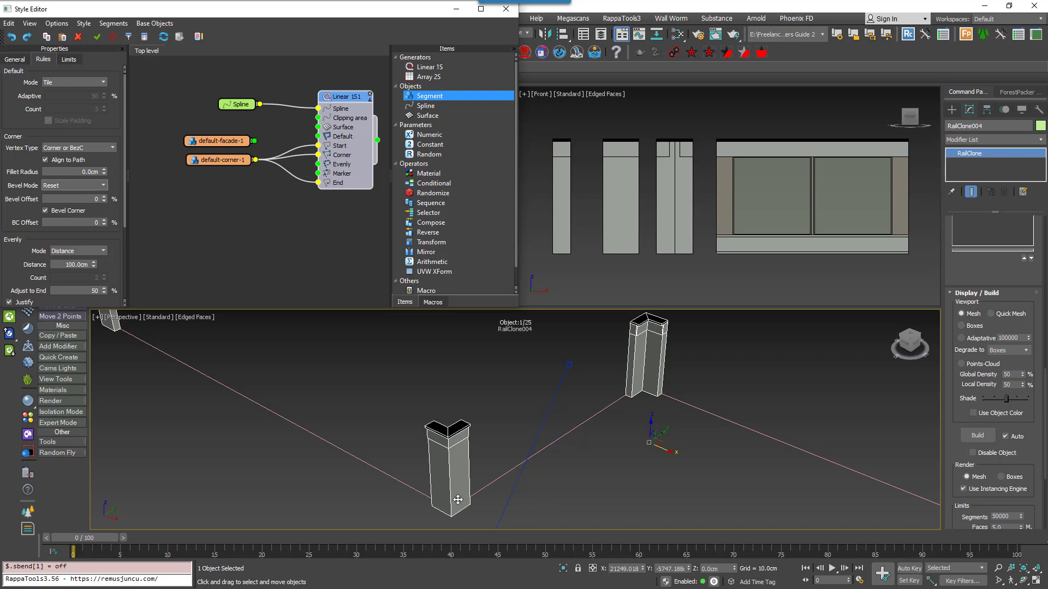
pyautogui.moveTo(103, 223); pyautogui.dragTo(286, 204)
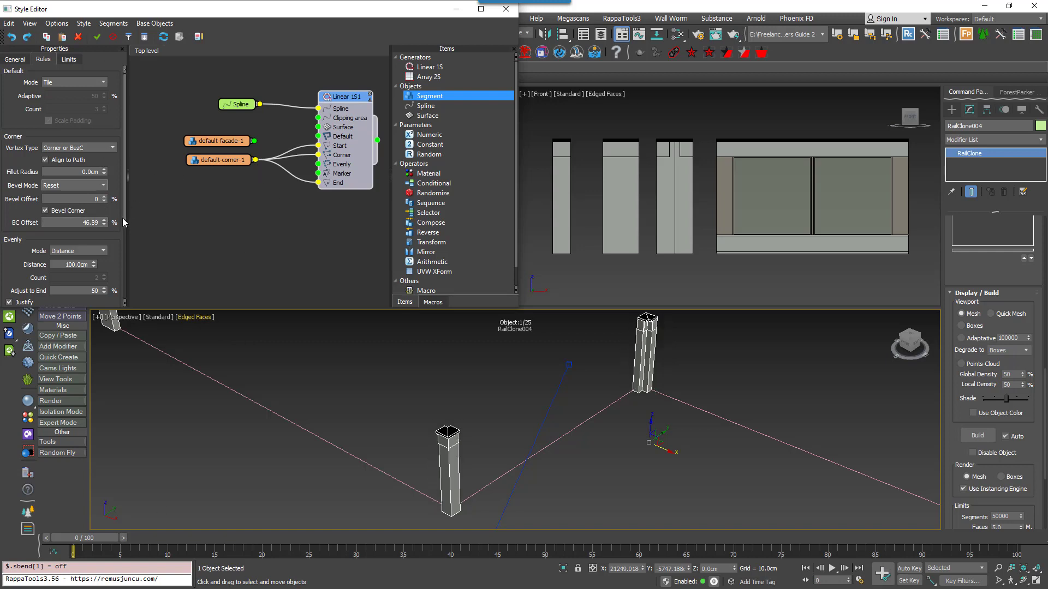
pyautogui.moveTo(106, 226); pyautogui.dragTo(119, 262)
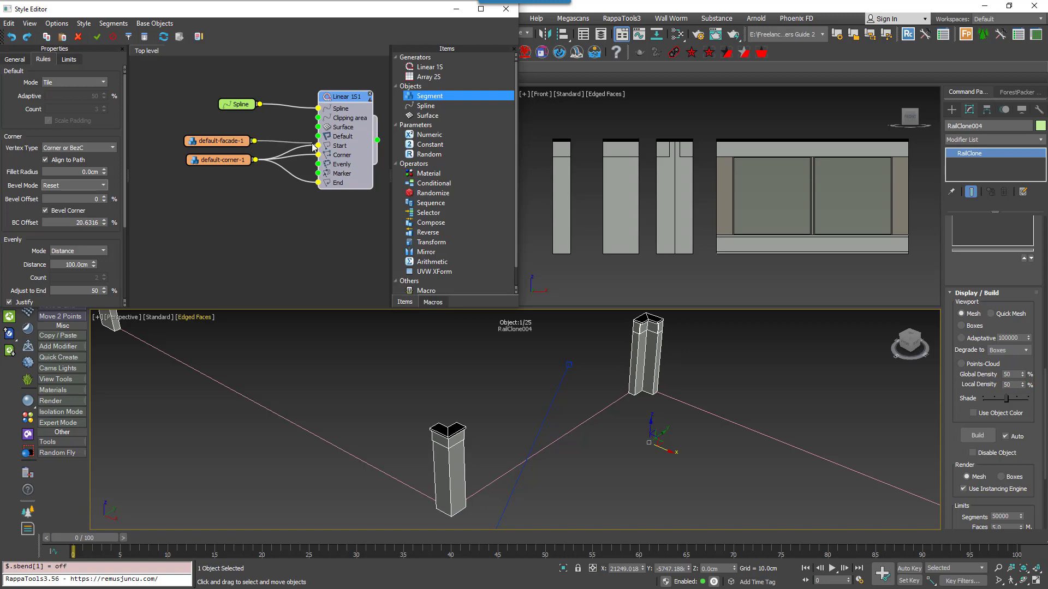
# Wire default-facade-1 to the generator's Default input and reset the BC Offset to 0%.
pyautogui.moveTo(318, 141); pyautogui.dragTo(319, 136)
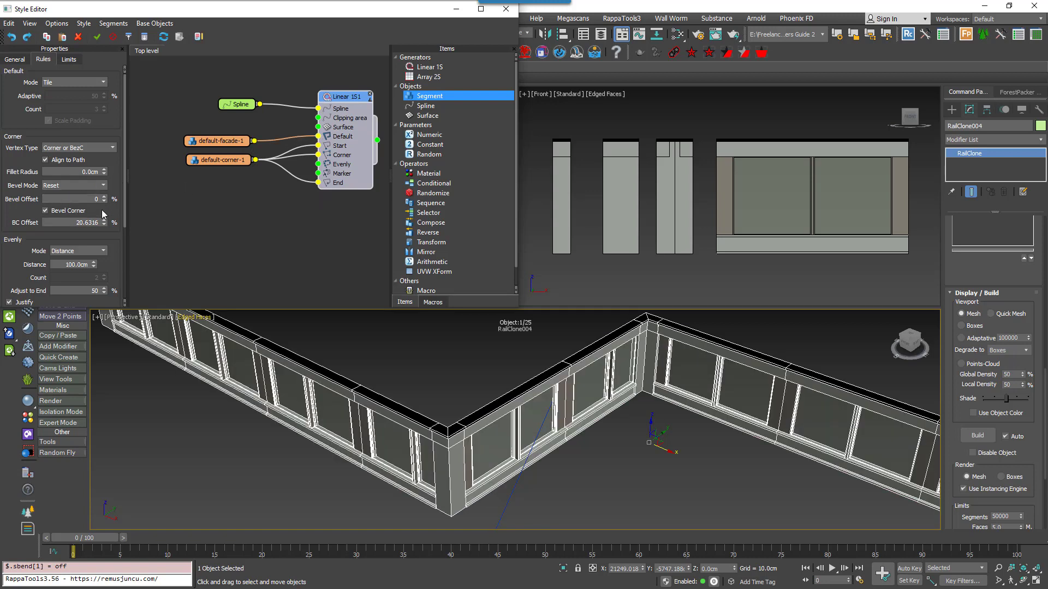
pyautogui.moveTo(106, 231); pyautogui.dragTo(108, 239)
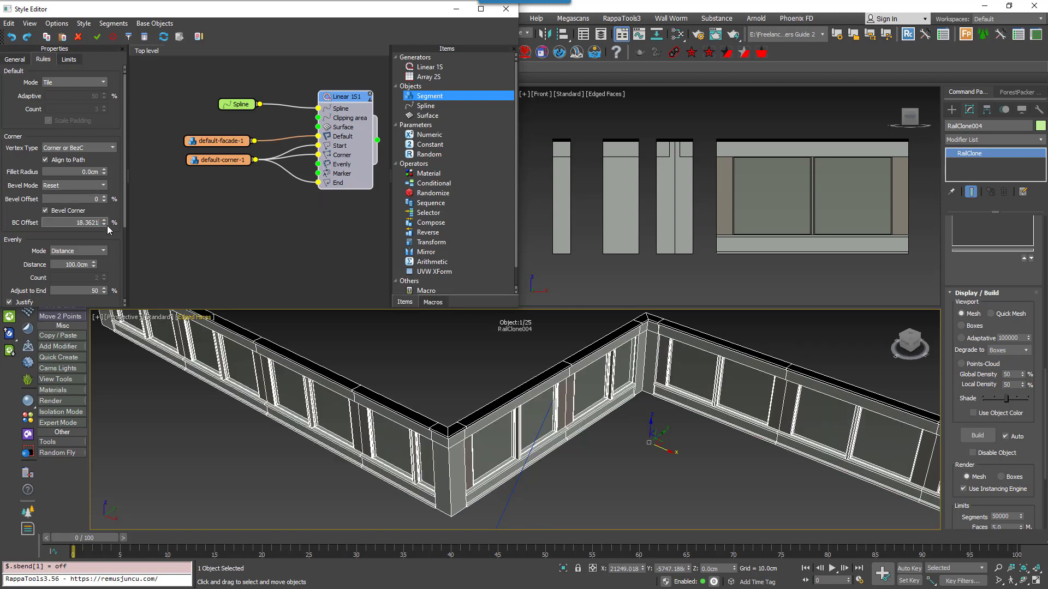
pyautogui.rightClick(104, 224)
# Try the Symmetric bevel mode on the corners and set the Bevel Mode to Extend.
pyautogui.click(74, 186)
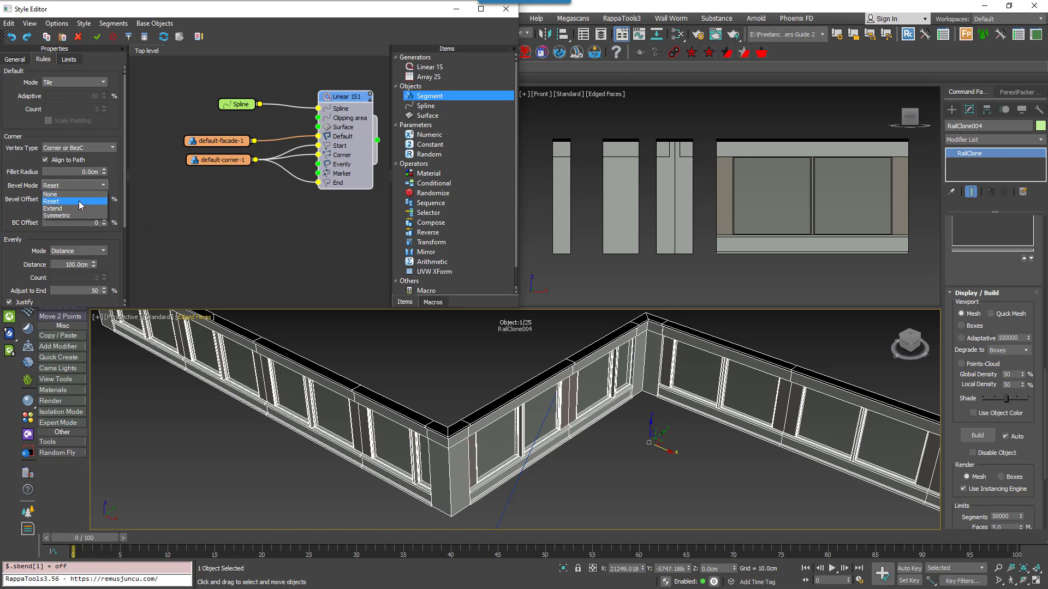
pyautogui.click(70, 215)
pyautogui.click(71, 186)
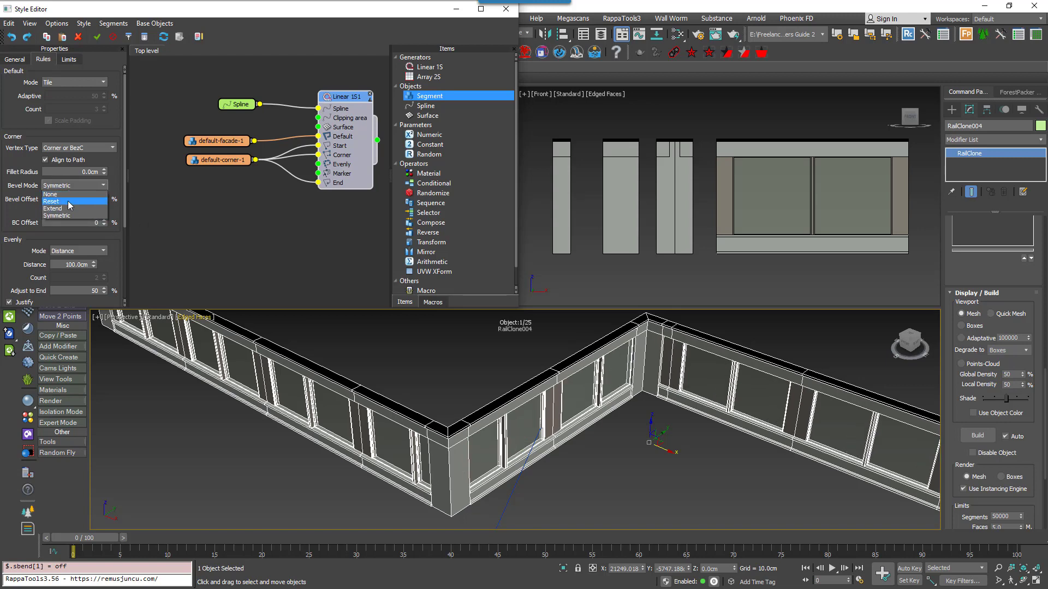
pyautogui.click(62, 208)
# Set the generator's Default rule mode to Adaptive and inspect the whole facade.
pyautogui.click(71, 82)
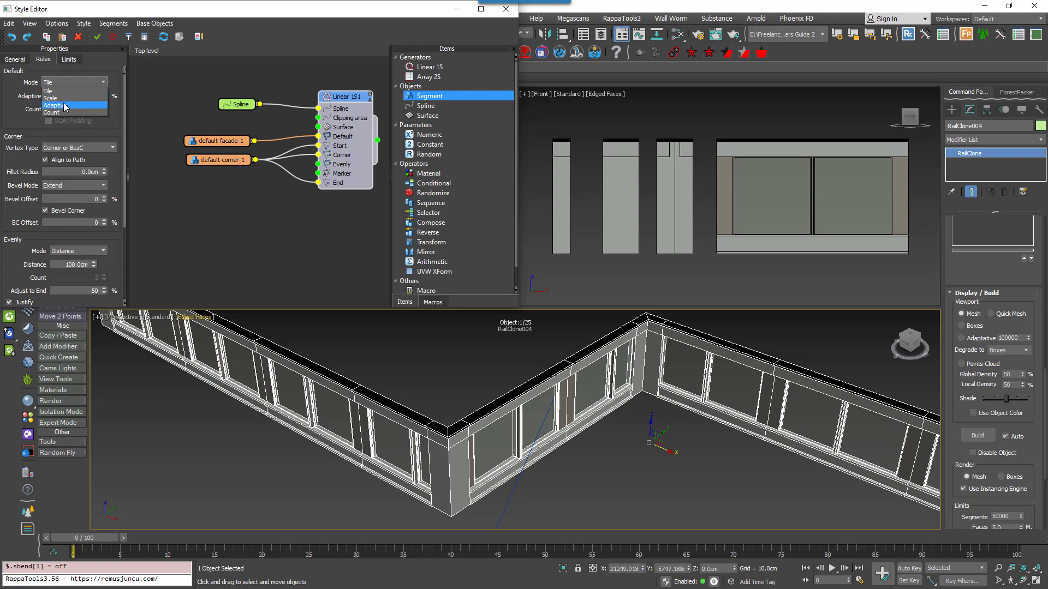
pyautogui.click(63, 107)
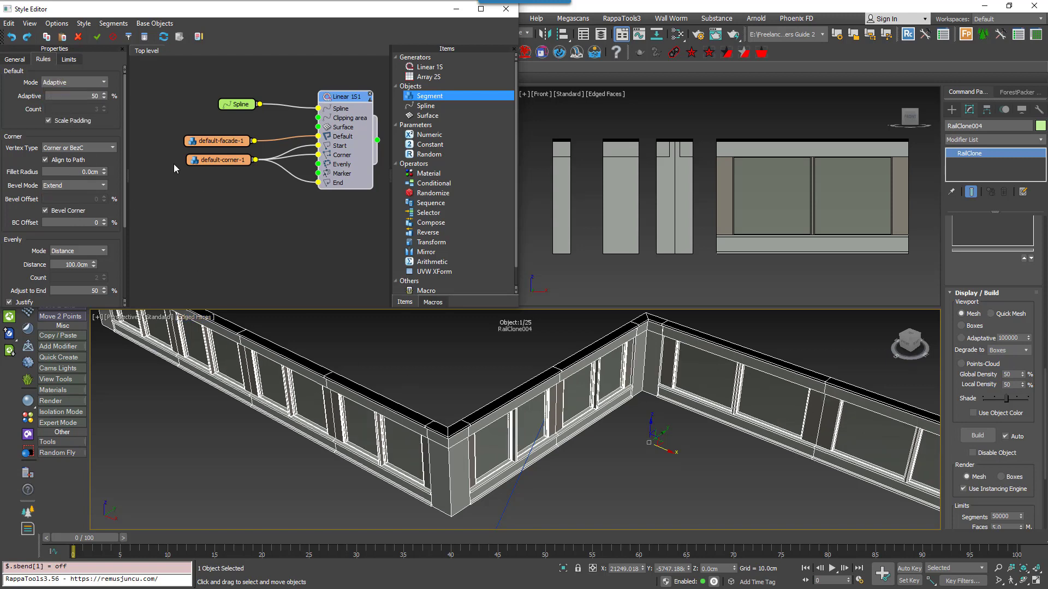
pyautogui.scroll(-5, 594, 461)
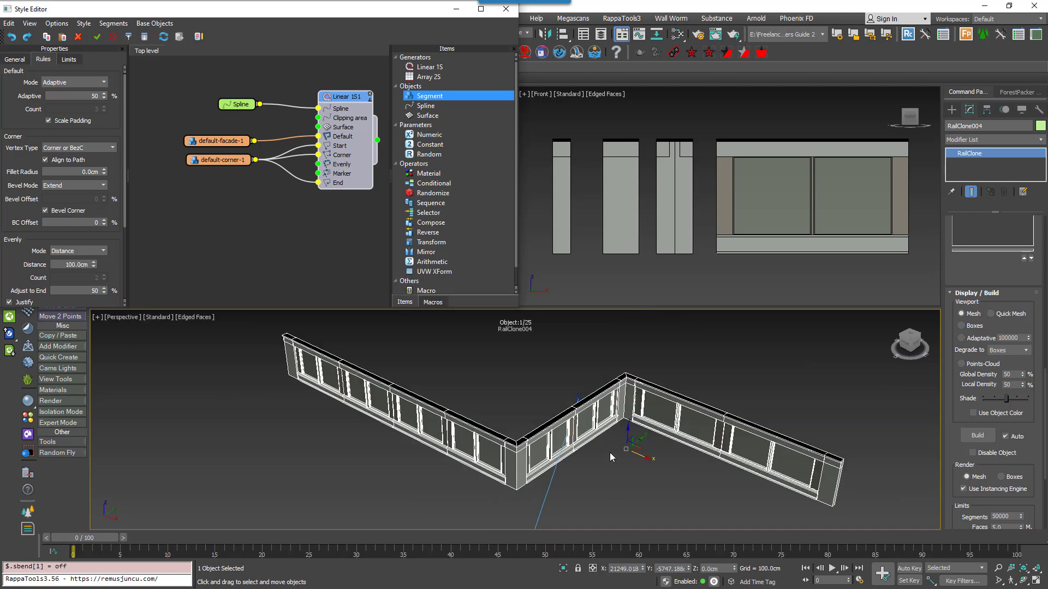
pyautogui.moveTo(610, 453)
pyautogui.mouseDown(button='middle')
pyautogui.moveTo(571, 446)
pyautogui.moveTo(598, 442)
pyautogui.mouseUp(button='middle')
pyautogui.scroll(4, 548, 435)
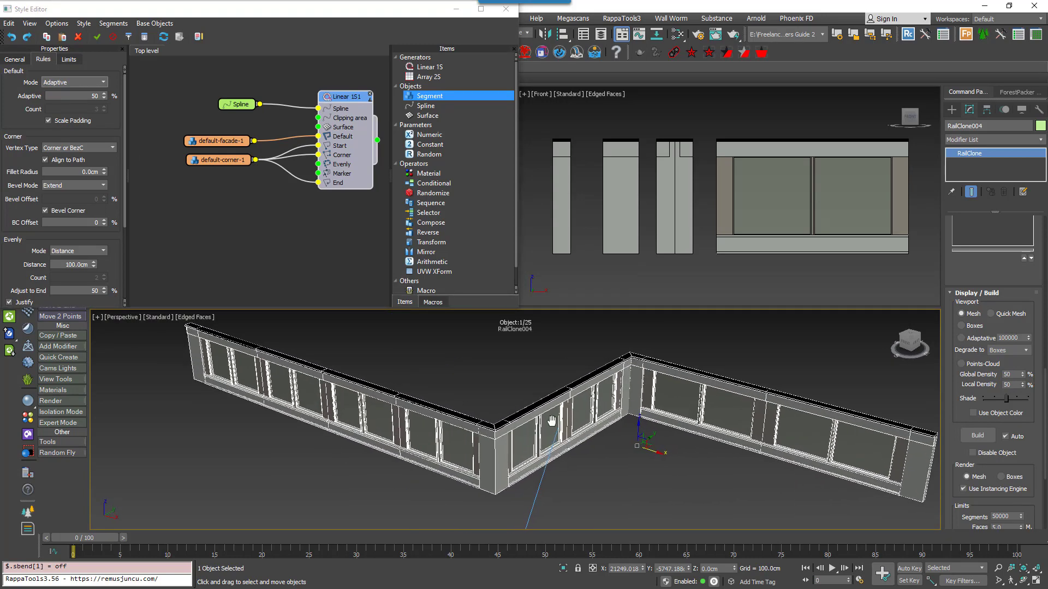
pyautogui.moveTo(553, 428); pyautogui.dragTo(529, 426, button='middle')
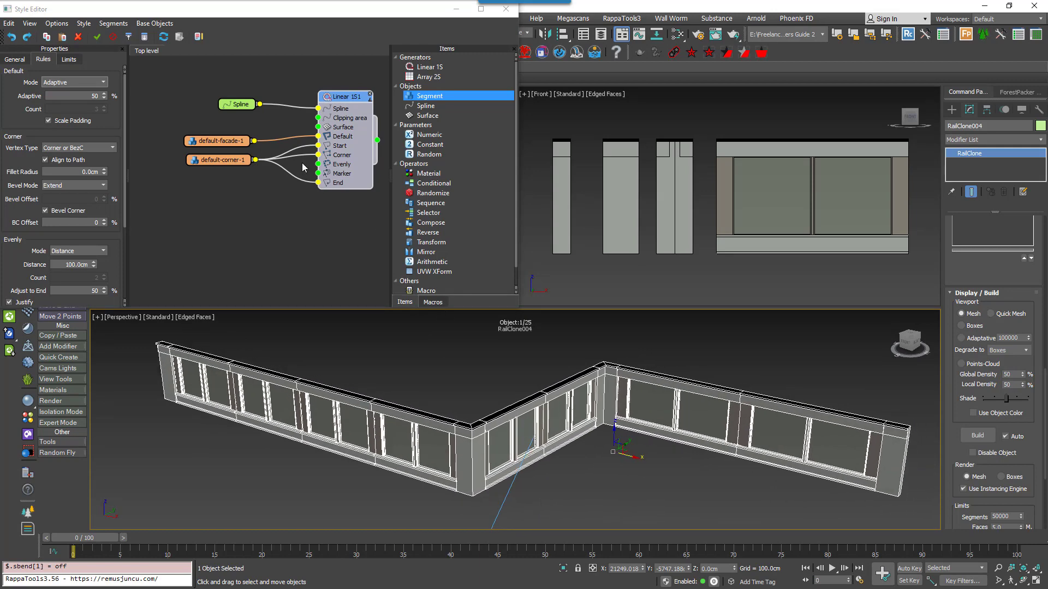
# Duplicate the default-corner-1 segment, replace its object with default-evenly-1 and wire it to the generator's Evenly input.
pyautogui.click(222, 160)
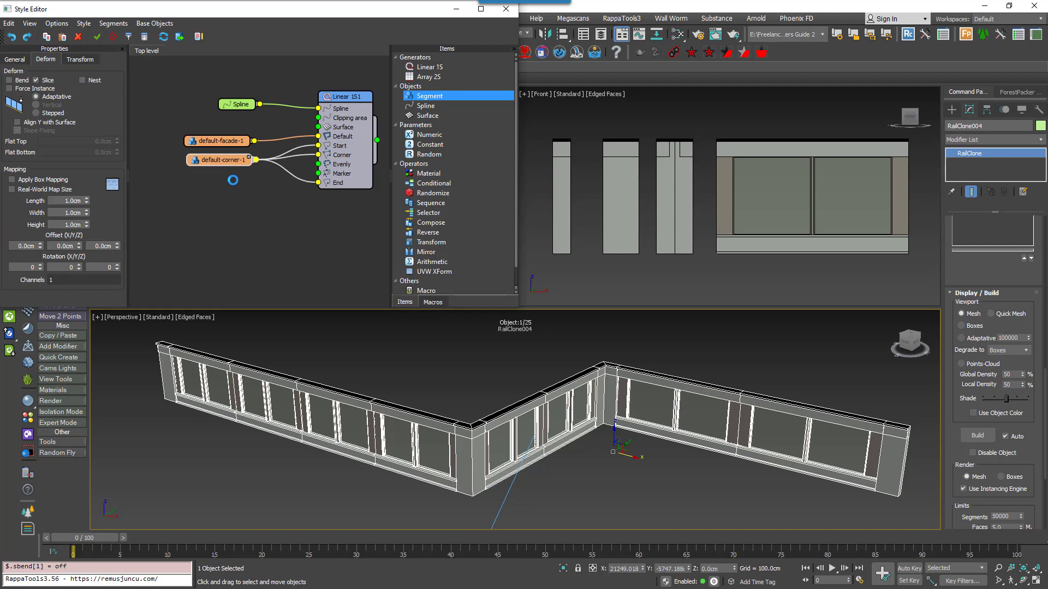
pyautogui.hotkey('ctrl', 'v')
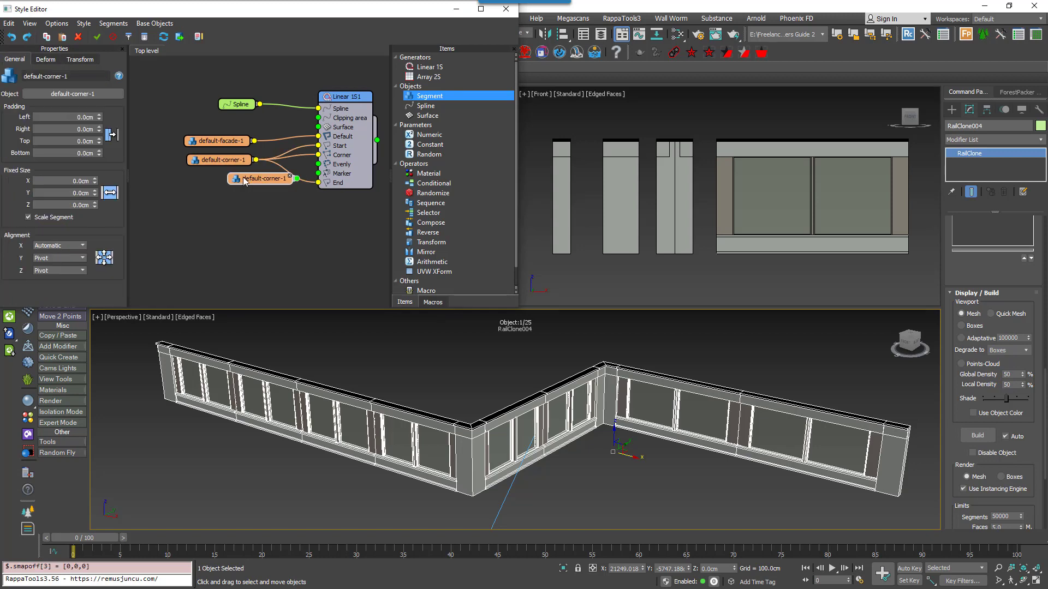
pyautogui.write('default-evenly-1')
pyautogui.press('Return')
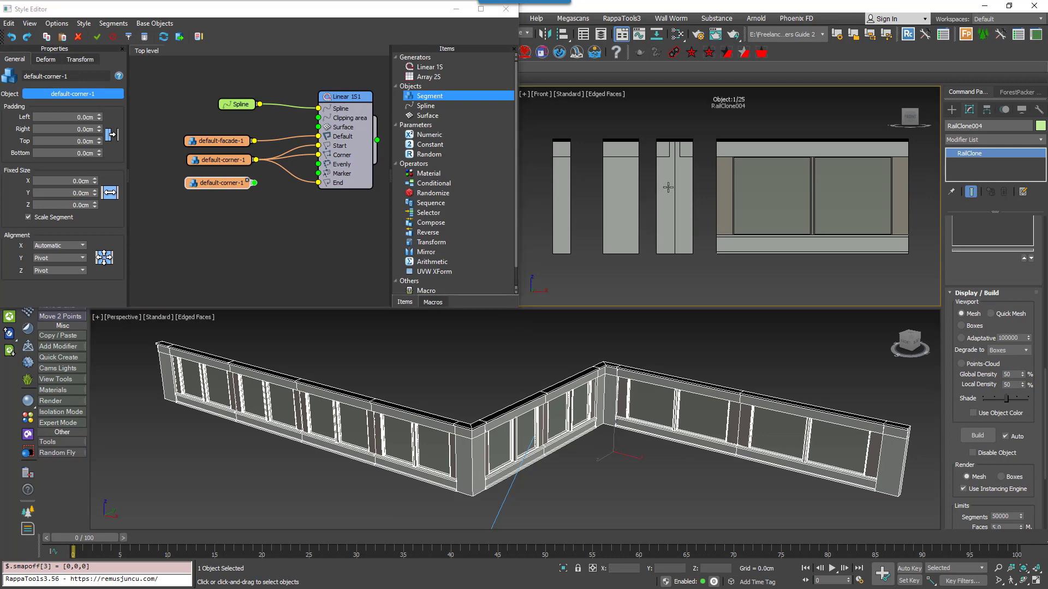
pyautogui.moveTo(255, 184); pyautogui.dragTo(318, 163)
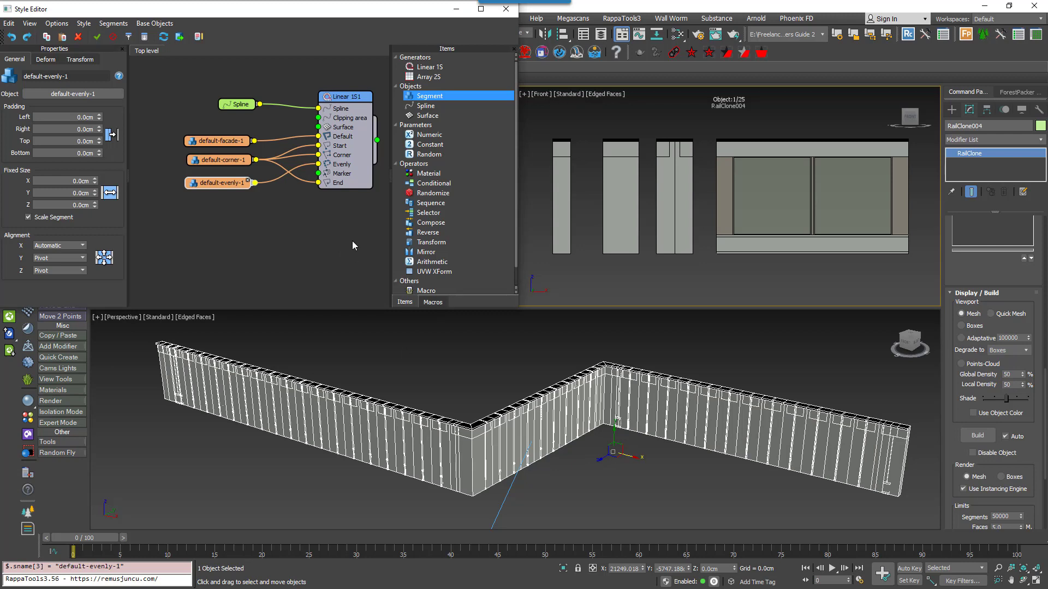
# Set the generator's Evenly Distance to 500 cm.
pyautogui.click(352, 99)
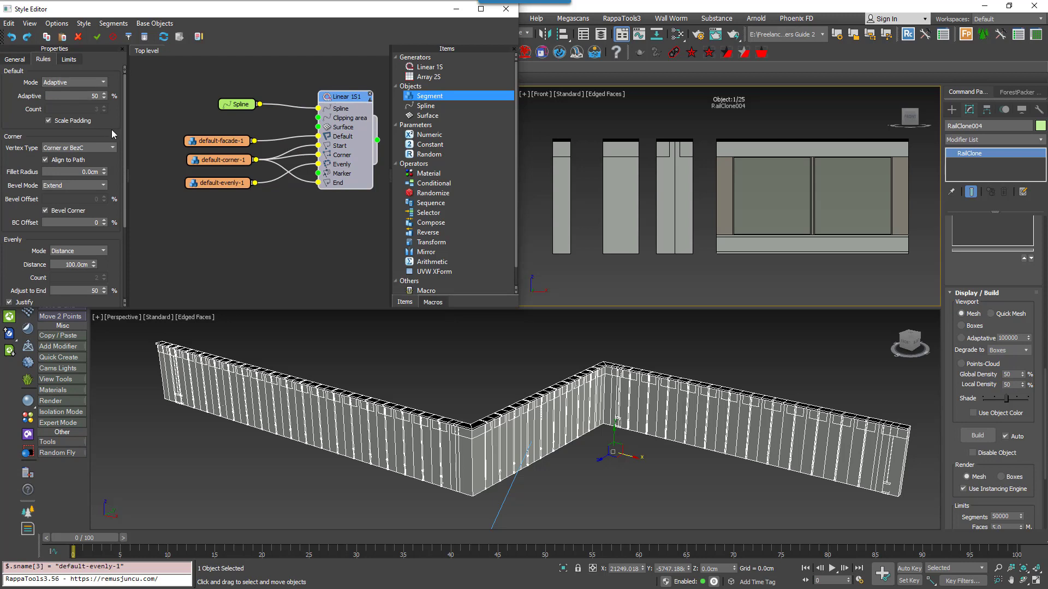
pyautogui.scroll(-3, 123, 152)
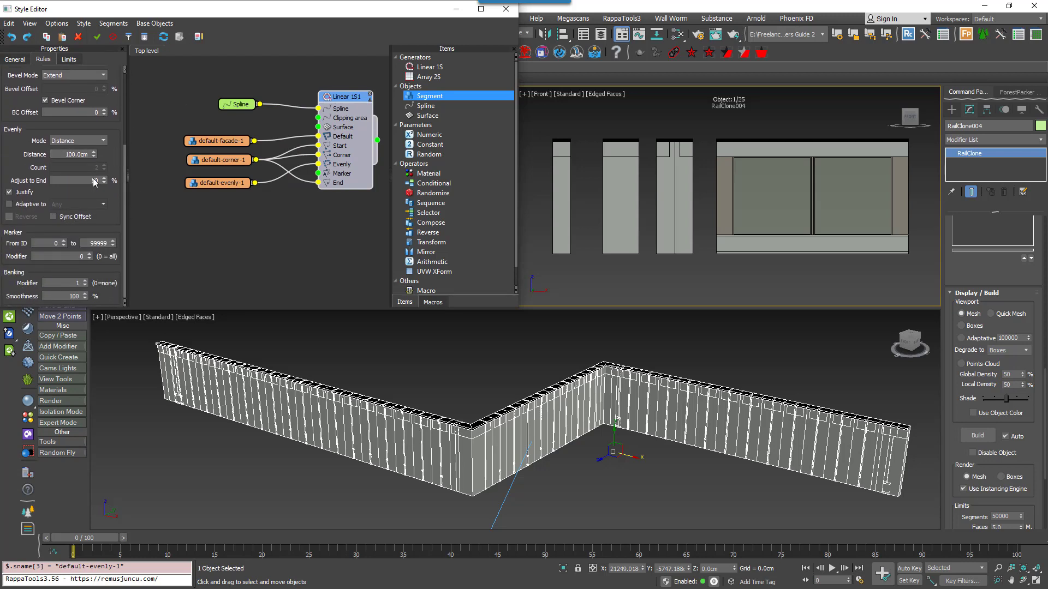
pyautogui.doubleClick(61, 155)
pyautogui.write('500')
pyautogui.press('Return')
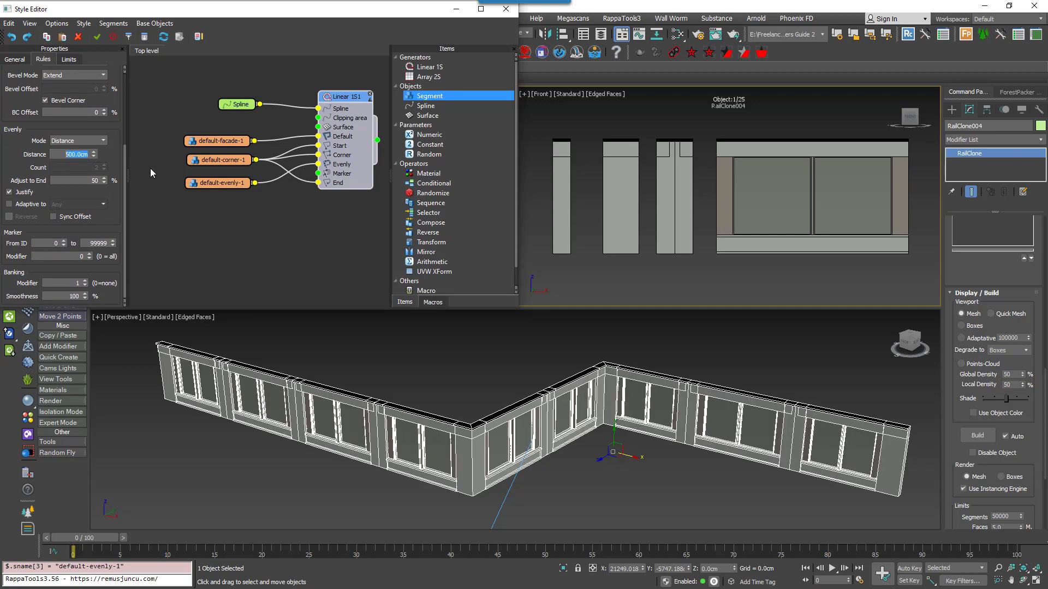
# Try a larger Evenly Distance and different Adjust to End values, restoring 500 cm and 50%.
pyautogui.moveTo(94, 155)
pyautogui.mouseDown()
pyautogui.moveTo(97, 128)
pyautogui.moveTo(111, 165)
pyautogui.moveTo(107, 140)
pyautogui.moveTo(105, 149)
pyautogui.mouseUp()
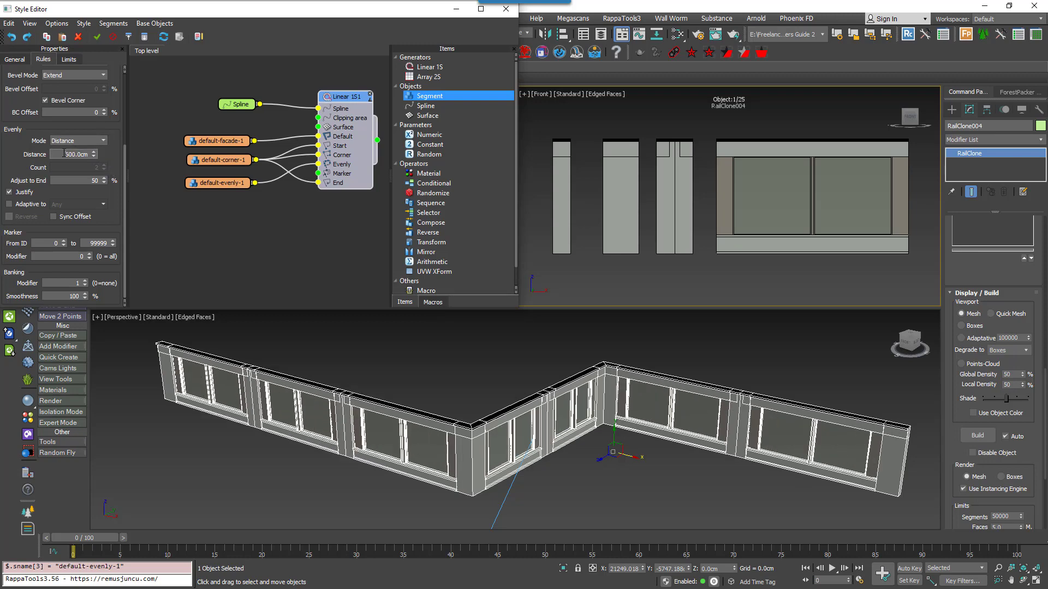
pyautogui.press('Return')
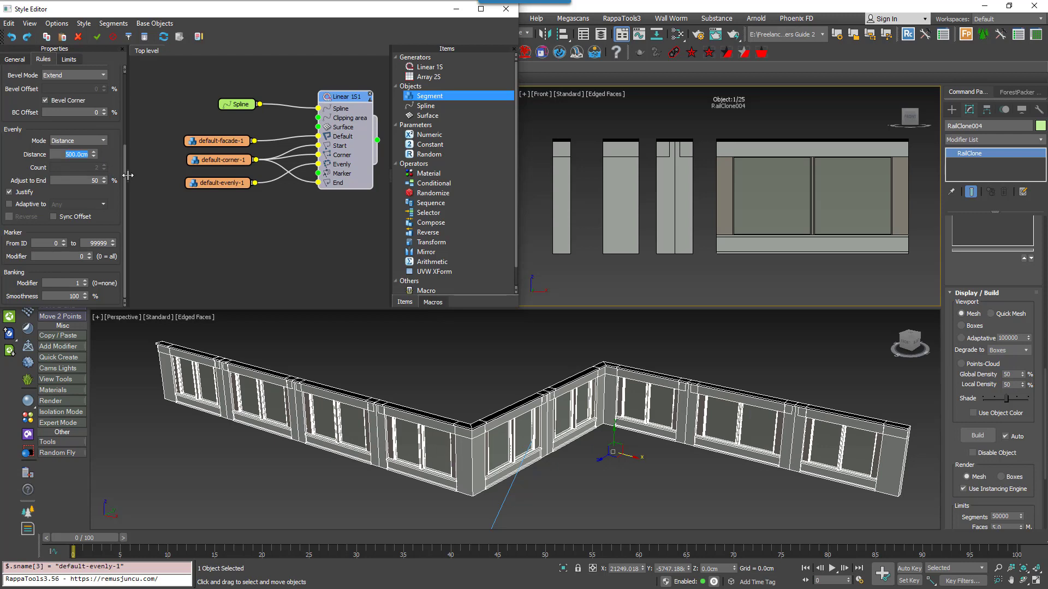
pyautogui.moveTo(104, 180); pyautogui.dragTo(111, 201)
pyautogui.moveTo(114, 271); pyautogui.dragTo(143, 178)
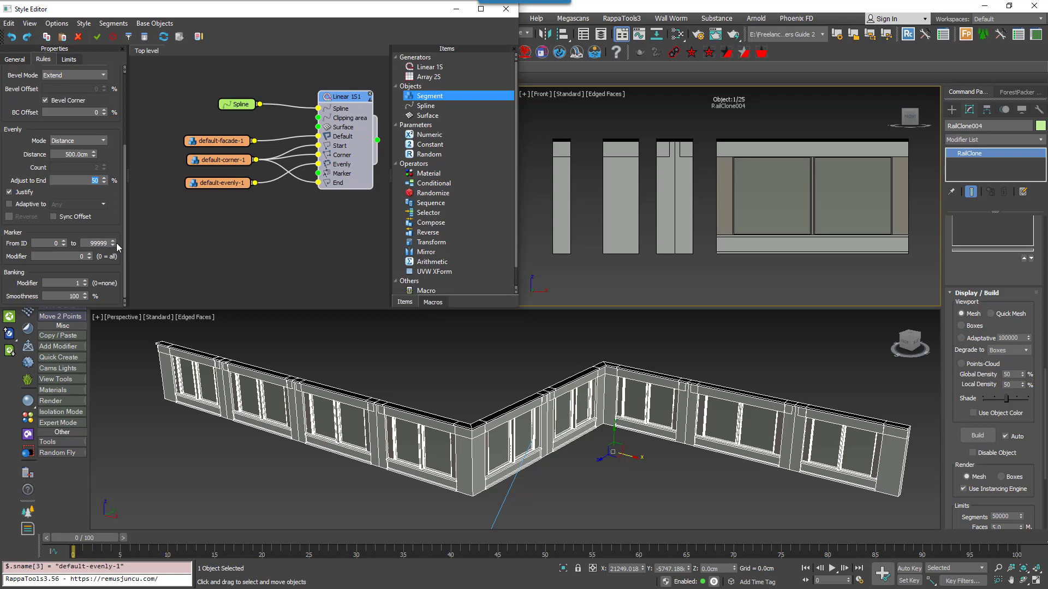
# Turn off Justify and enable Adaptive to in the generator's Evenly rules.
pyautogui.moveTo(304, 420); pyautogui.dragTo(325, 407, button='middle')
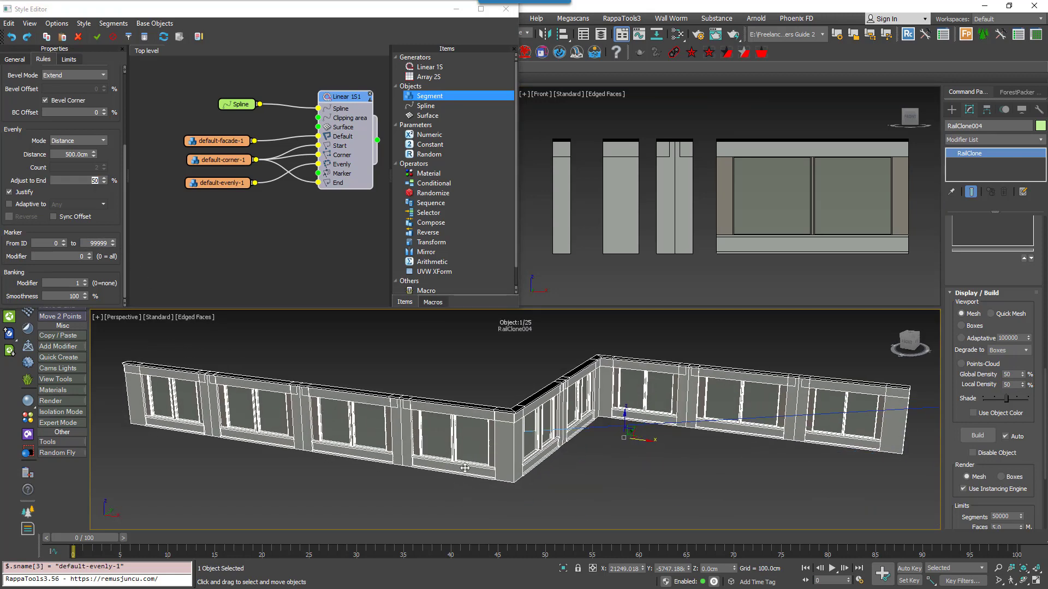
pyautogui.click(27, 193)
pyautogui.click(24, 205)
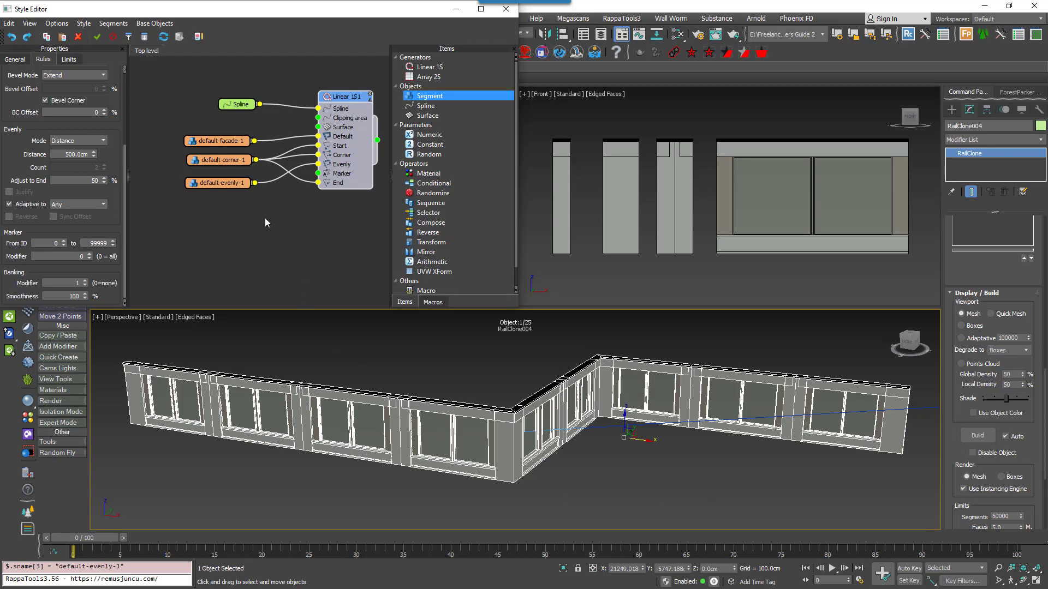
# Try the Even and Odd options for the Evenly rule's Adaptive to setting and return it to Any.
pyautogui.click(103, 204)
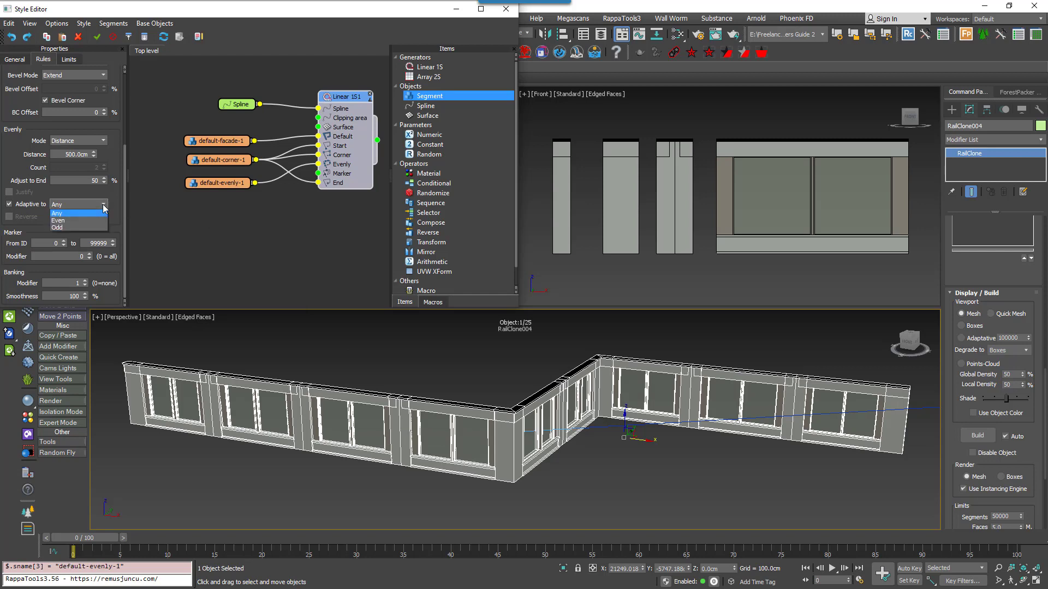
pyautogui.click(90, 219)
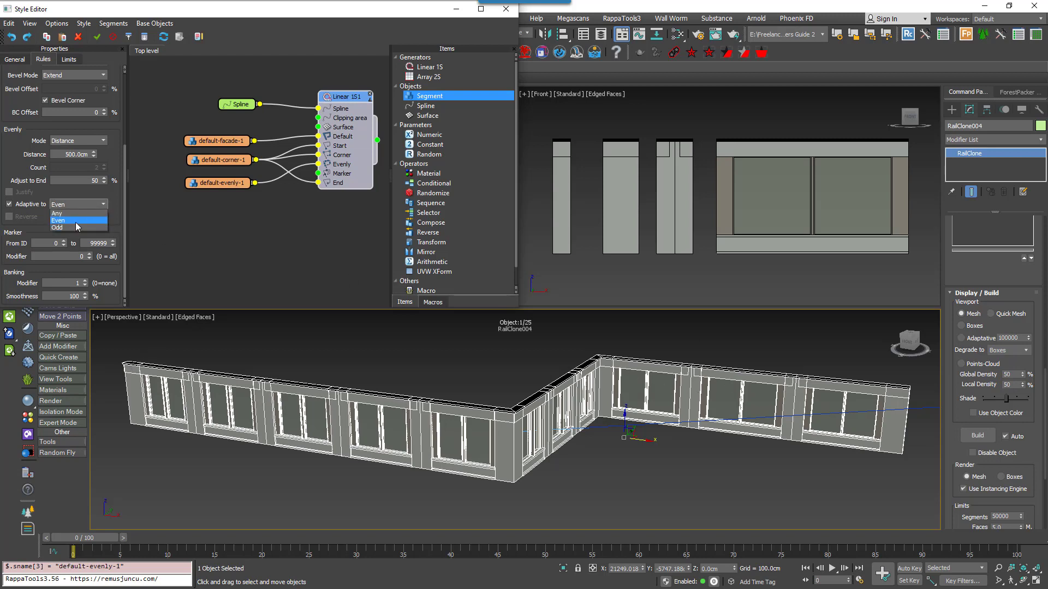
pyautogui.click(75, 226)
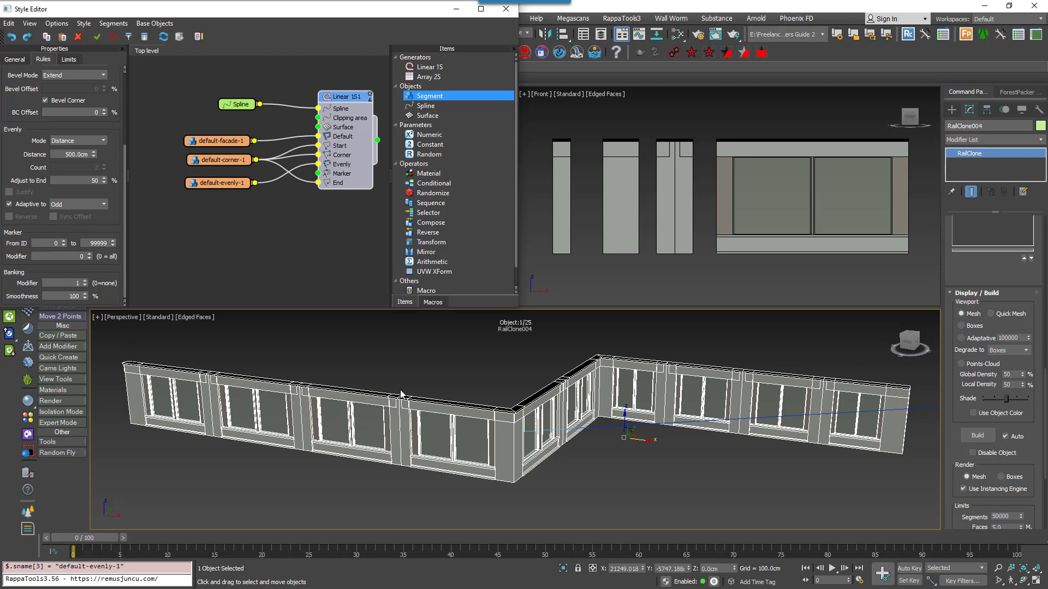
pyautogui.click(73, 203)
pyautogui.click(64, 211)
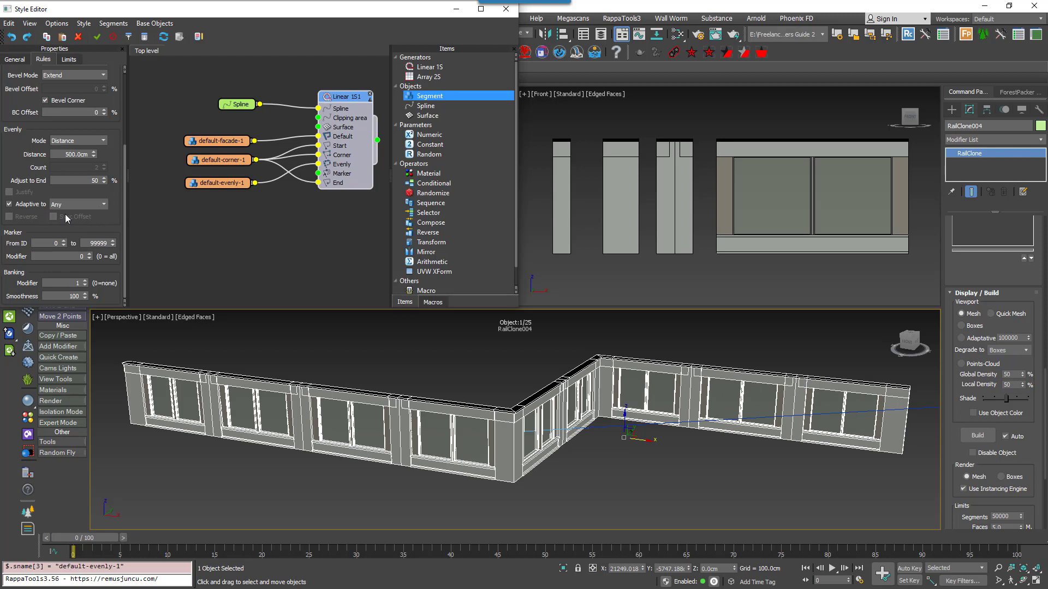
# Turn off Adaptive to and set the Evenly Distance to 550 cm.
pyautogui.click(18, 207)
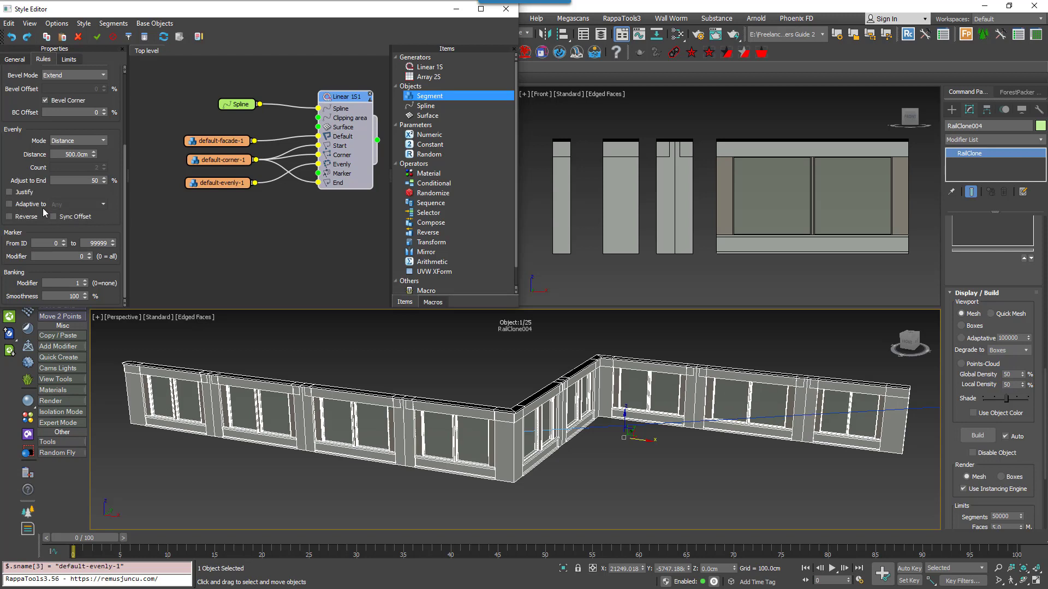
pyautogui.click(94, 151)
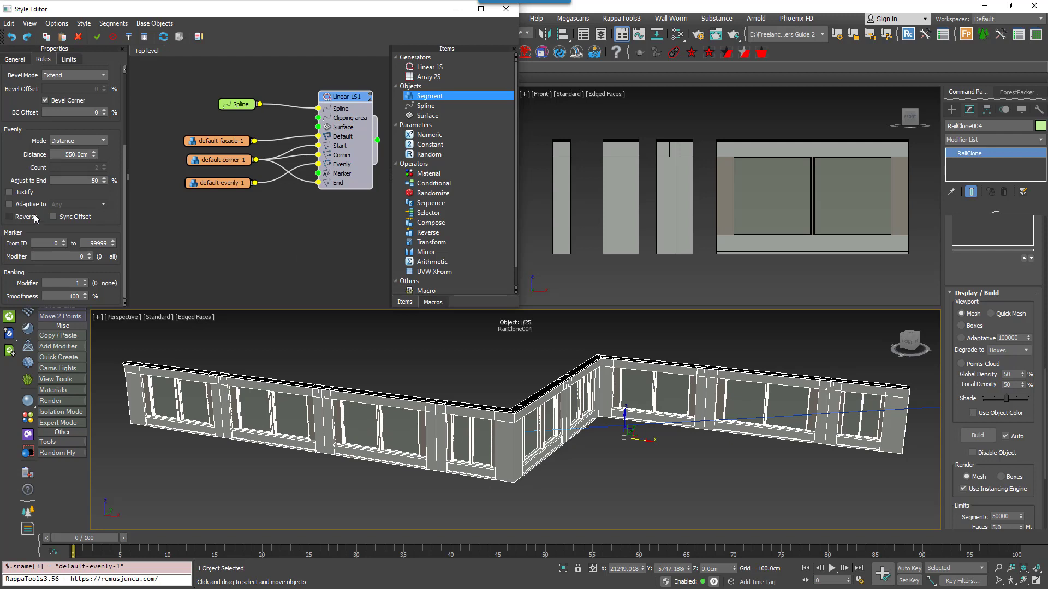
# Try the Evenly rule's Reverse option, turn it back off and enable Adaptive to with the Any setting.
pyautogui.click(34, 217)
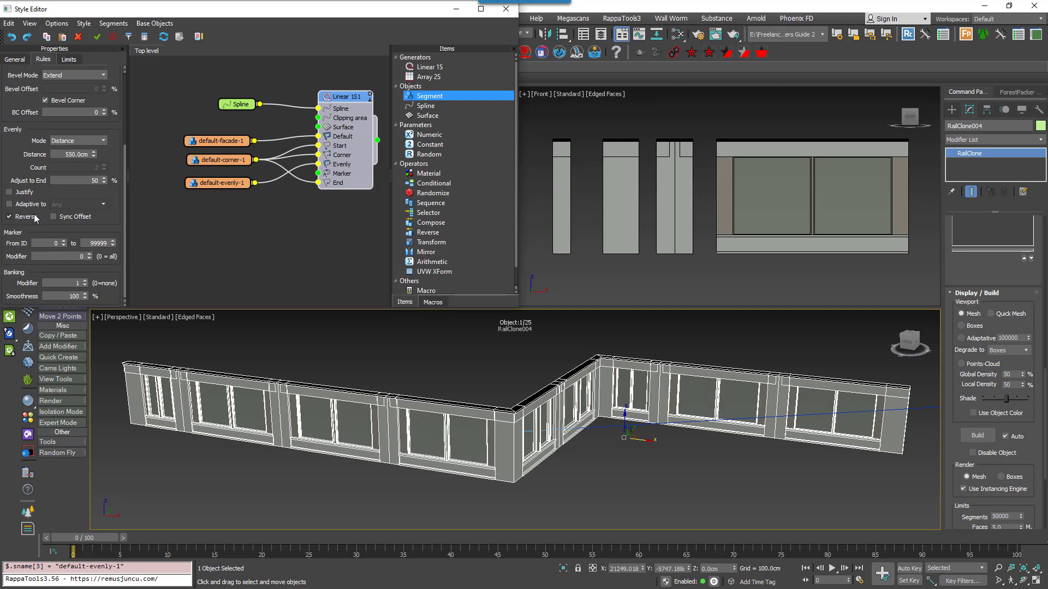
pyautogui.click(35, 216)
pyautogui.click(35, 217)
pyautogui.click(35, 217)
pyautogui.click(34, 204)
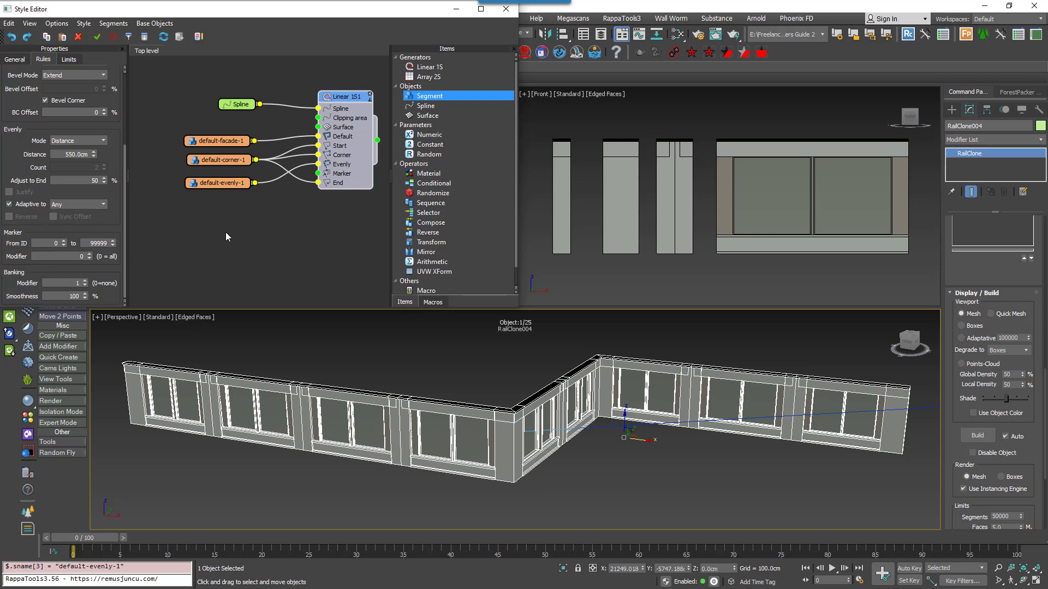
pyautogui.keyDown('alt'); pyautogui.moveTo(450, 381); pyautogui.dragTo(437, 386, button='middle'); pyautogui.keyUp('alt')
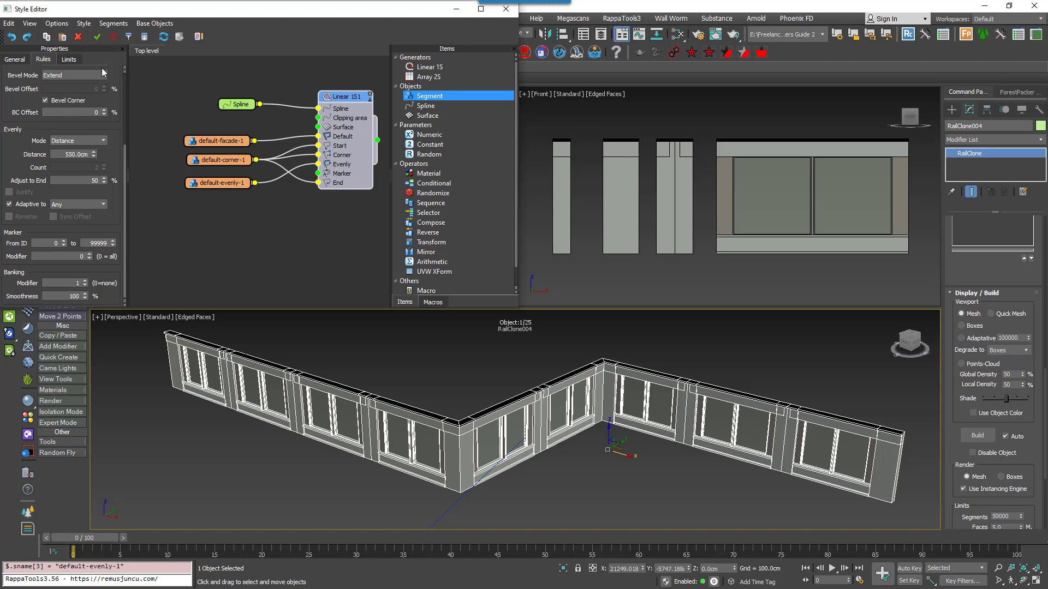
# Try a Start padding of 50 cm and a larger value in the generator's limits, and reset it to zero.
pyautogui.click(75, 61)
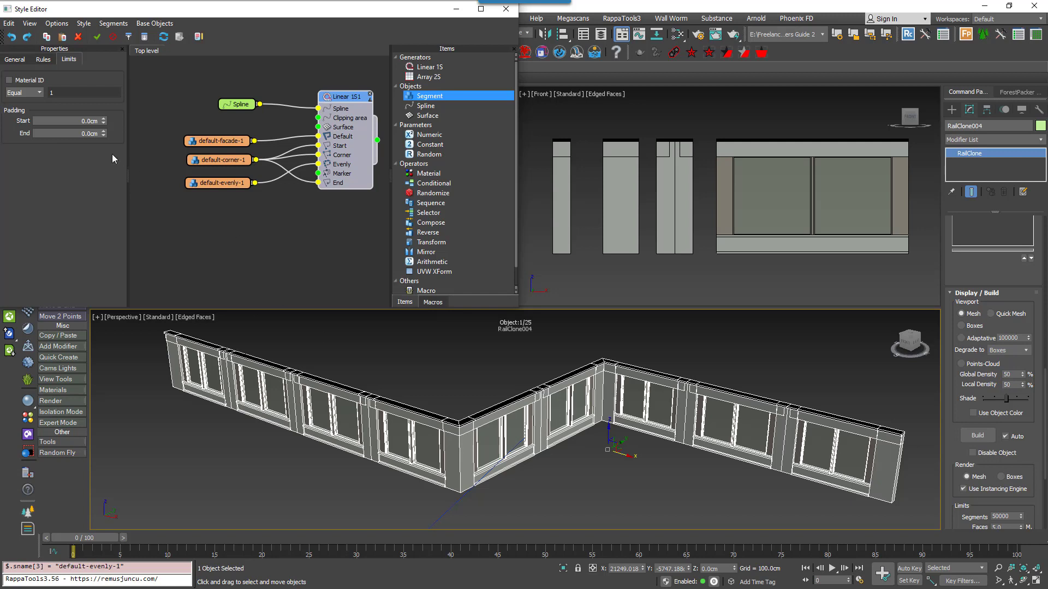
pyautogui.click(99, 117)
pyautogui.write('50')
pyautogui.press('Return')
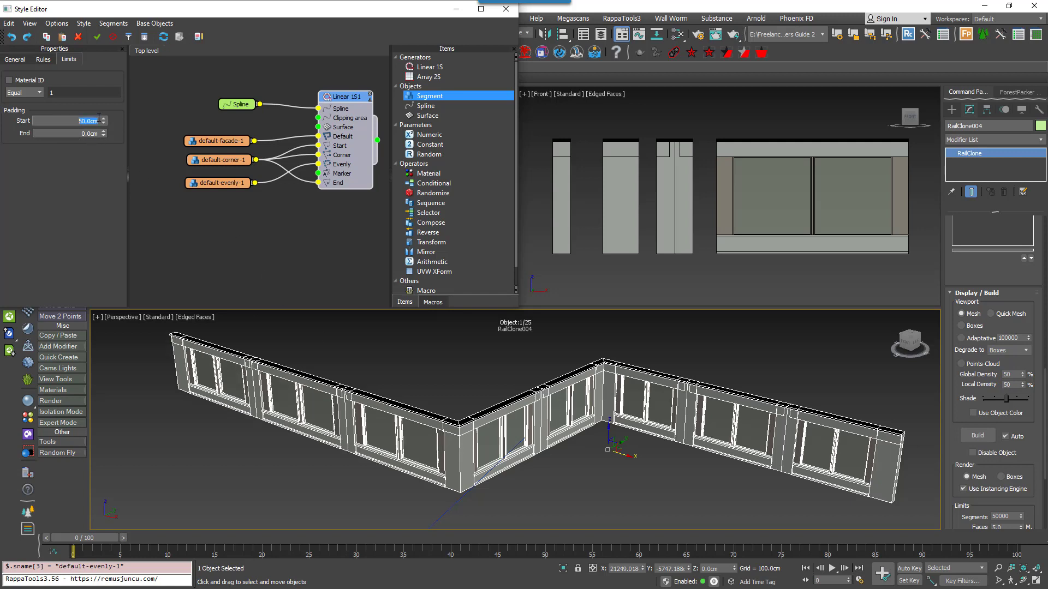
pyautogui.rightClick(103, 124)
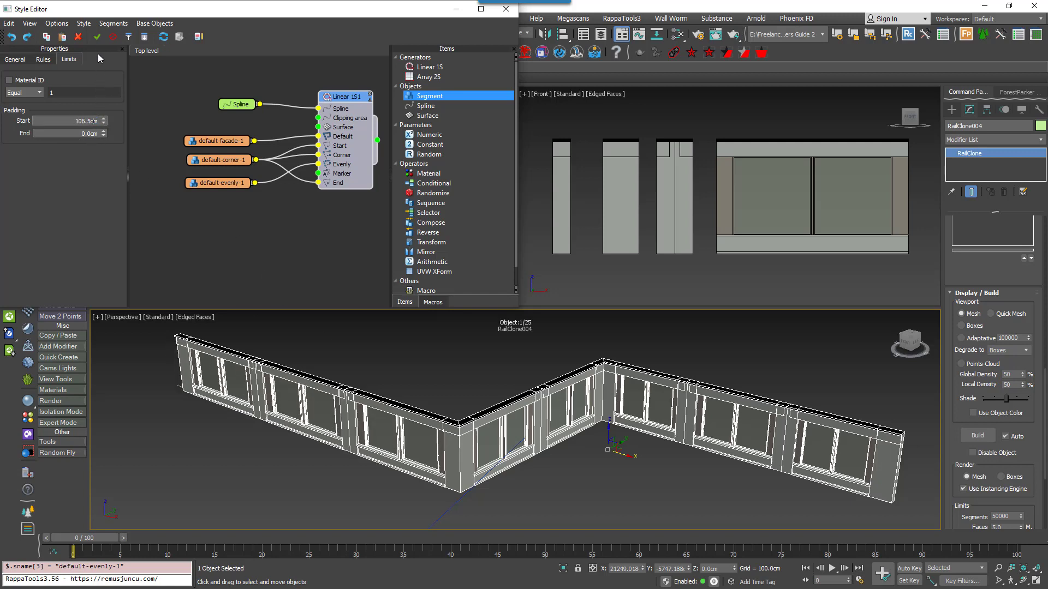
# Try End padding values of 100 cm and 314 cm in the generator's limits.
pyautogui.click(66, 133)
pyautogui.write('10')
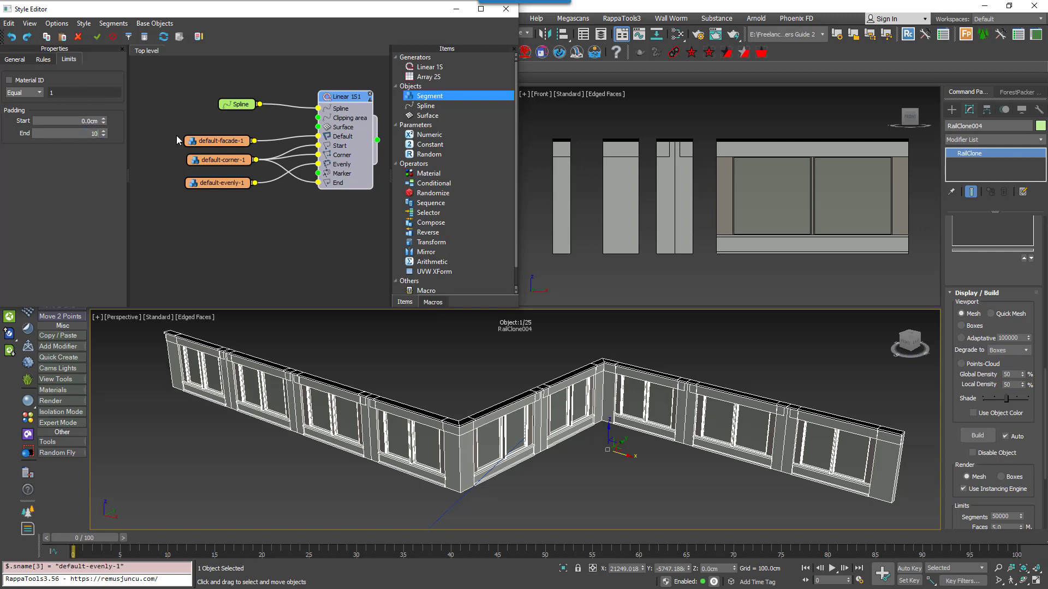
pyautogui.press('BackSpace')
pyautogui.write('76')
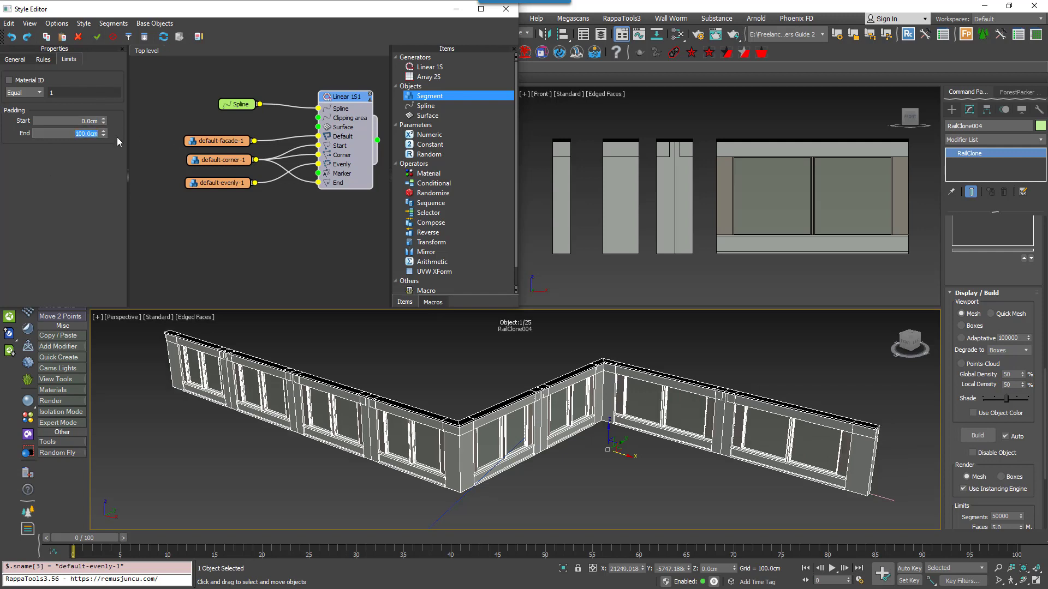
pyautogui.press('Return')
pyautogui.write('314')
pyautogui.press('Return')
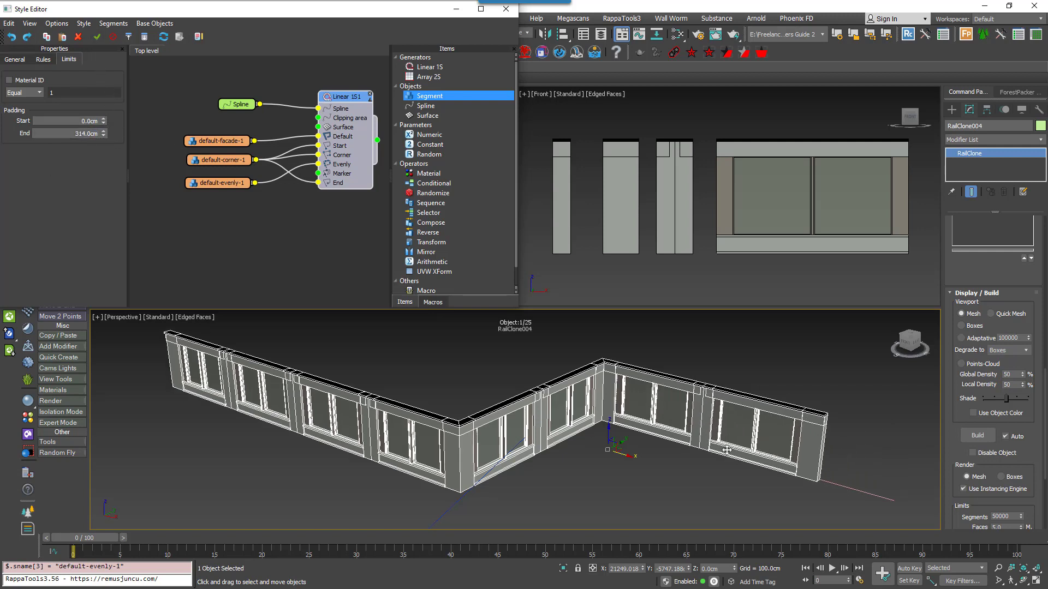
# Check the material IDs assigned to the individual segments of the base spline Line001.
pyautogui.click(859, 491)
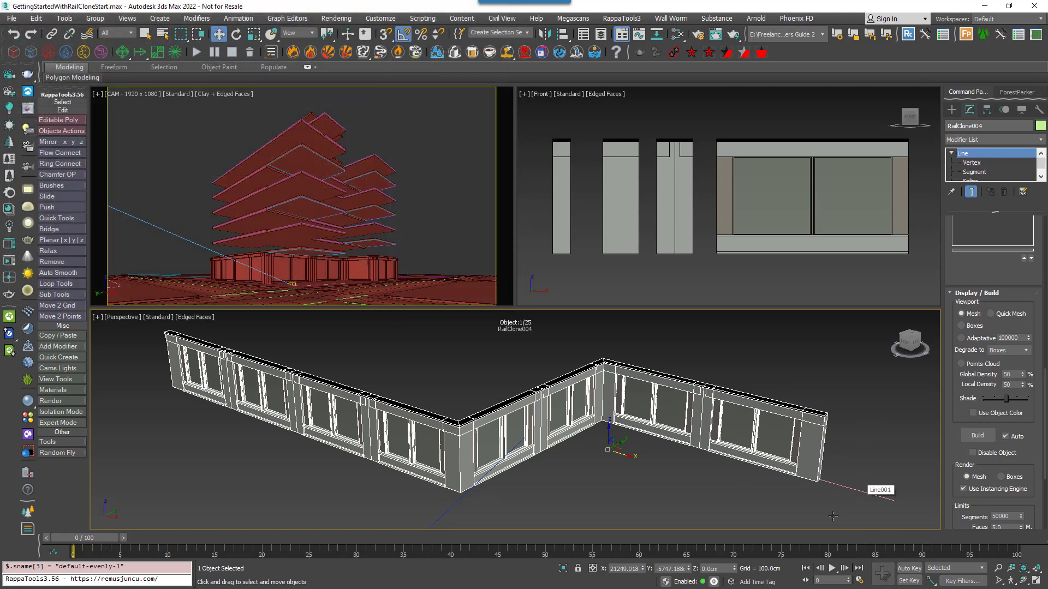
pyautogui.press('2')
pyautogui.click(981, 305)
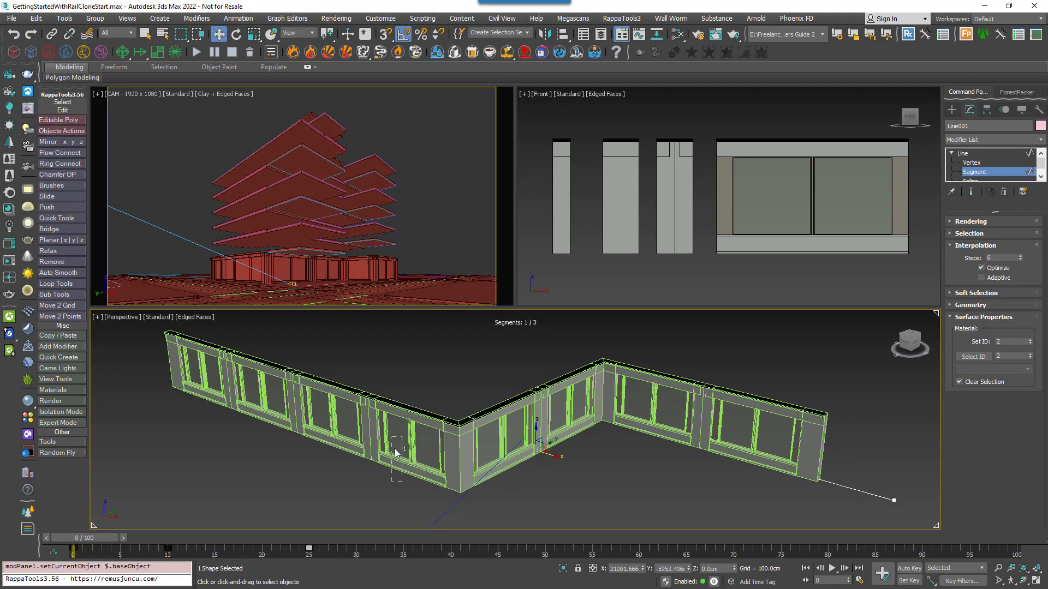
pyautogui.click(857, 490)
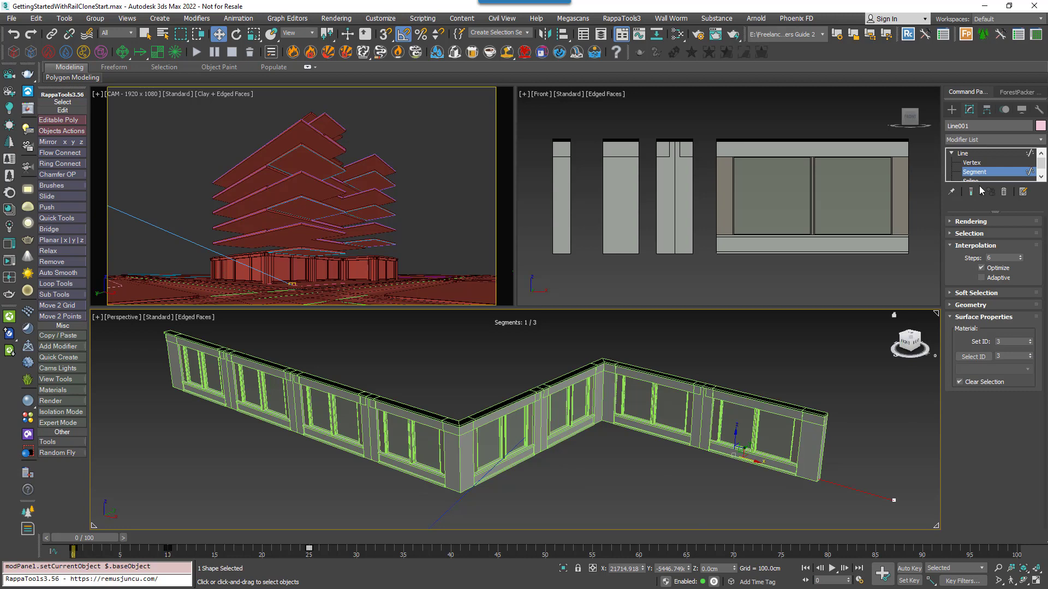
pyautogui.click(984, 171)
pyautogui.click(756, 401)
# Reset the Linear 1S generator's End padding to zero and enable its Material ID limit.
pyautogui.click(342, 98)
pyautogui.click(69, 59)
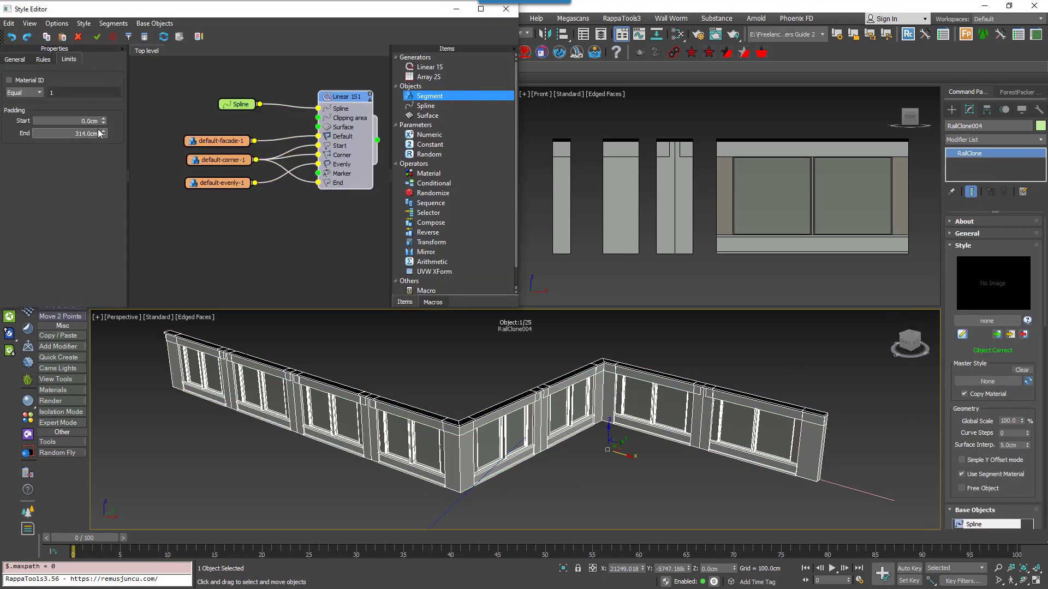
pyautogui.rightClick(103, 133)
pyautogui.click(16, 81)
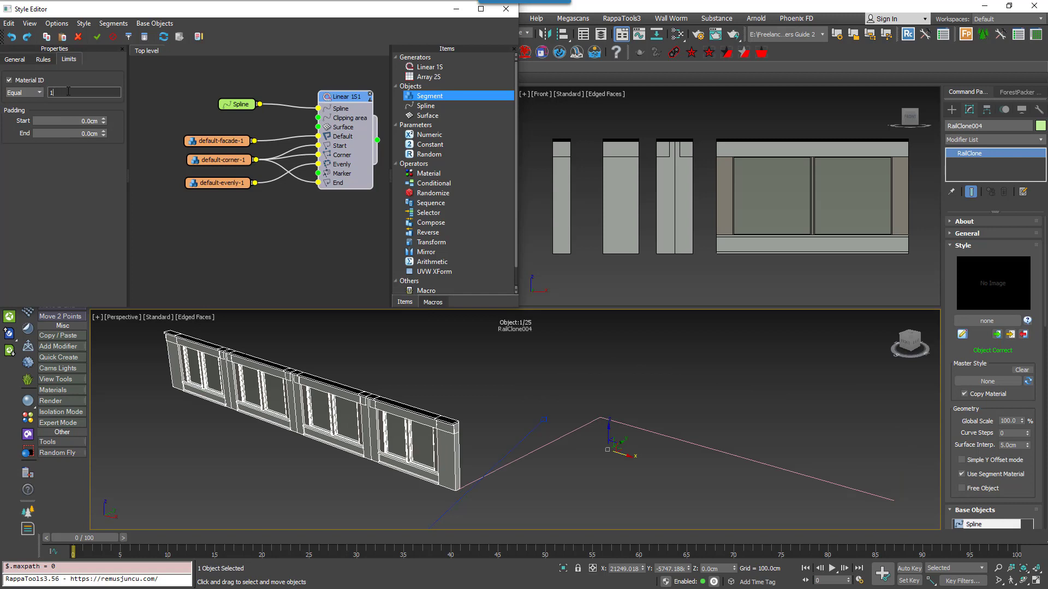
# Set the generator's Material ID limit to 3, and extend it to 1, 3.
pyautogui.click(72, 92)
pyautogui.press('BackSpace')
pyautogui.write('3')
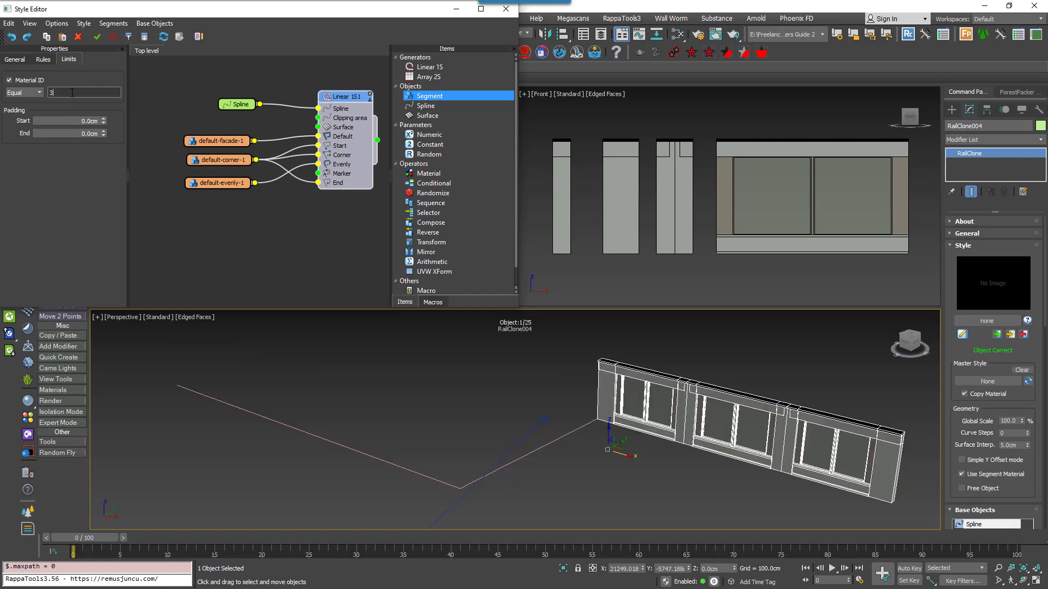
pyautogui.write('1, 3')
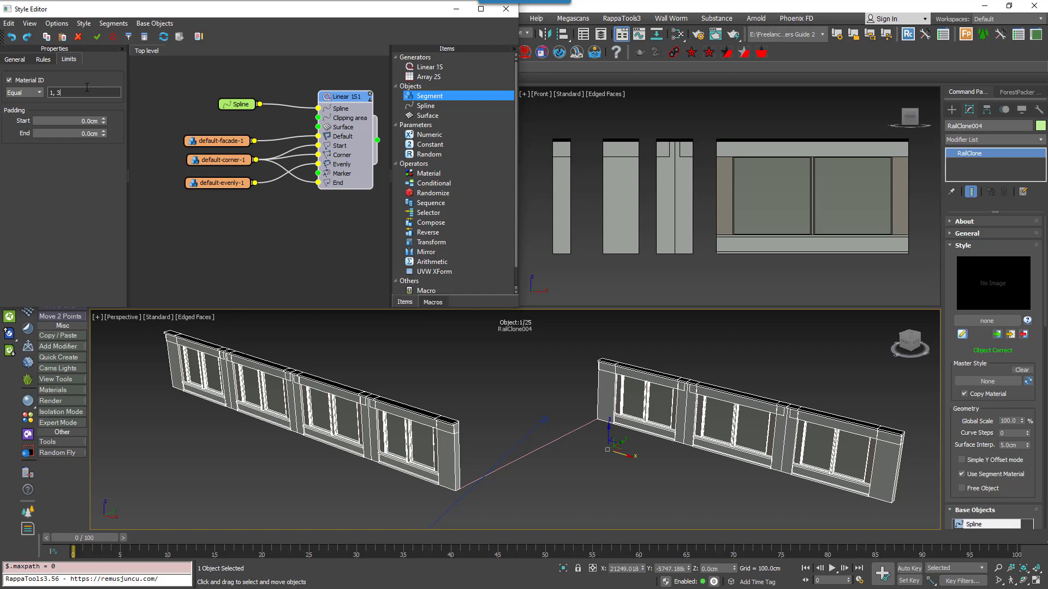
# Turn on Reverse and Cap Holes in the generator's geometry settings.
pyautogui.click(19, 61)
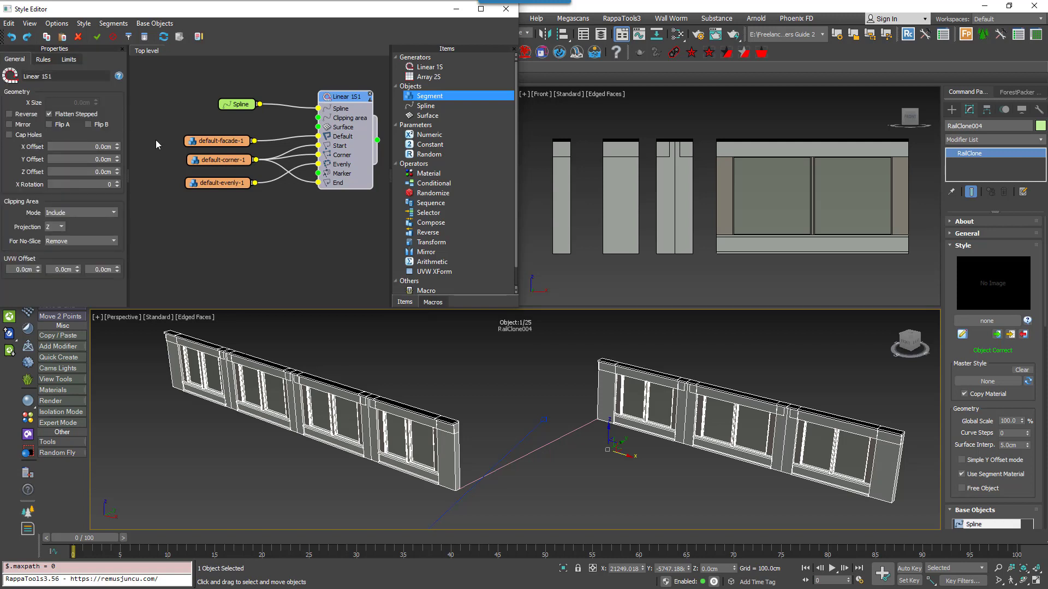
pyautogui.click(22, 115)
pyautogui.scroll(8, 461, 426)
pyautogui.click(24, 115)
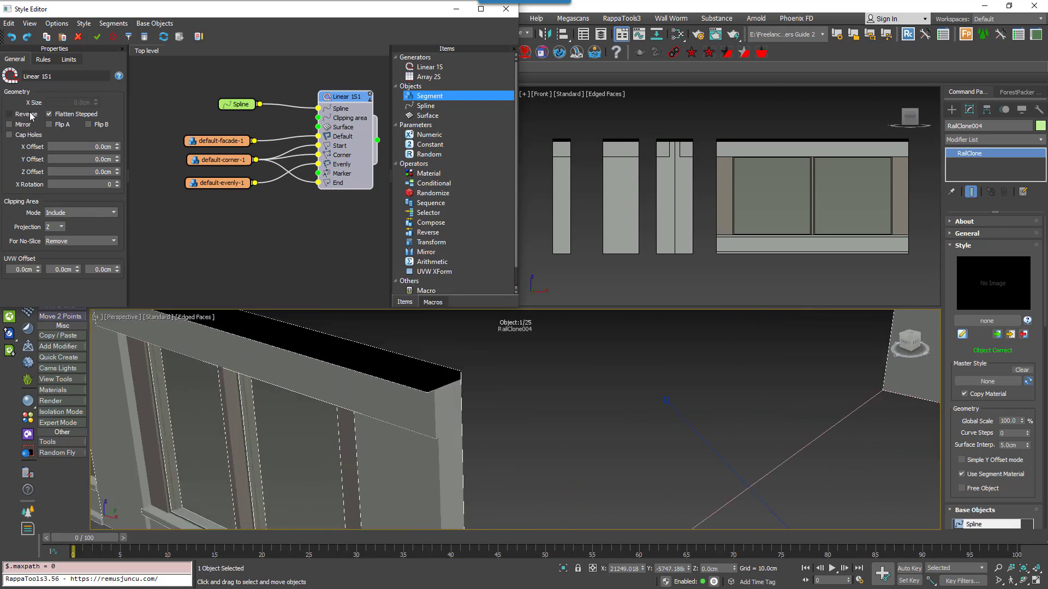
pyautogui.click(31, 115)
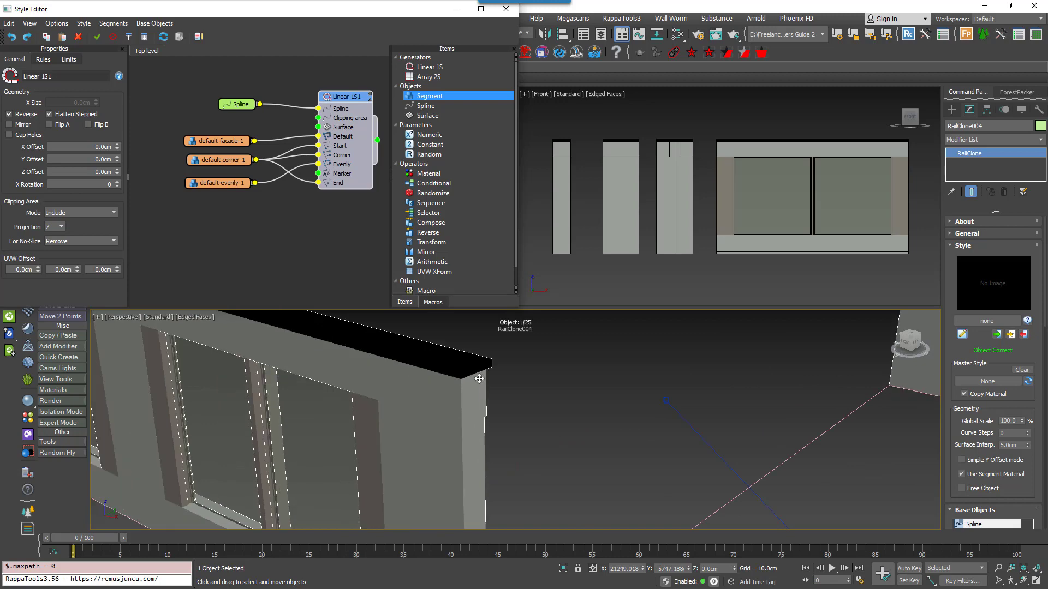
pyautogui.press('z')
pyautogui.click(32, 136)
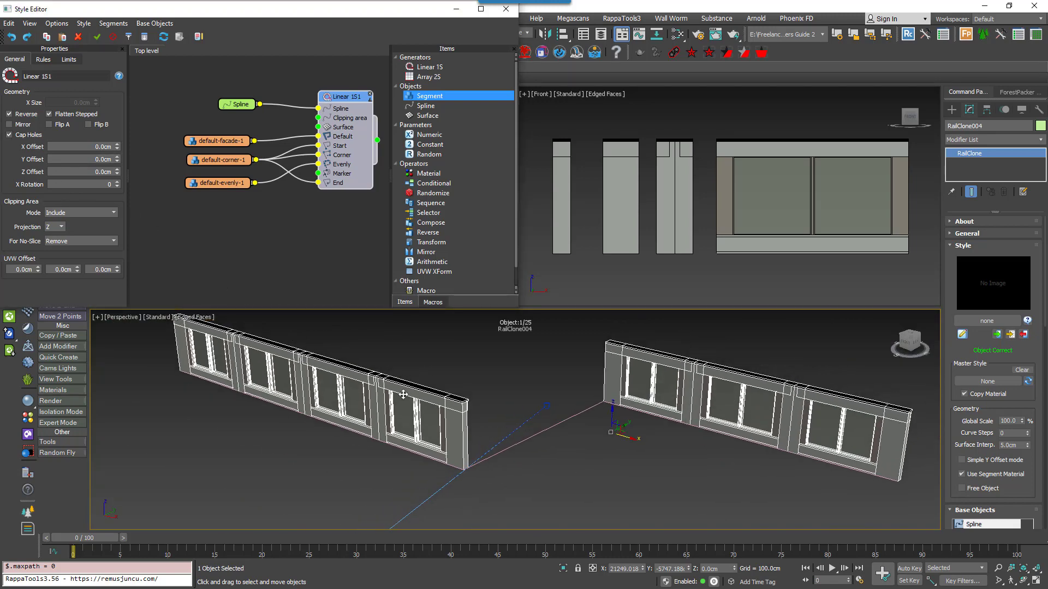
# Try a generator X Offset of 500 cm and reset it to zero.
pyautogui.doubleClick(98, 146)
pyautogui.write('500')
pyautogui.press('Return')
pyautogui.moveTo(117, 147); pyautogui.dragTo(123, 168)
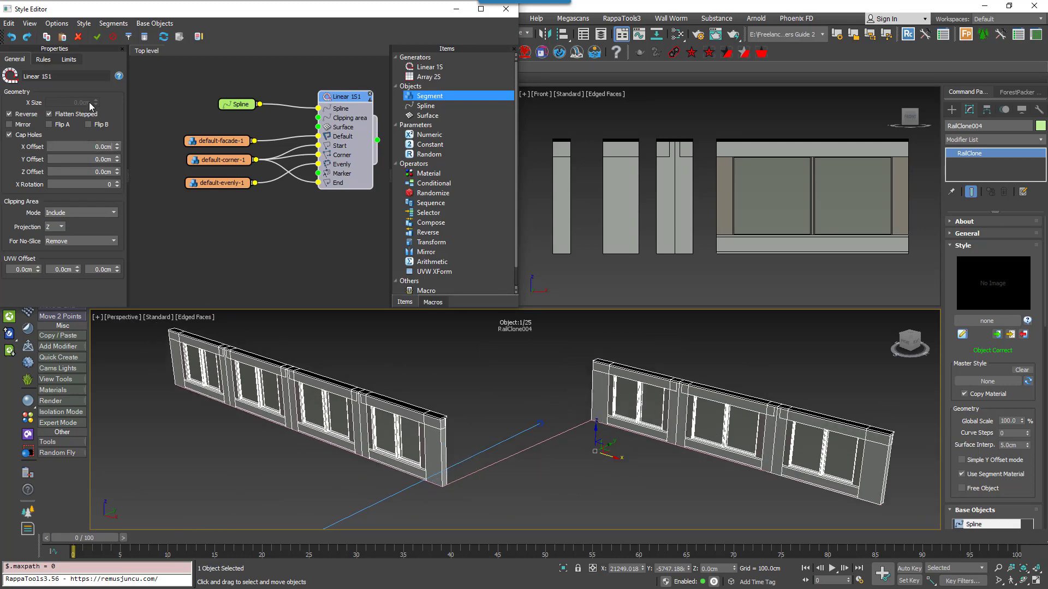
# Turn off the generator's Material ID limit.
pyautogui.click(69, 59)
pyautogui.click(28, 77)
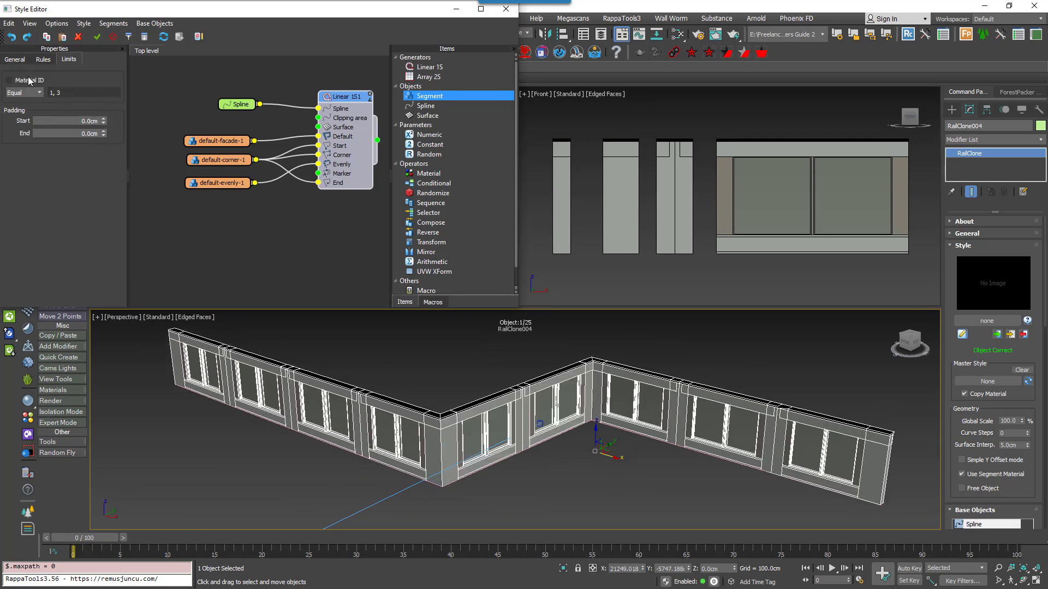
# Set the generator's Y Offset to 200 cm.
pyautogui.click(15, 59)
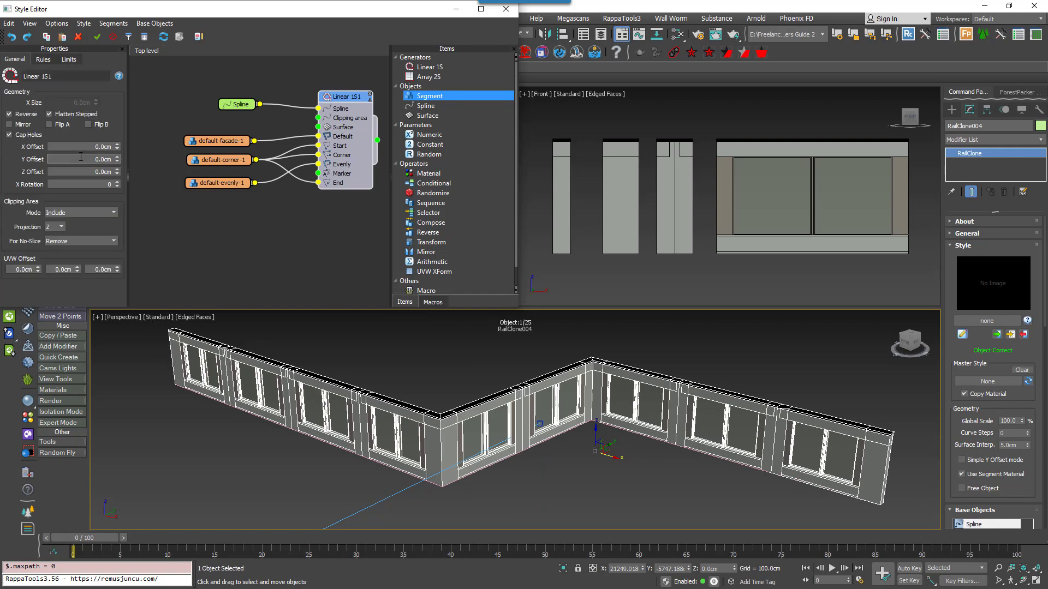
pyautogui.doubleClick(102, 159)
pyautogui.write('200')
pyautogui.press('Return')
pyautogui.keyDown('alt'); pyautogui.moveTo(515, 448); pyautogui.dragTo(473, 459, button='middle'); pyautogui.keyUp('alt')
# Turn on Mirror in the generator's geometry settings.
pyautogui.click(8, 124)
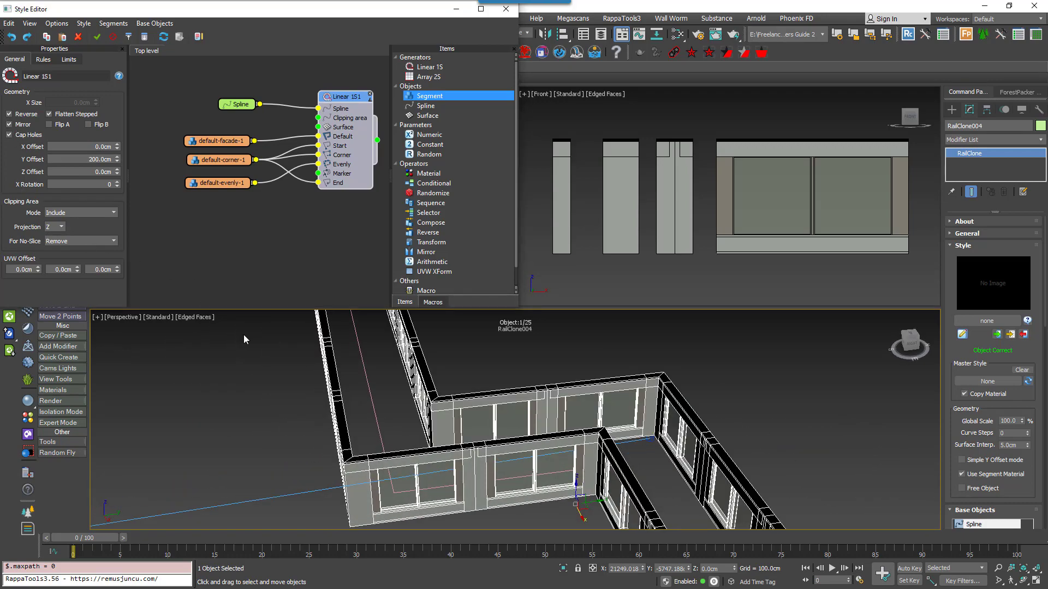
pyautogui.keyDown('alt'); pyautogui.moveTo(243, 335); pyautogui.dragTo(386, 408, button='middle'); pyautogui.keyUp('alt')
pyautogui.scroll(10, 387, 408)
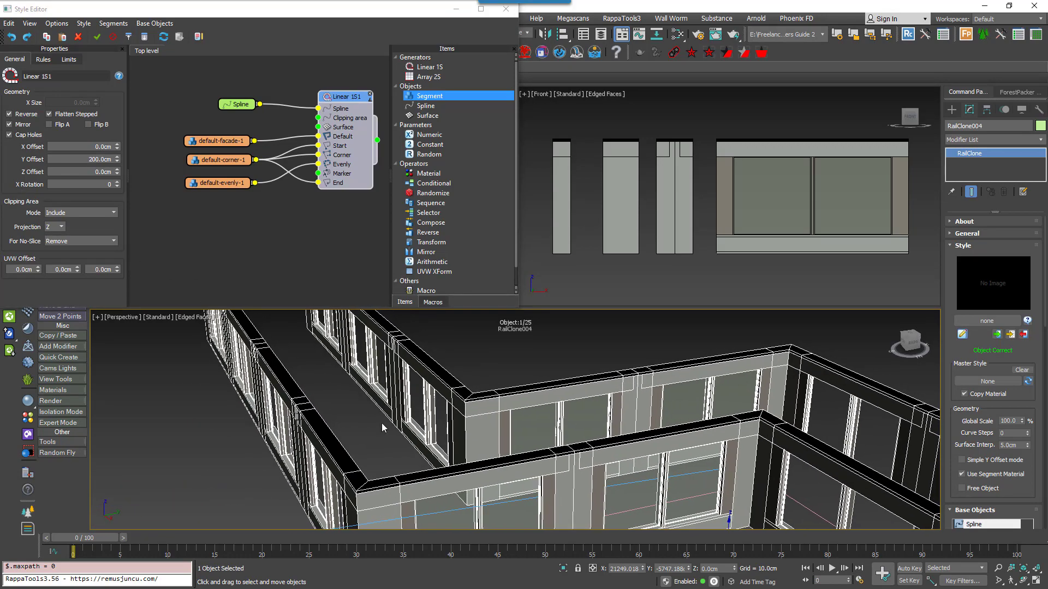
pyautogui.keyDown('alt'); pyautogui.moveTo(774, 327); pyautogui.dragTo(376, 429, button='middle'); pyautogui.keyUp('alt')
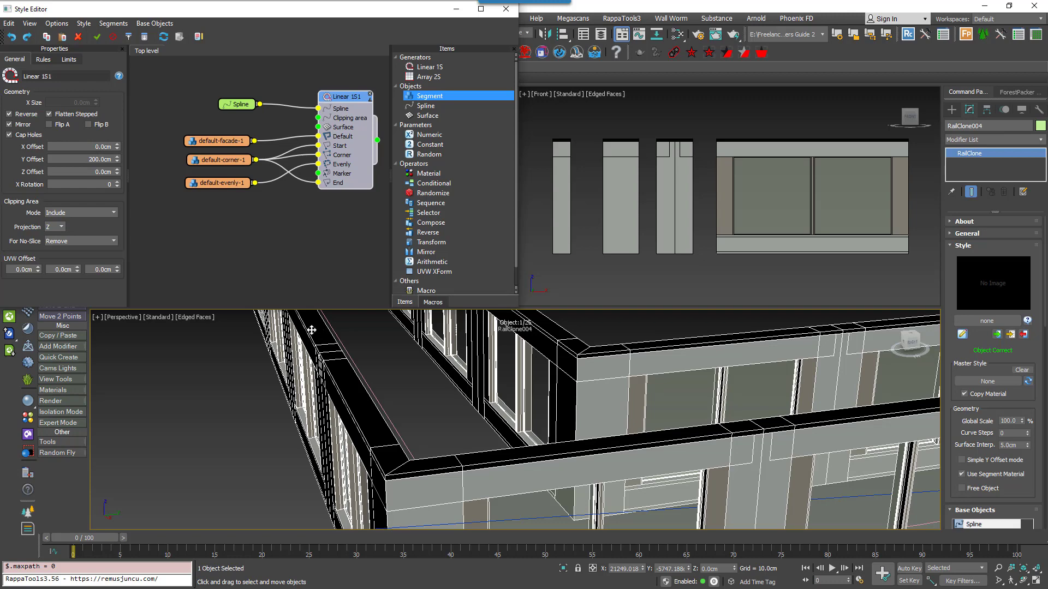
pyautogui.press('z')
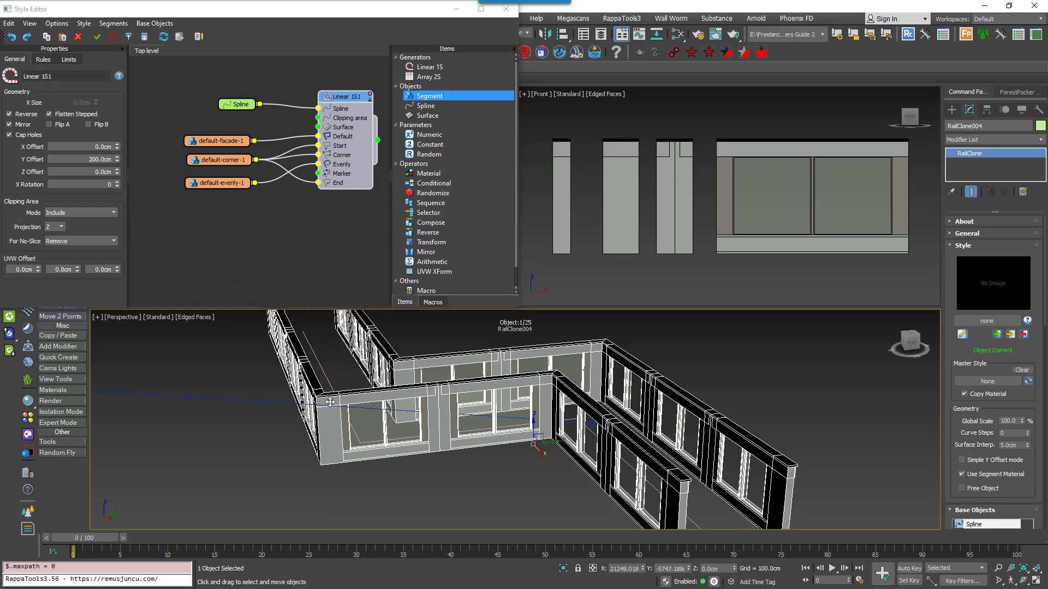
# Try Z Offsets of 30 cm, 182.7 cm and about 405 cm, and reset the Z and Y Offsets to zero.
pyautogui.keyDown('alt'); pyautogui.moveTo(286, 356); pyautogui.dragTo(284, 314, button='middle'); pyautogui.keyUp('alt')
pyautogui.moveTo(89, 172); pyautogui.dragTo(165, 187)
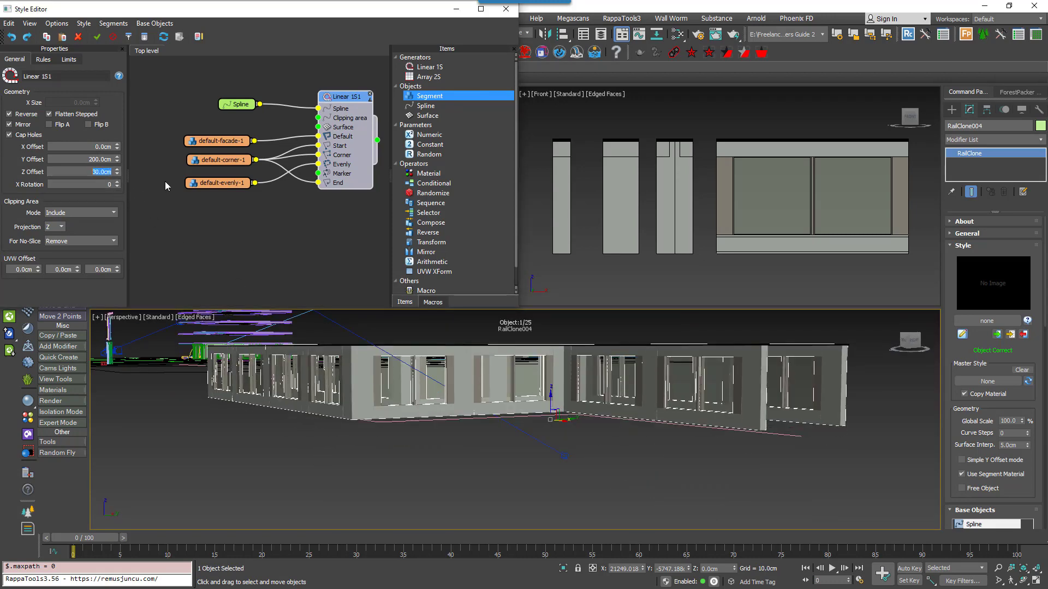
pyautogui.write('182.7')
pyautogui.press('Return')
pyautogui.keyDown('alt'); pyautogui.moveTo(572, 358); pyautogui.dragTo(573, 404, button='middle'); pyautogui.keyUp('alt')
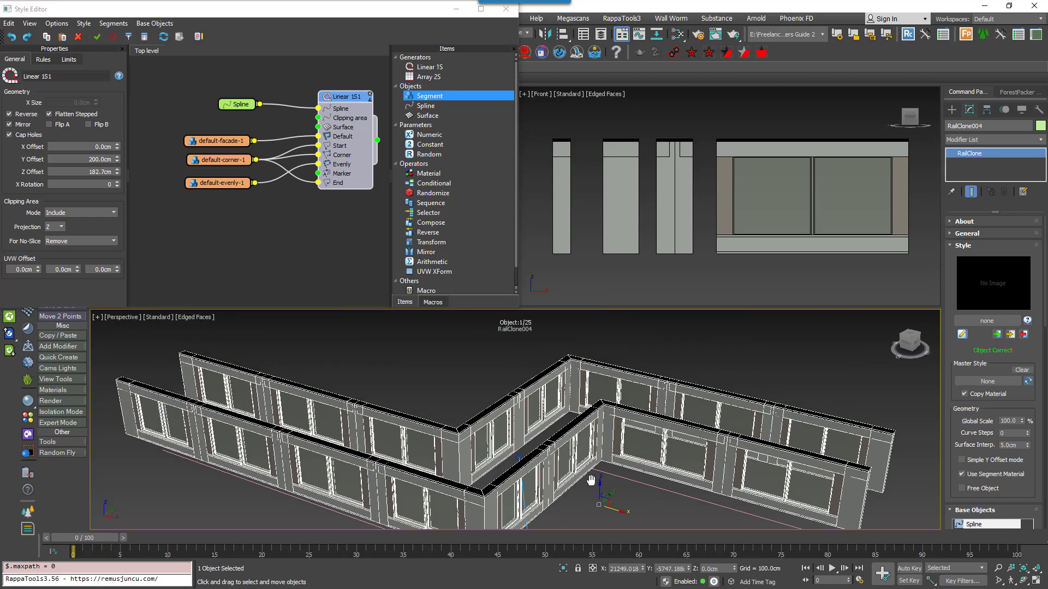
pyautogui.moveTo(117, 174); pyautogui.dragTo(119, 167)
pyautogui.rightClick(117, 171)
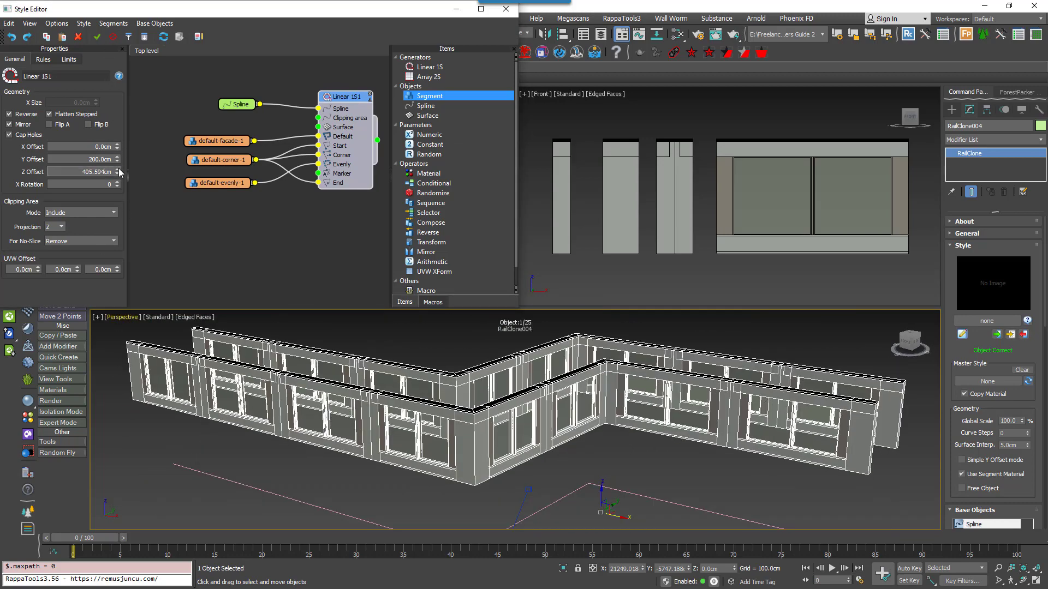
pyautogui.rightClick(116, 159)
# Try generator X Rotation values of 50 and -35.5, and return the rotation to 0.
pyautogui.rightClick(117, 184)
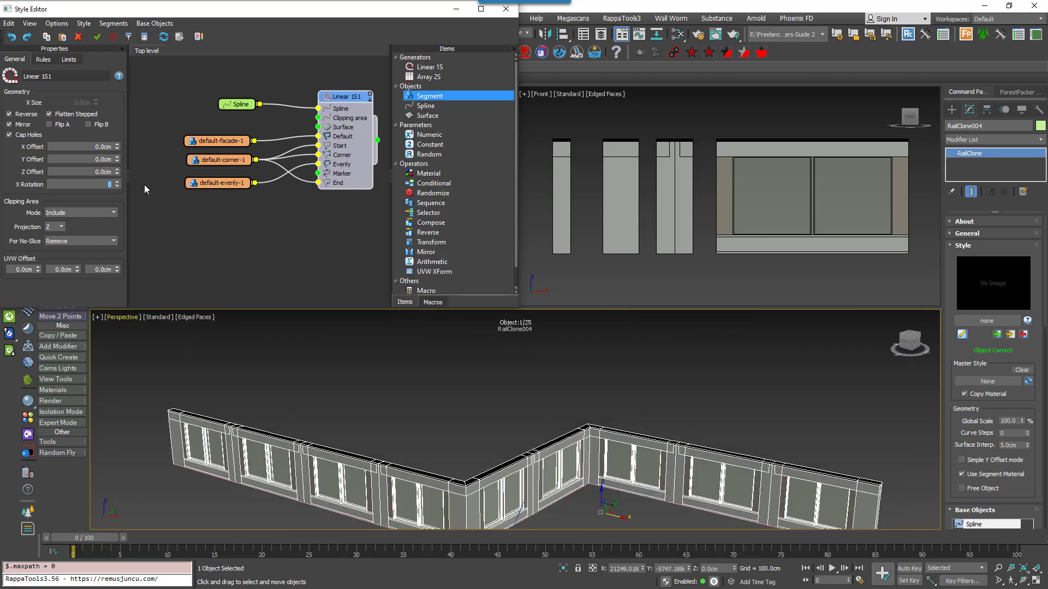
pyautogui.write('50')
pyautogui.press('Return')
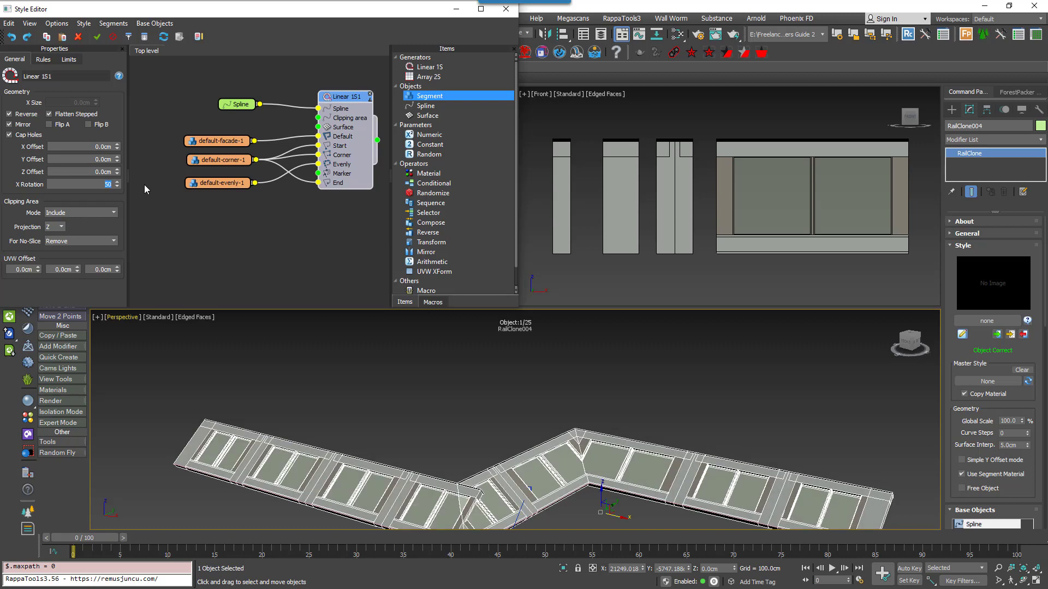
pyautogui.moveTo(125, 217); pyautogui.dragTo(129, 241)
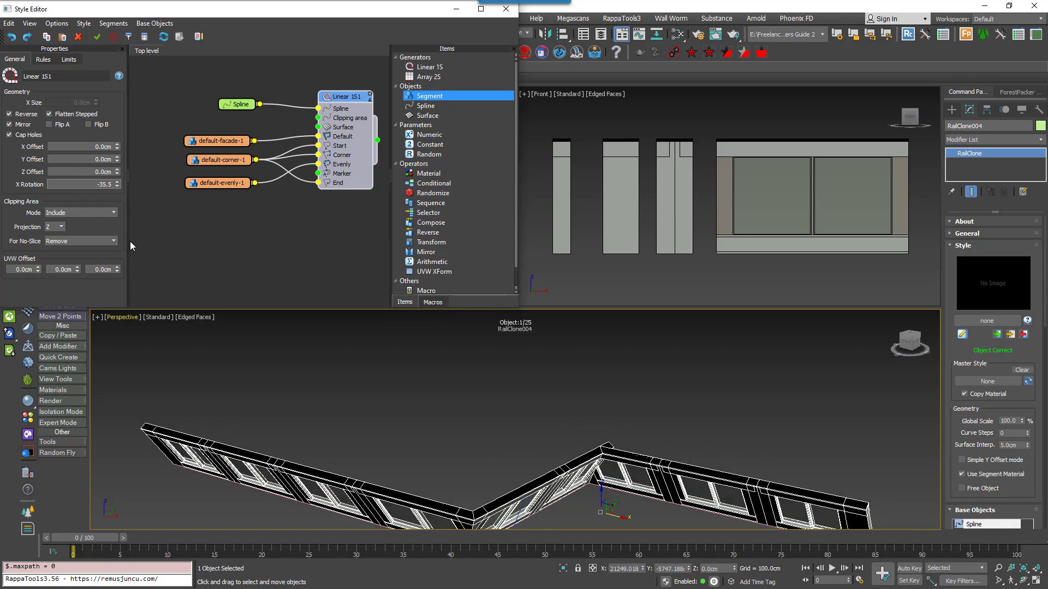
pyautogui.moveTo(130, 202)
pyautogui.mouseDown()
pyautogui.moveTo(151, 249)
pyautogui.moveTo(145, 213)
pyautogui.mouseUp()
pyautogui.moveTo(145, 212); pyautogui.dragTo(143, 201)
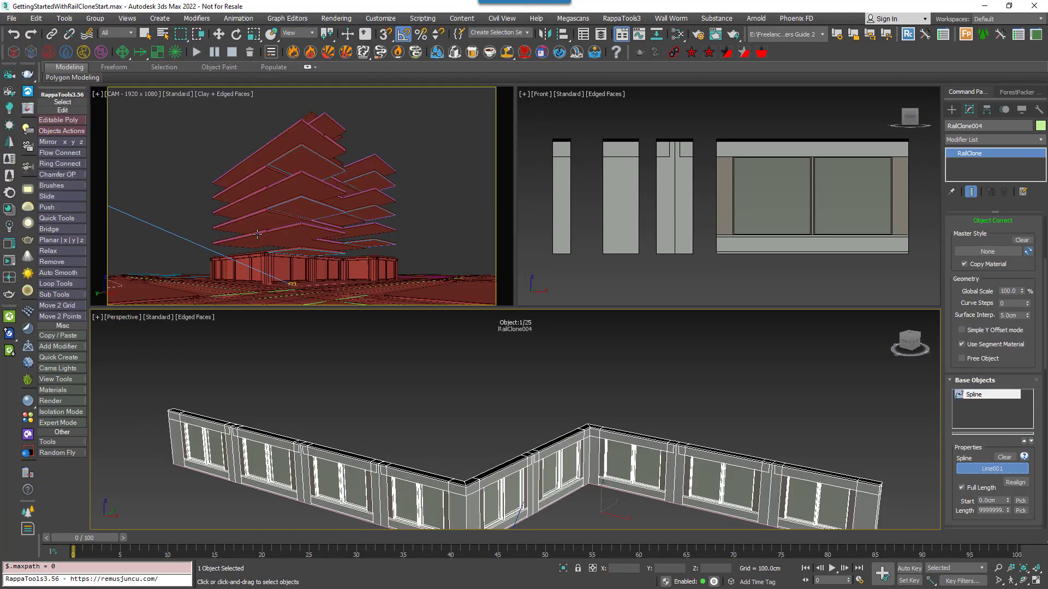
# Assign Main Building Spline as the RailClone's base spline and maximize the camera view.
pyautogui.click(257, 234)
pyautogui.click(330, 299)
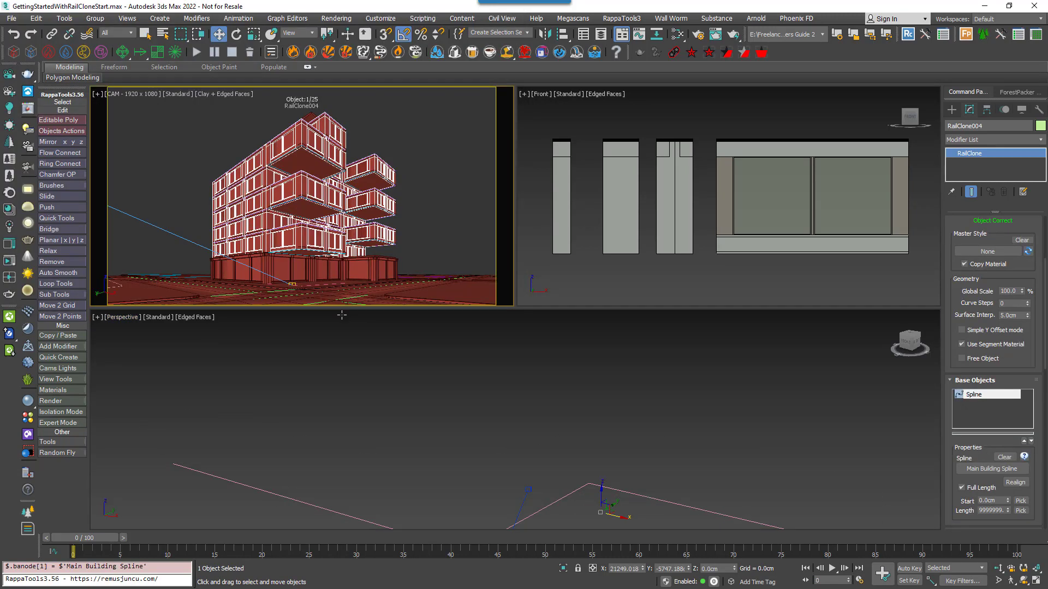
pyautogui.hotkey('alt', 'w')
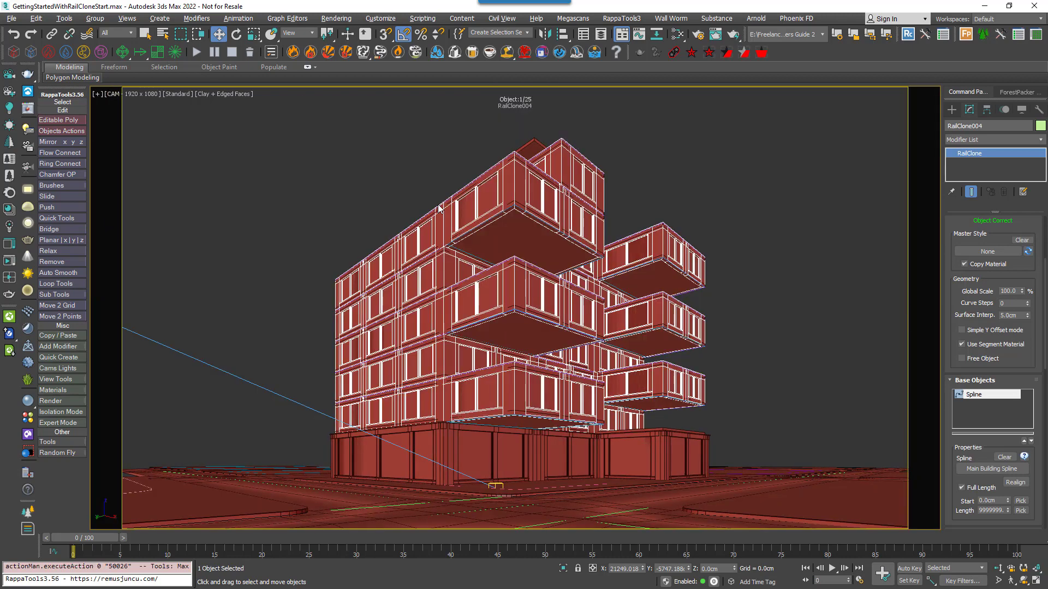